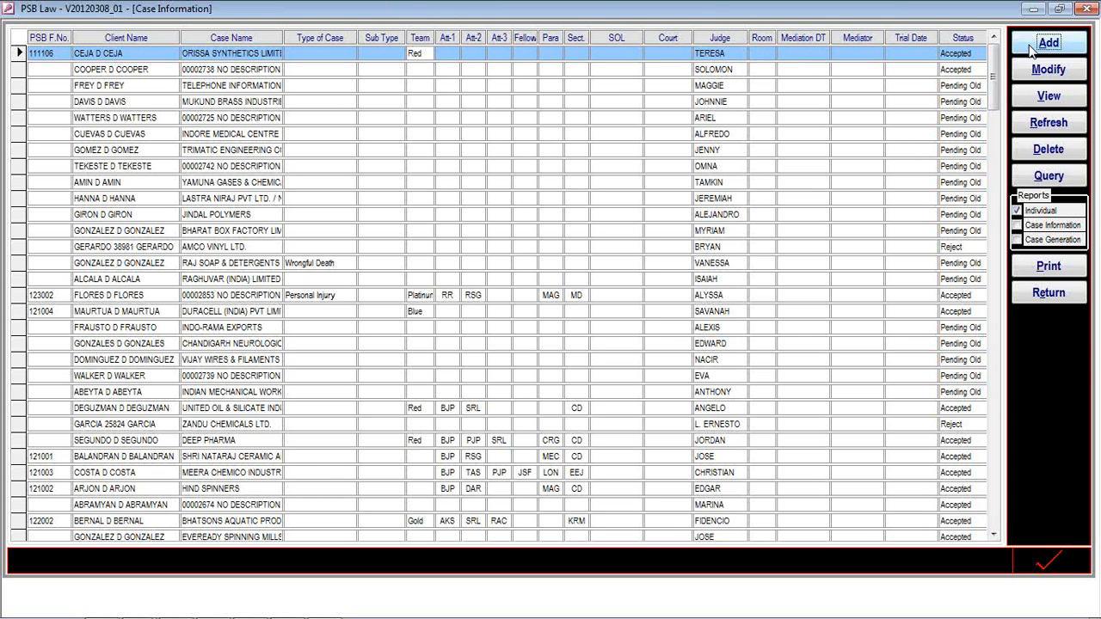
Open the Trimatic Engineering case for modification to review its details, and return to the case list.
click(1032, 50)
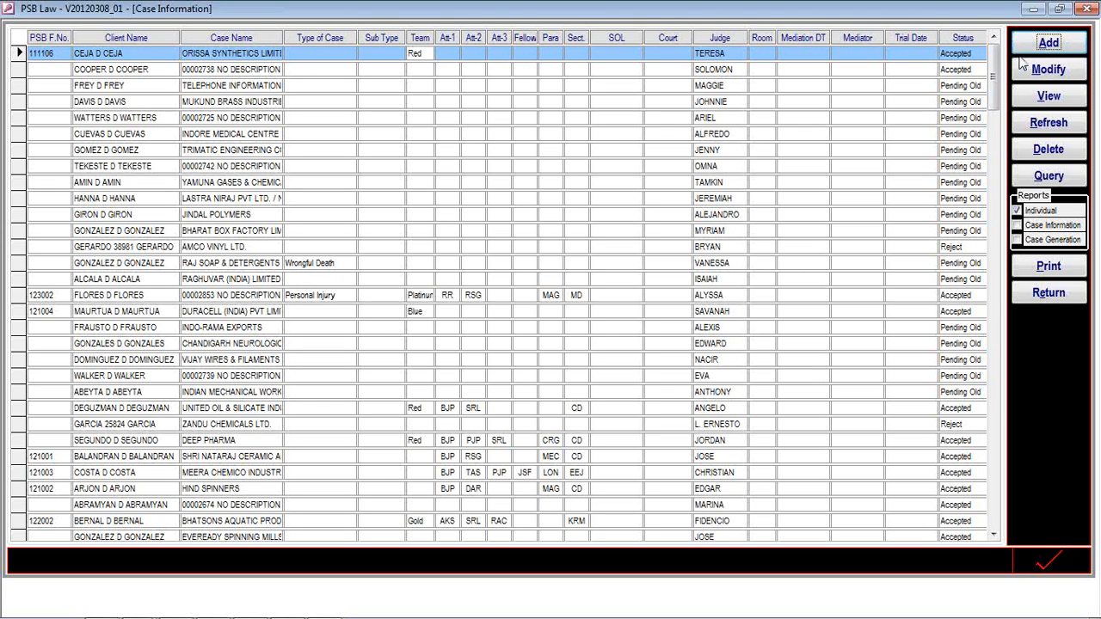
click(101, 148)
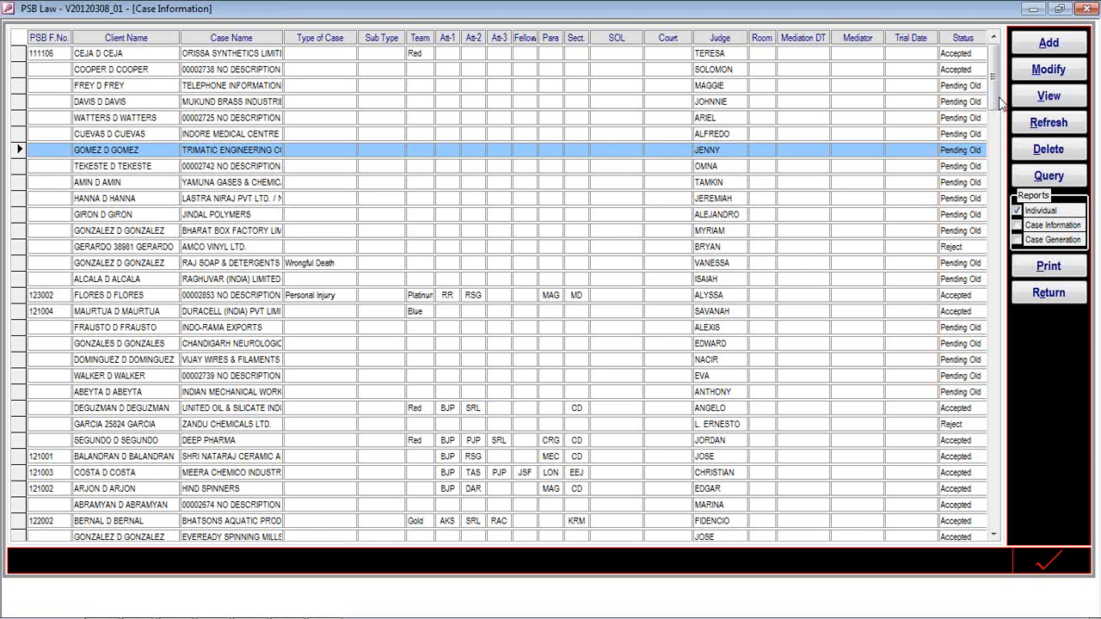
click(1049, 70)
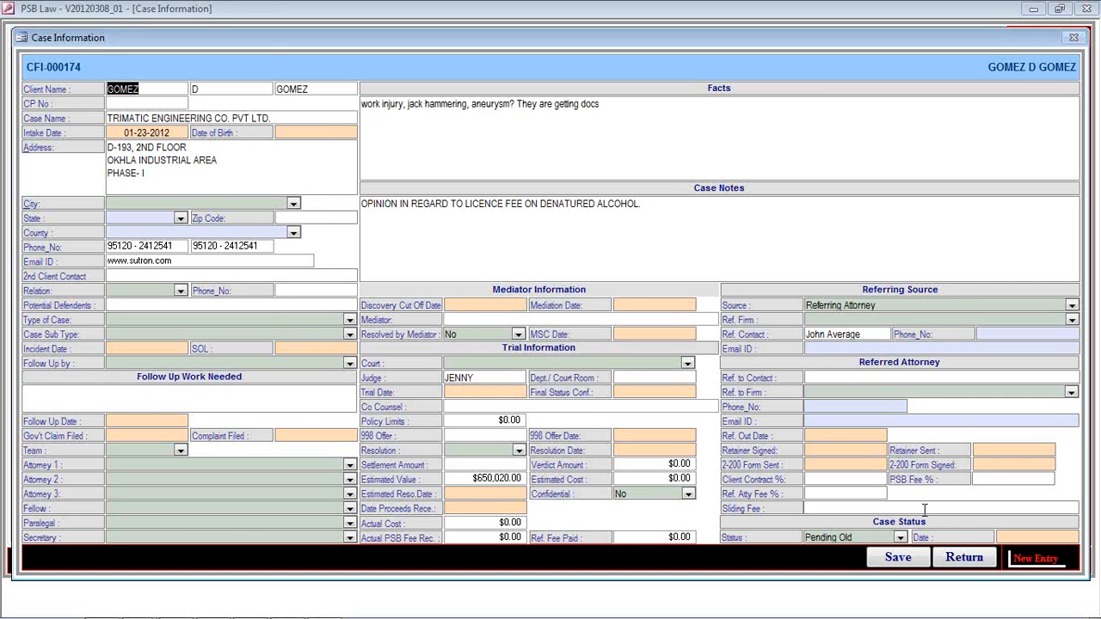
click(961, 564)
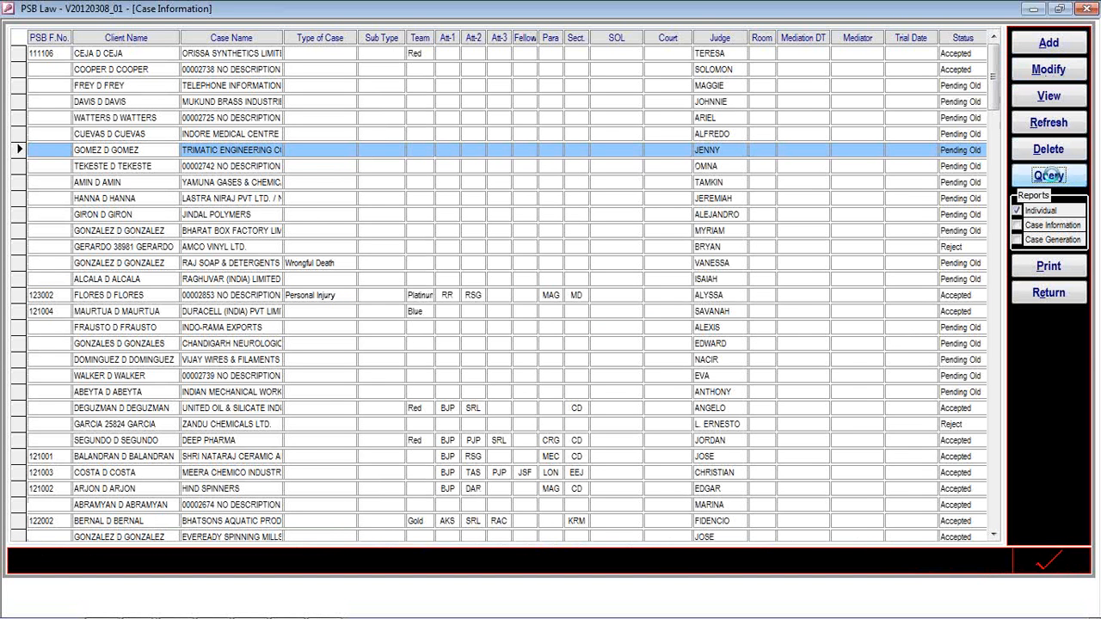
Query the cases for team Gold and the first attorney offered, show the matching data and close the search query.
click(1049, 175)
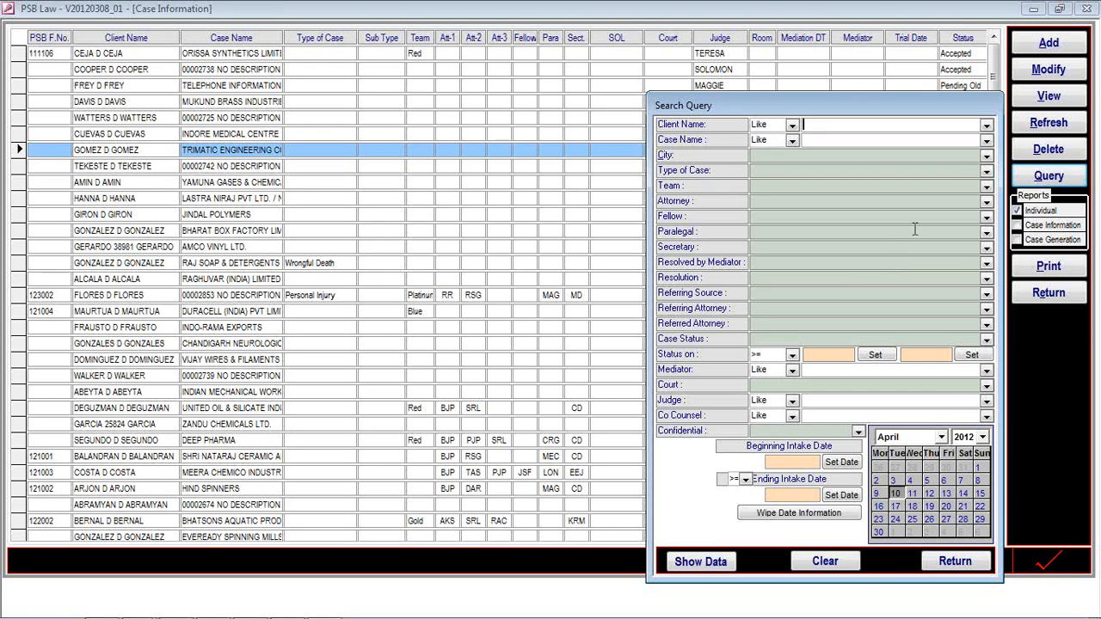
click(986, 189)
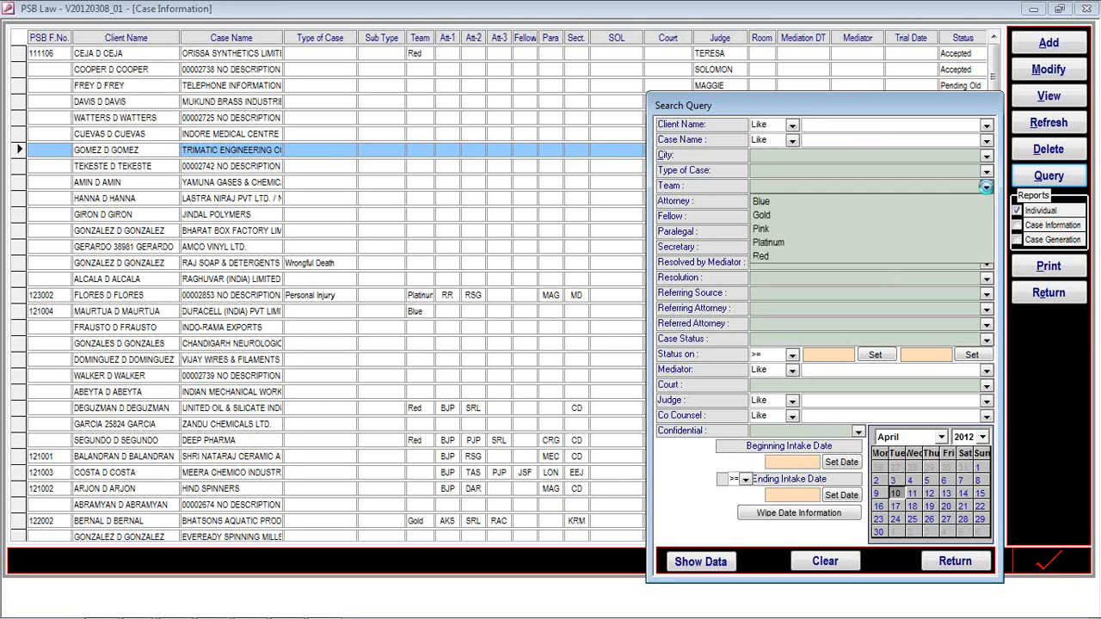
click(933, 216)
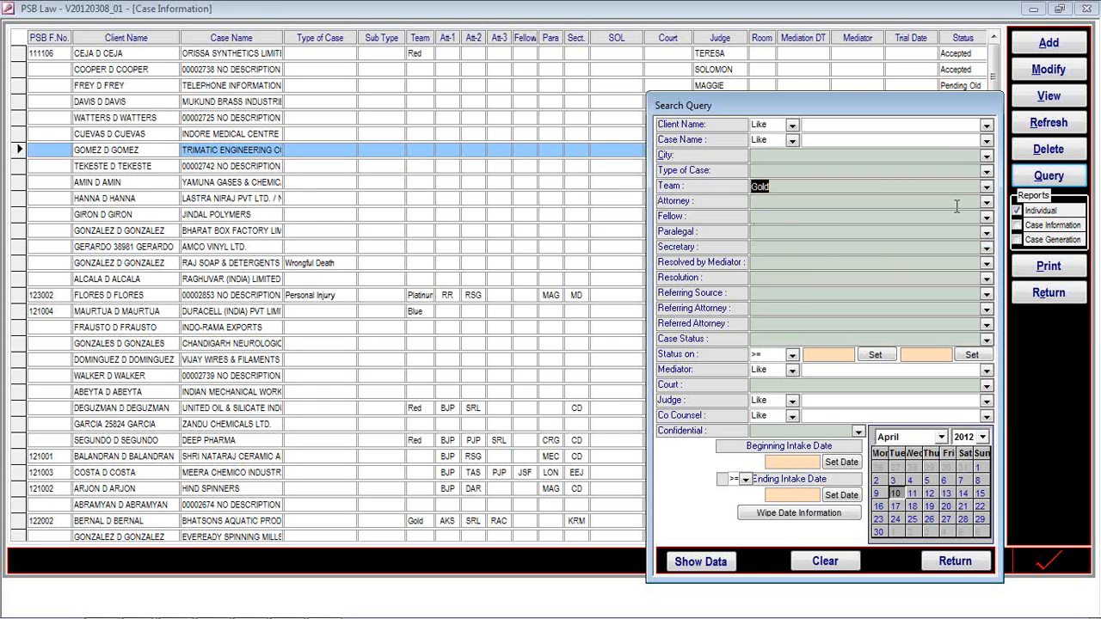
click(986, 201)
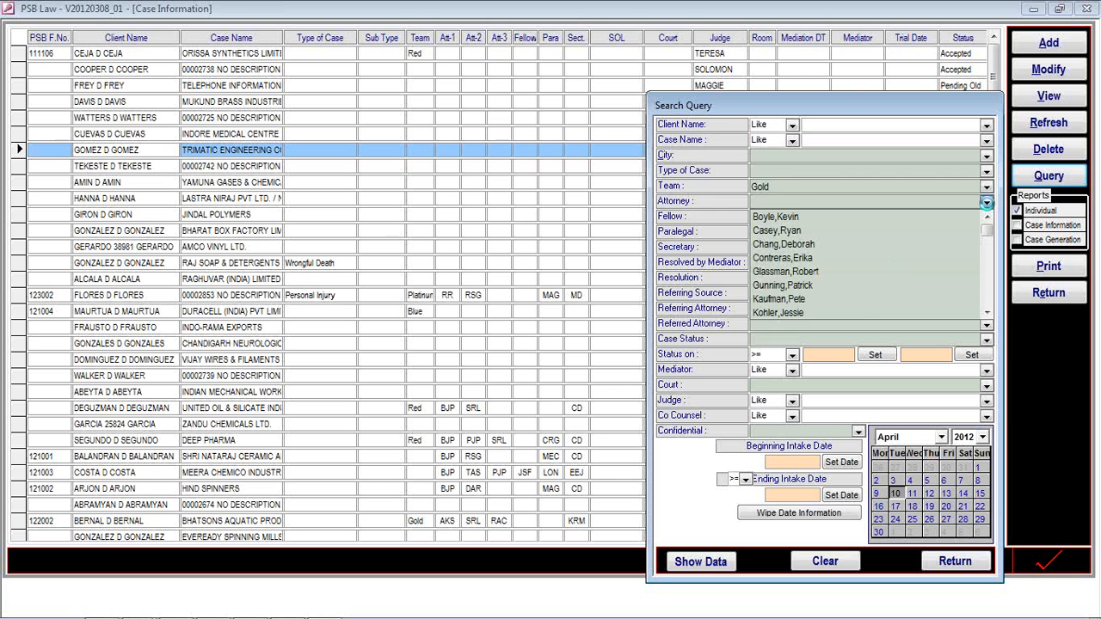
click(774, 217)
click(707, 563)
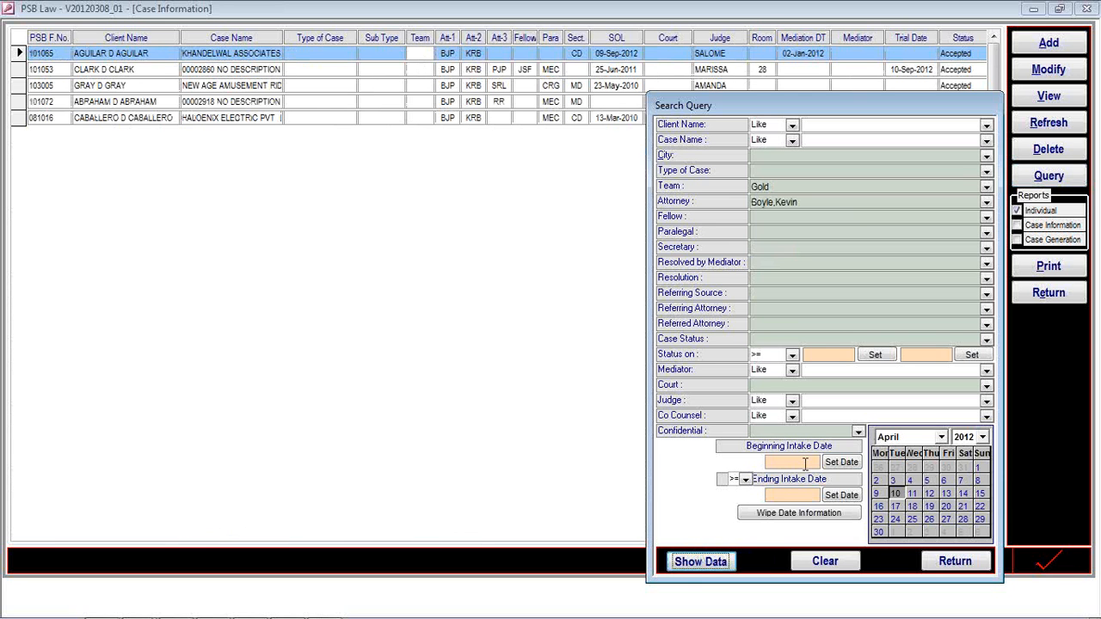
click(940, 560)
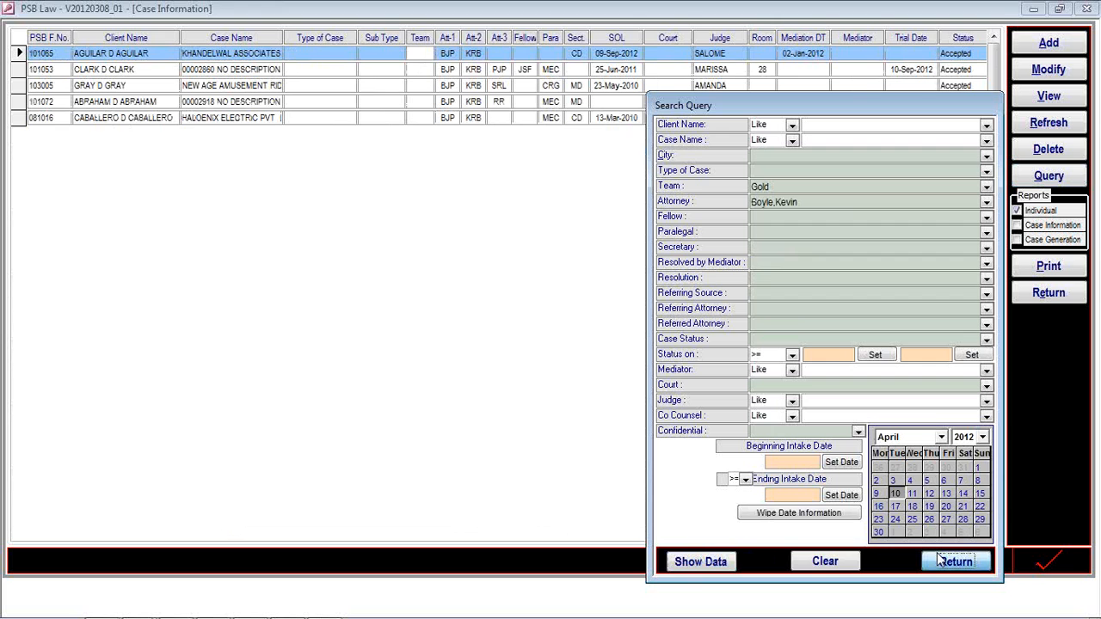
click(946, 561)
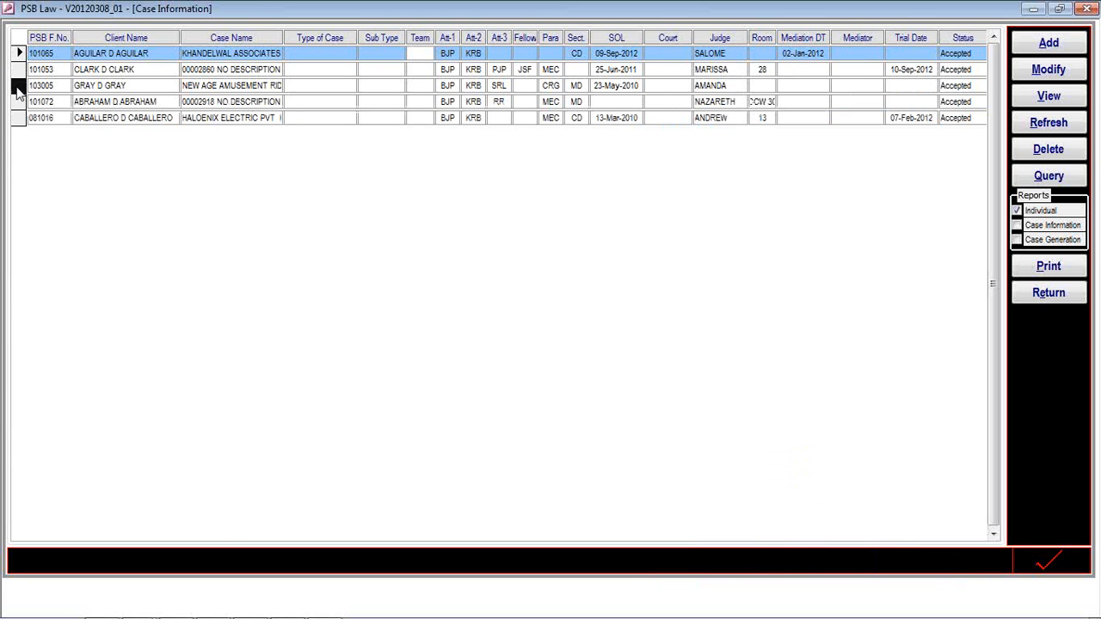
Open the New Age Amusement Rides case for modification to review its details, and return to the filtered list.
click(18, 86)
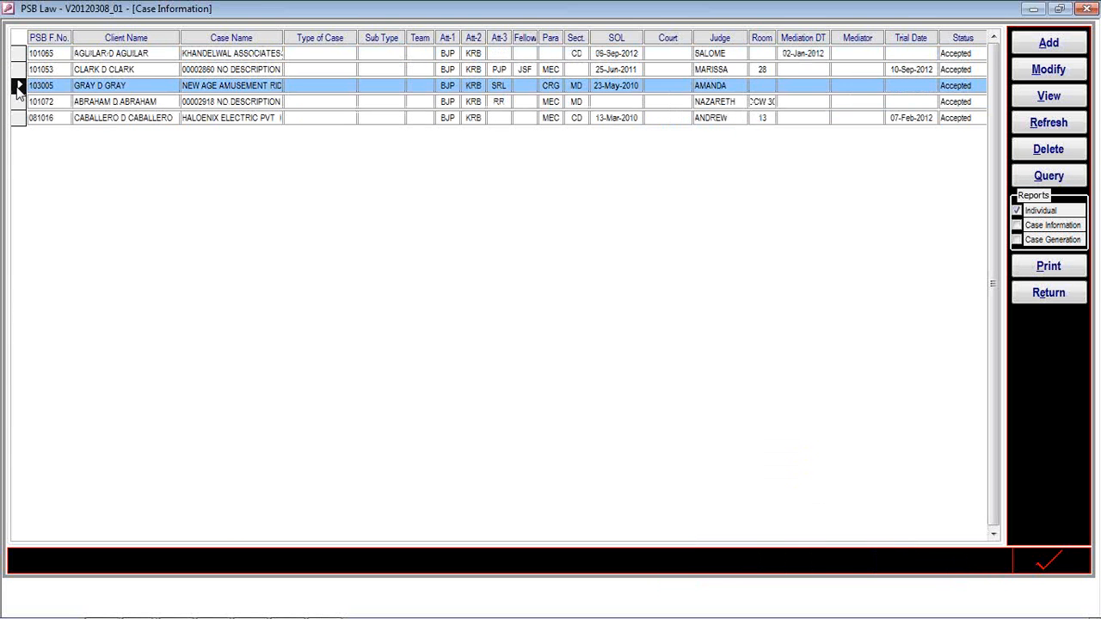
click(1037, 71)
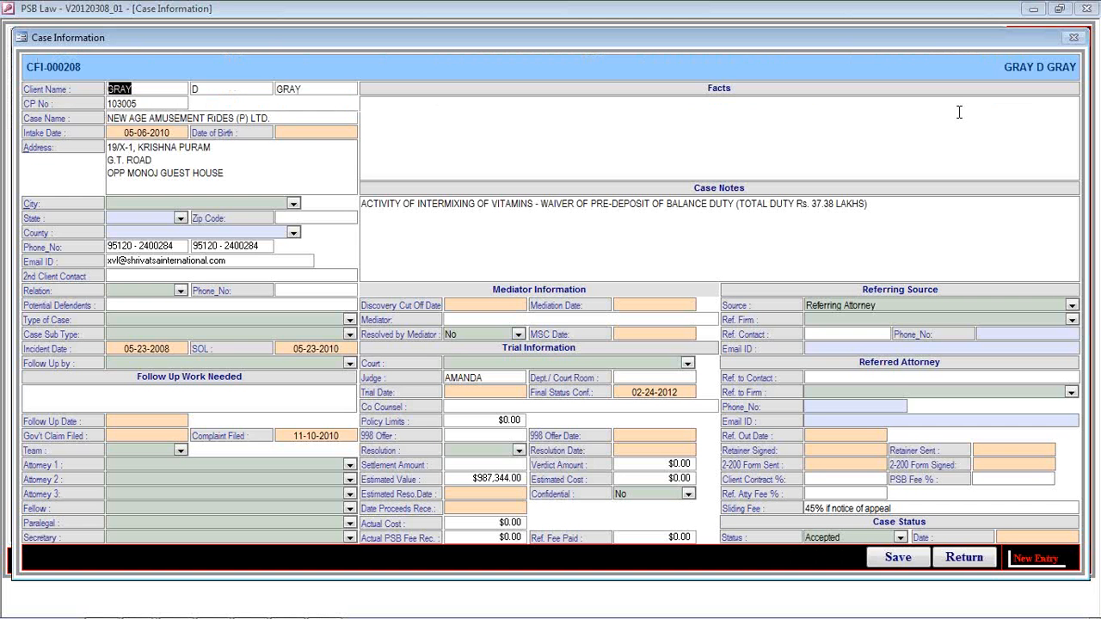
click(965, 557)
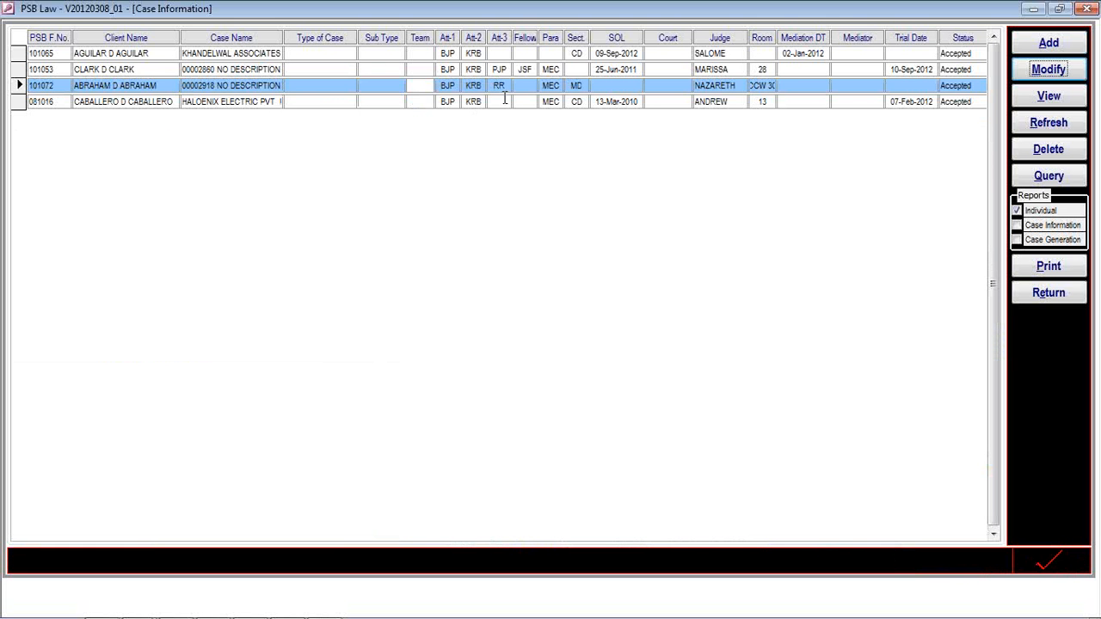
Preview the Individual case report, page forward through several cases and close the preview.
click(1046, 268)
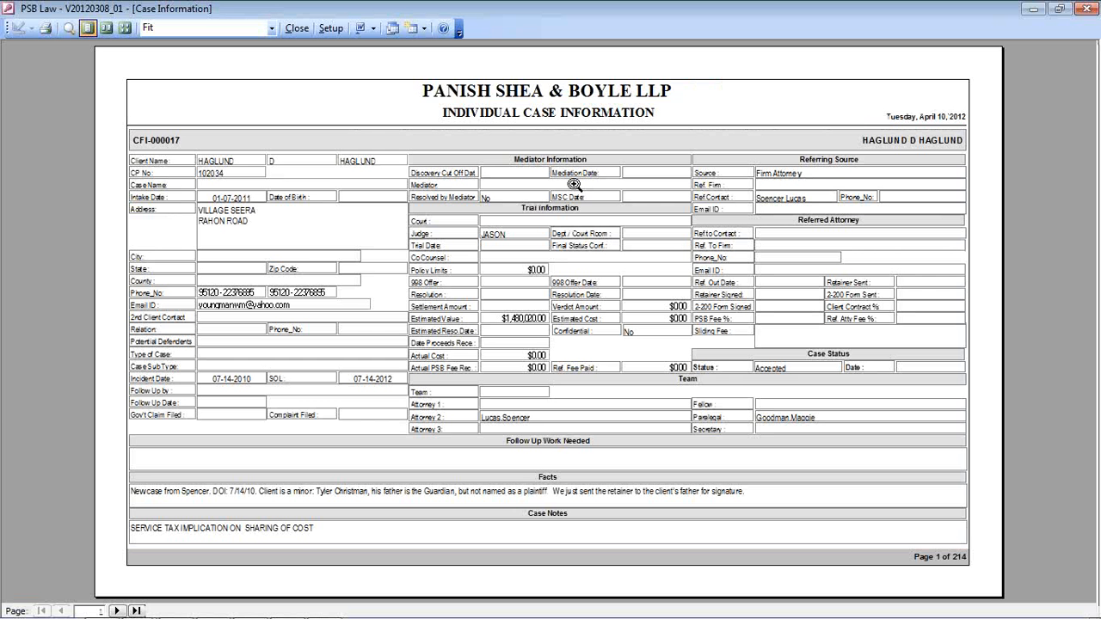
click(117, 611)
click(117, 611)
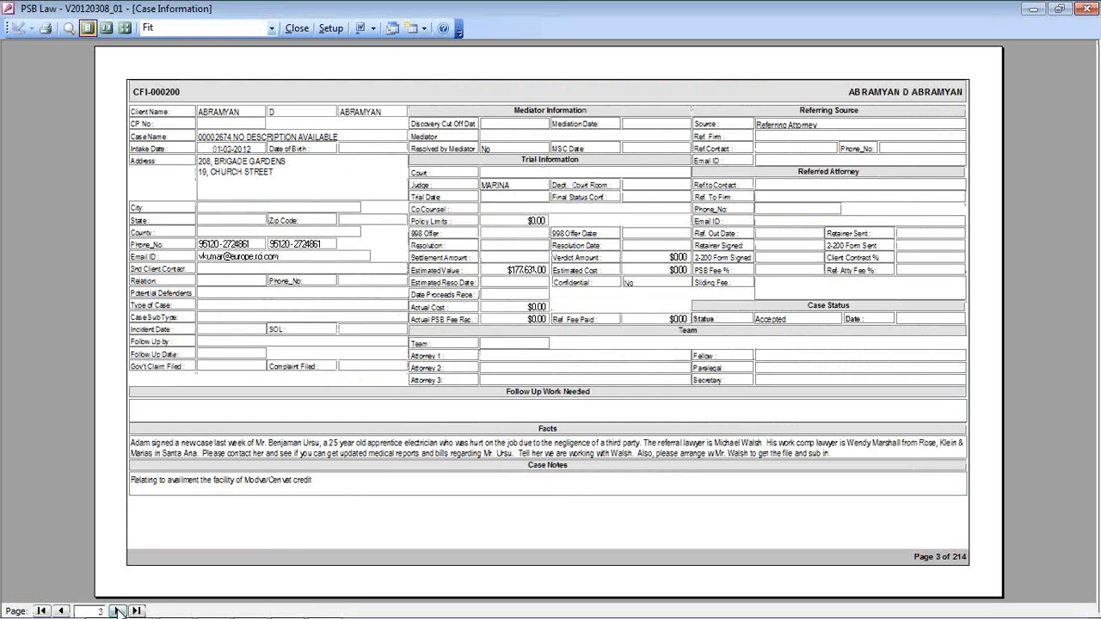
click(117, 611)
click(296, 28)
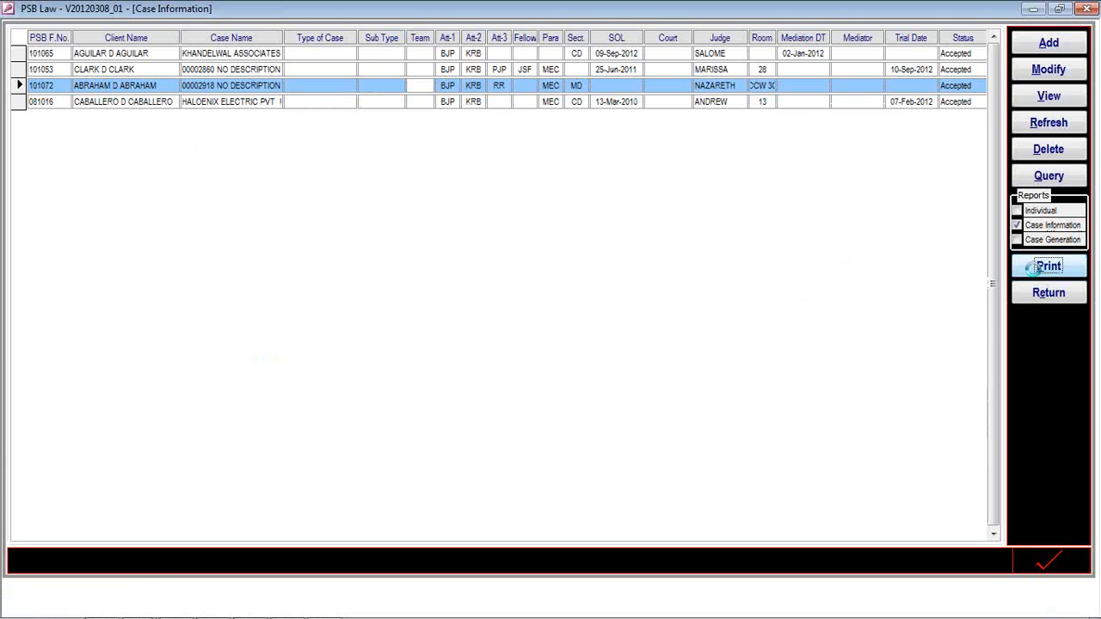
Preview the Case Information report and the Case Generation report, closing each preview.
click(1035, 268)
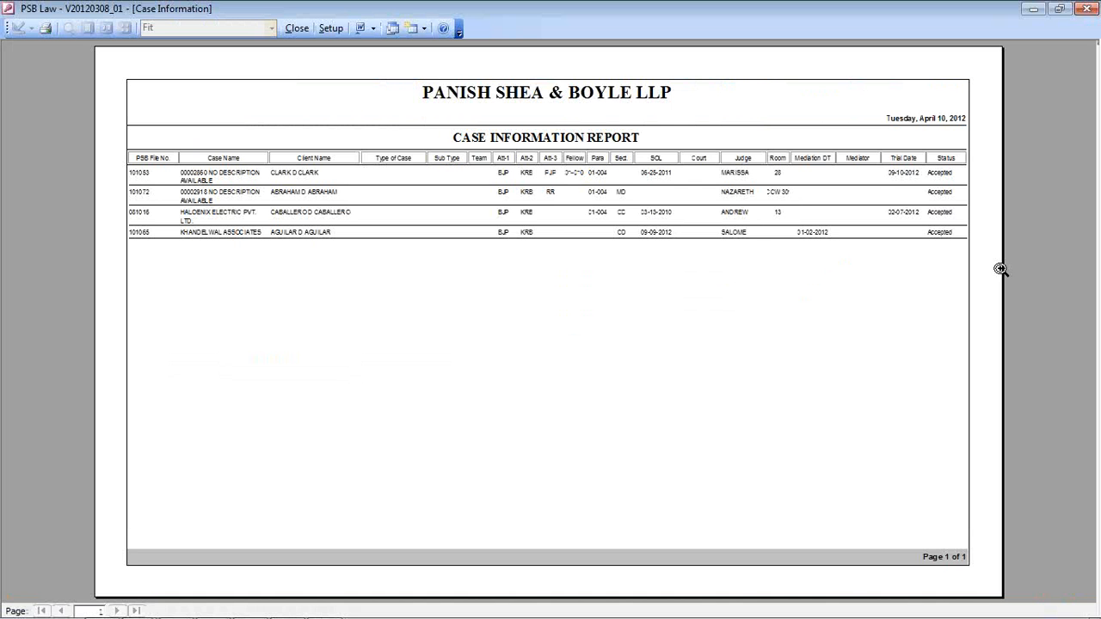
click(1000, 268)
click(300, 28)
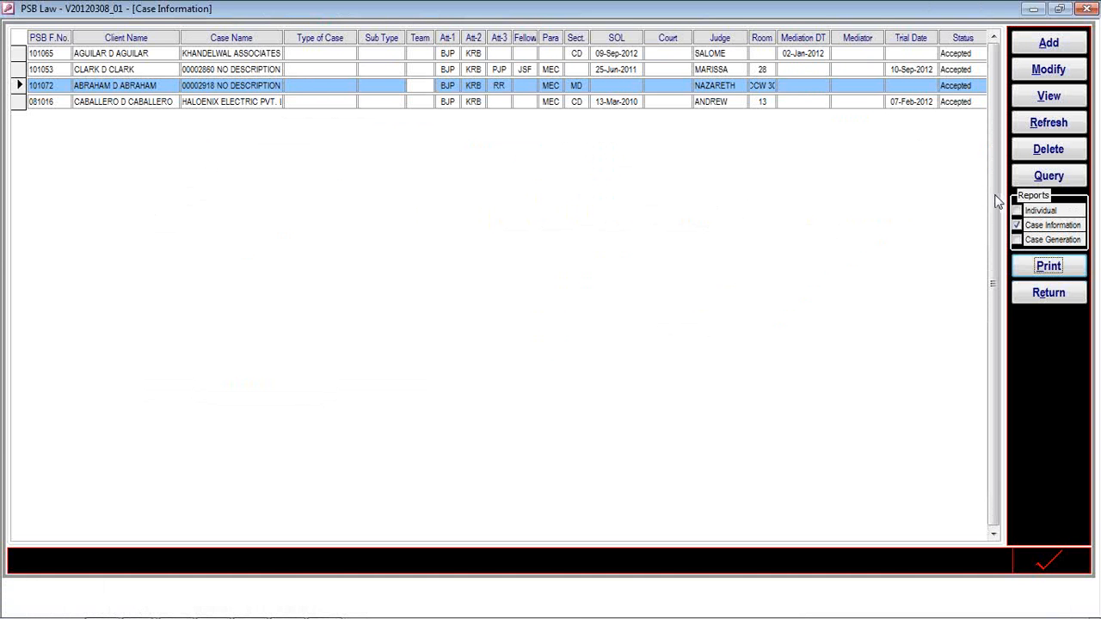
click(1032, 240)
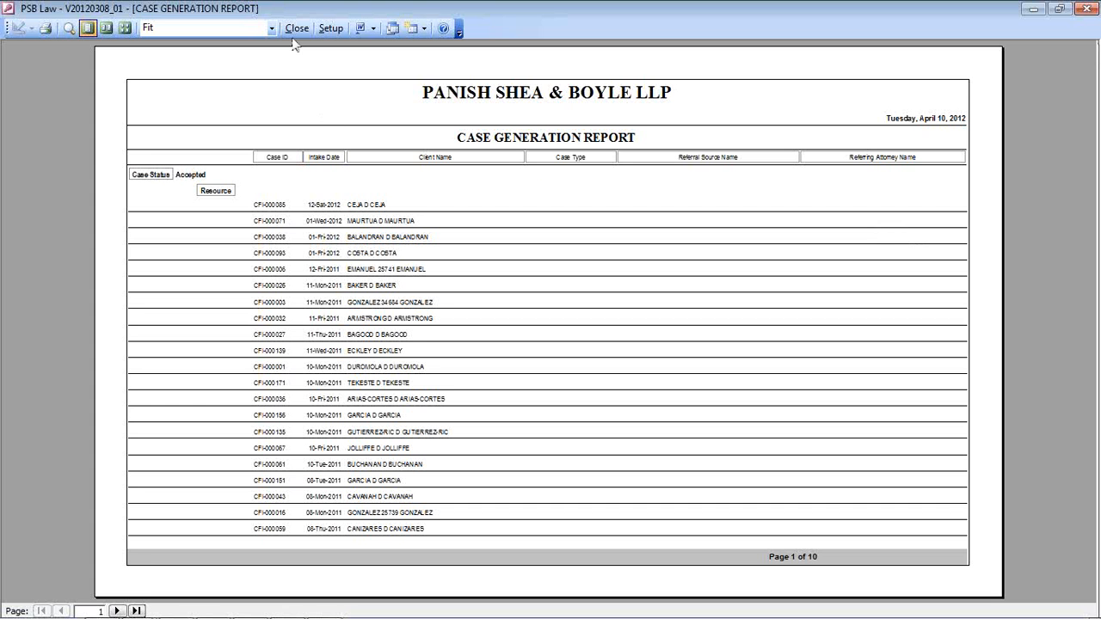
click(296, 29)
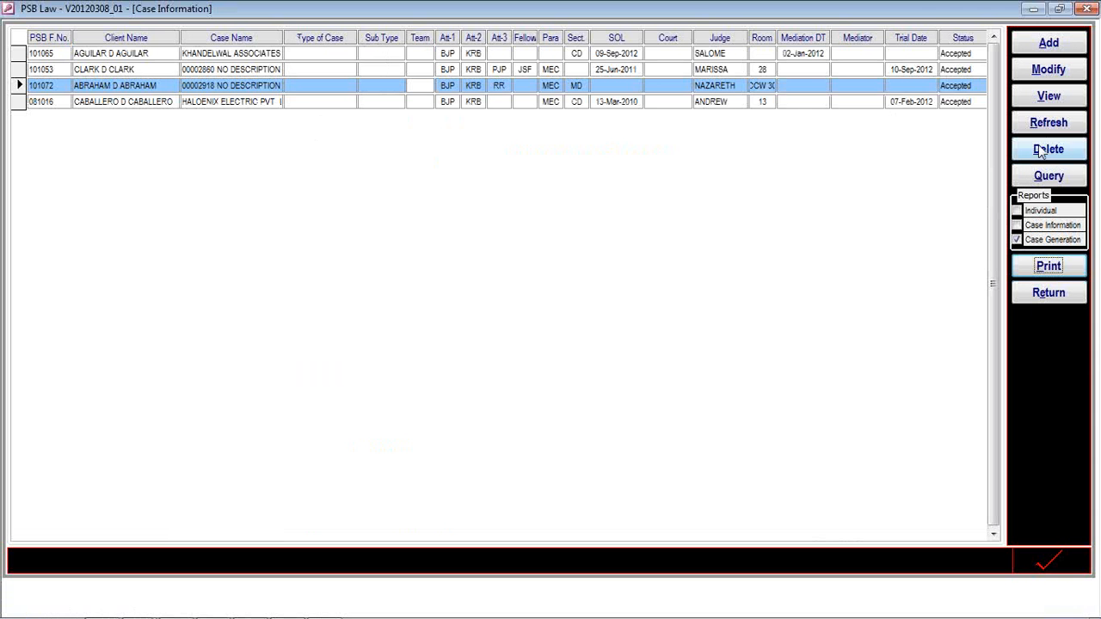
Refresh the case list to show all cases, and close the record log.
click(1039, 123)
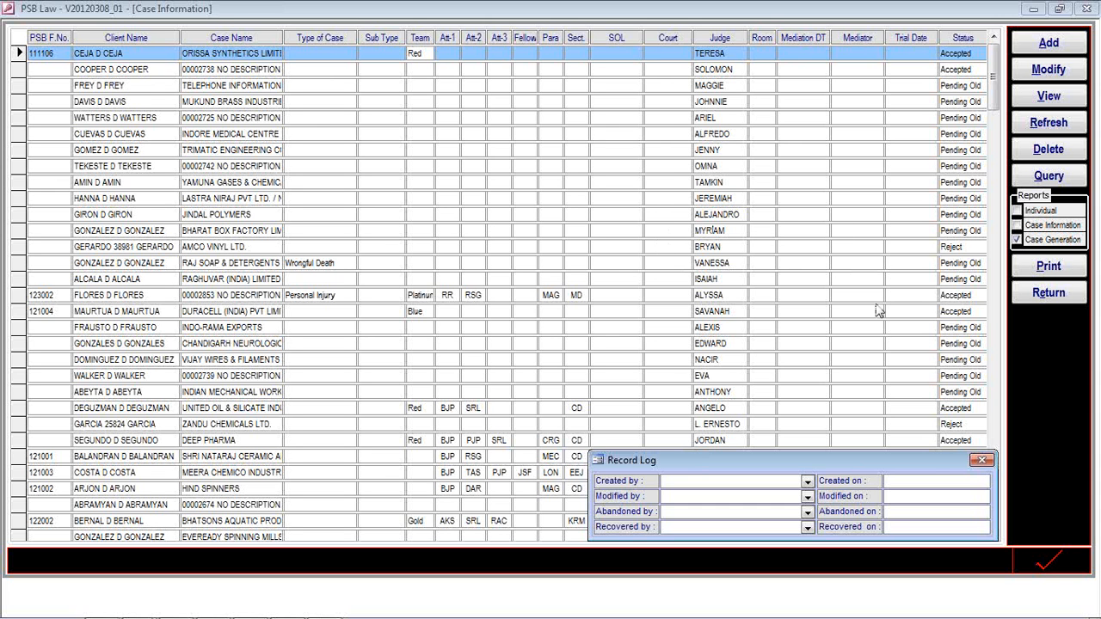
click(981, 462)
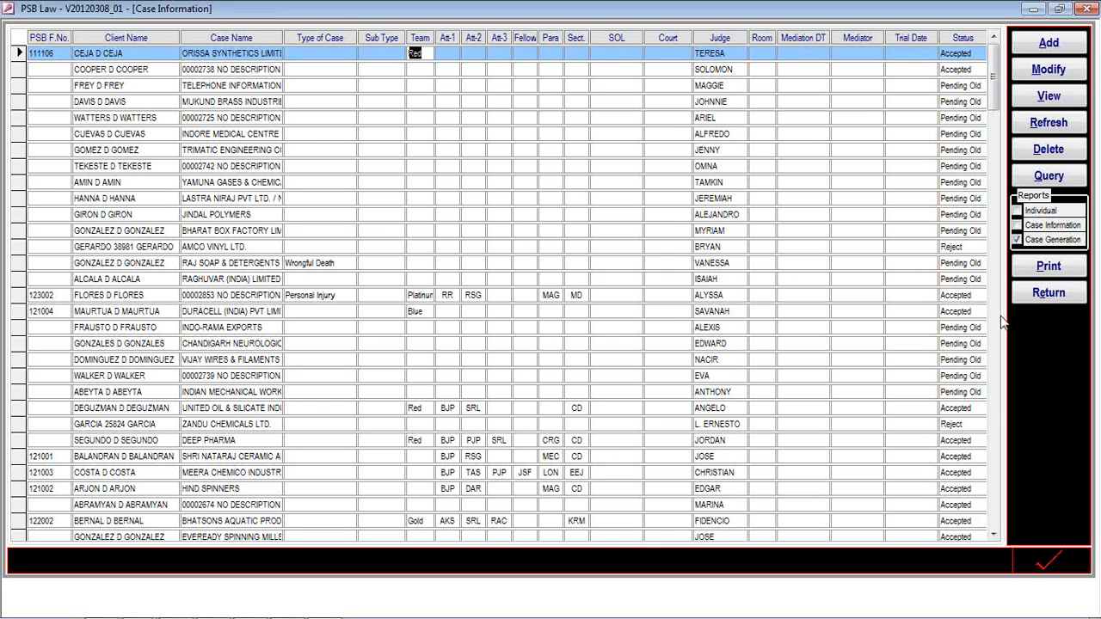
Leave the case list for the main switchboard and open Referring Attorney Information.
click(1045, 296)
click(1047, 293)
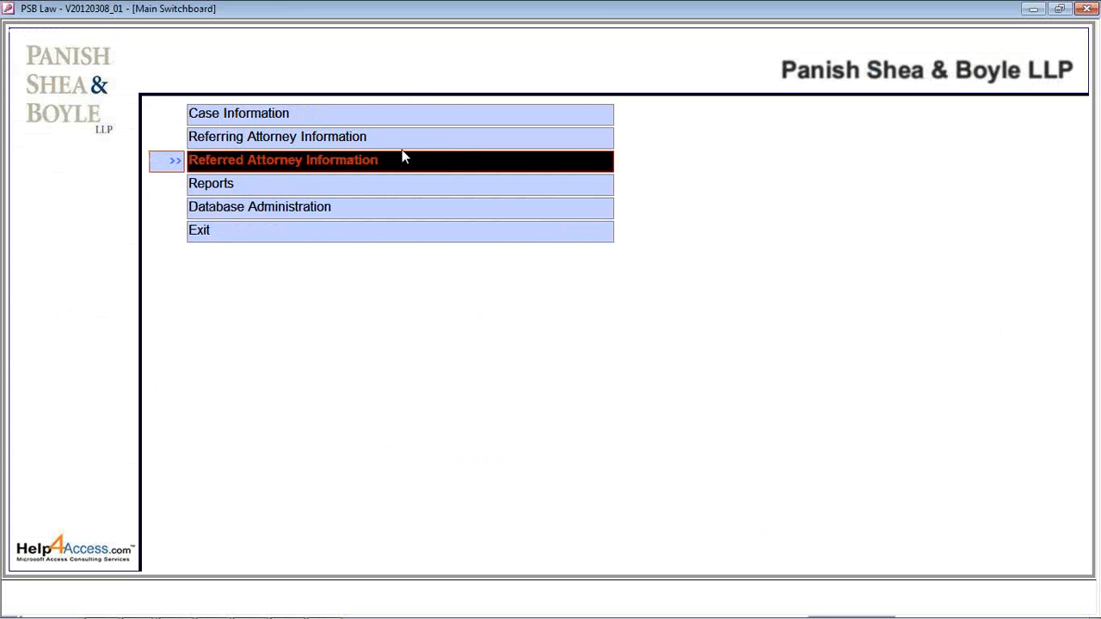
click(349, 151)
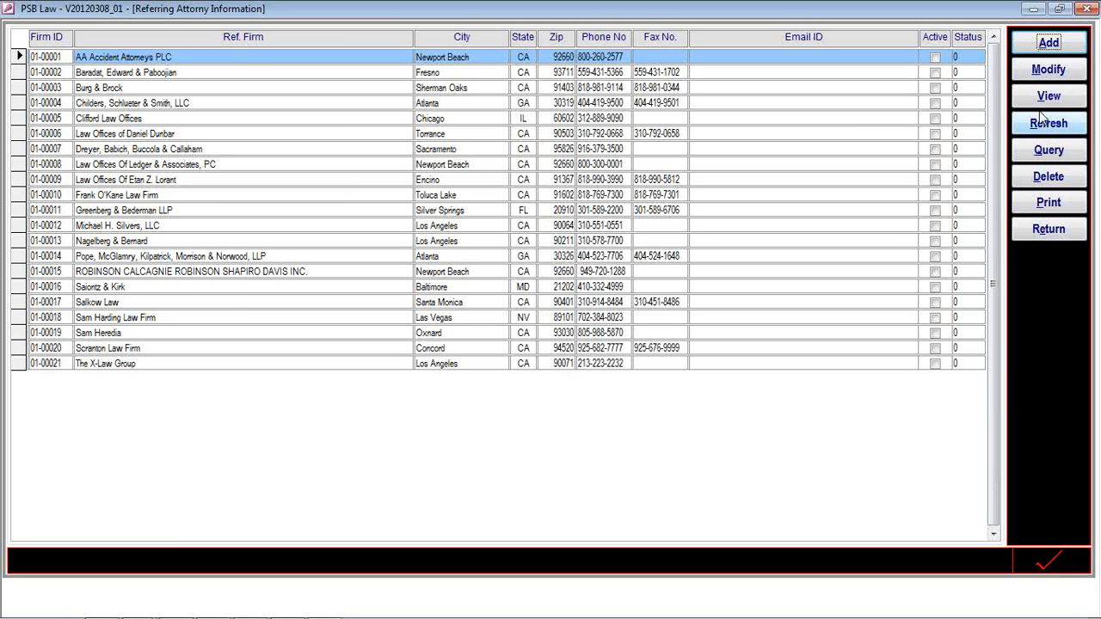
Open the Clifford Law Offices record for modification, return to the firm list and close the record log.
click(79, 123)
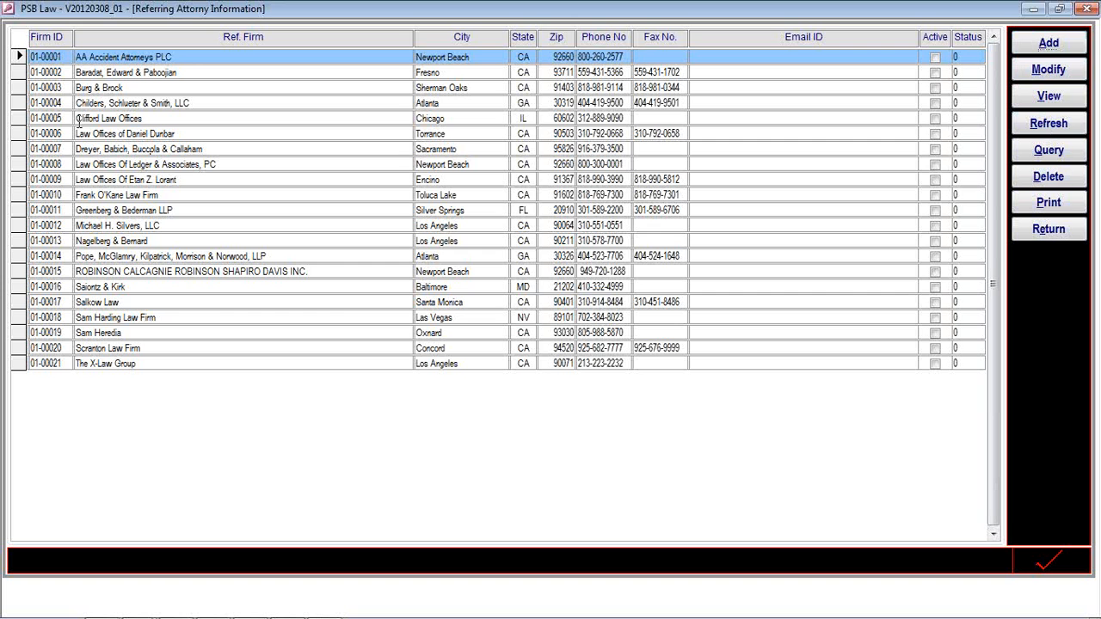
click(78, 119)
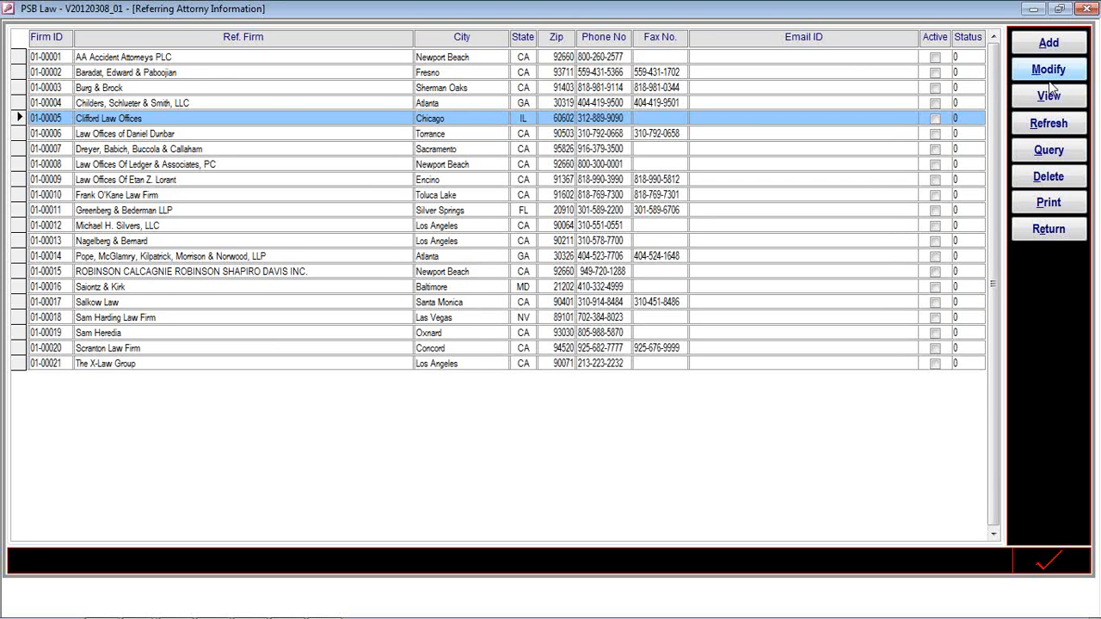
click(1046, 73)
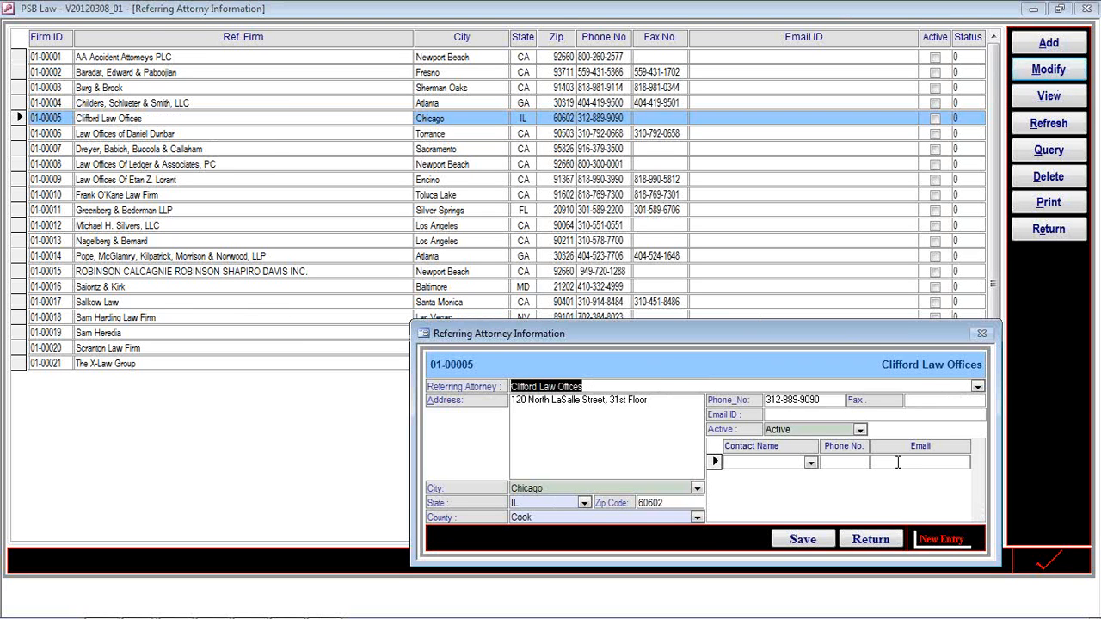
click(808, 539)
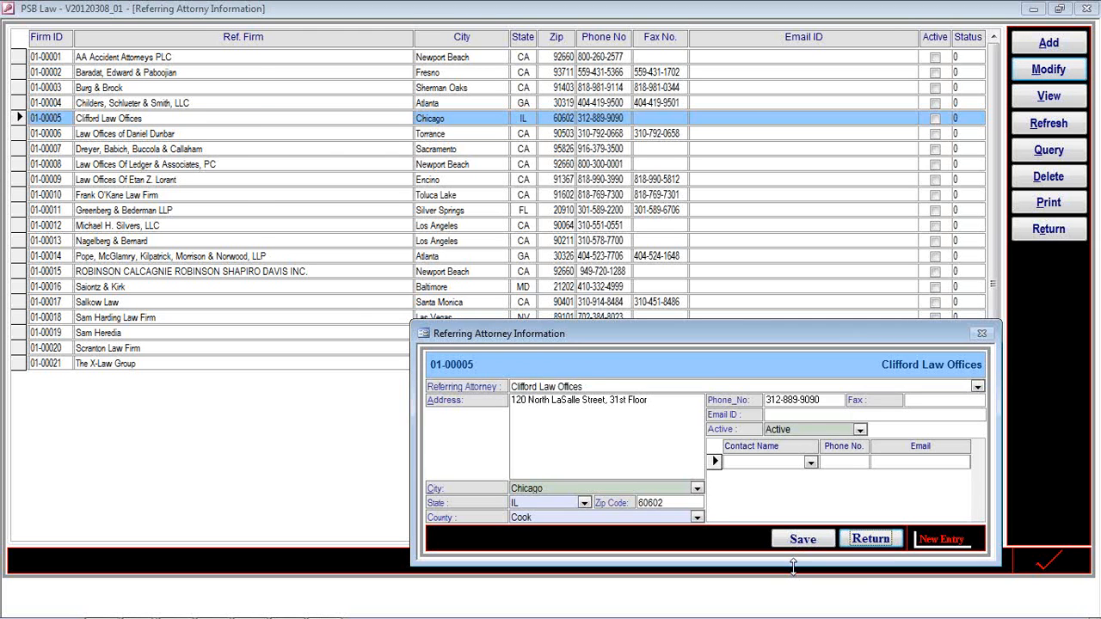
click(846, 538)
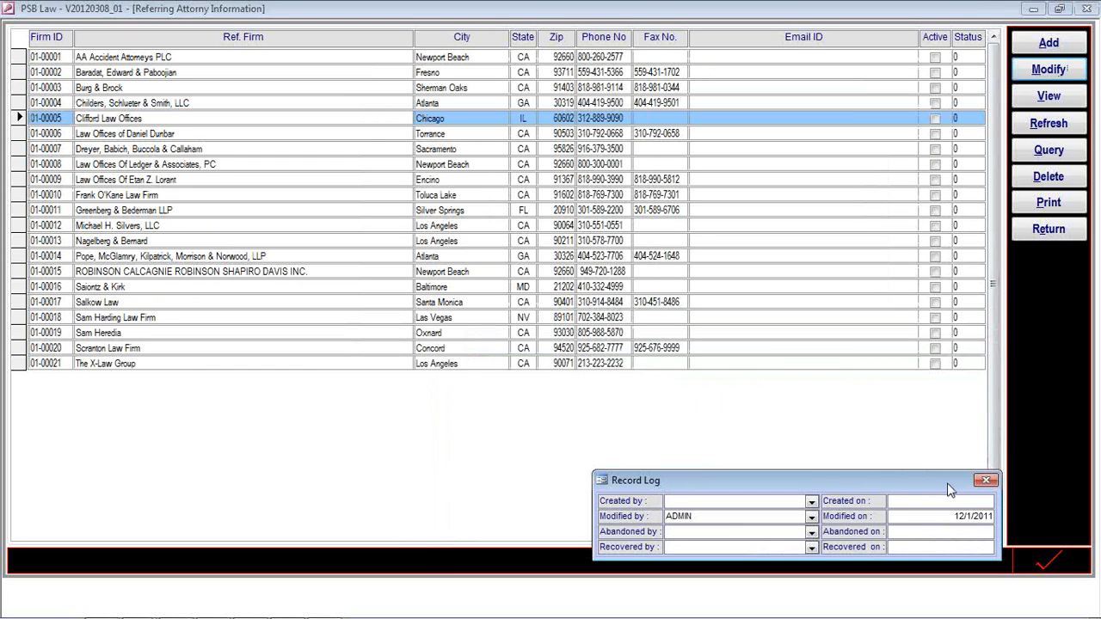
click(986, 480)
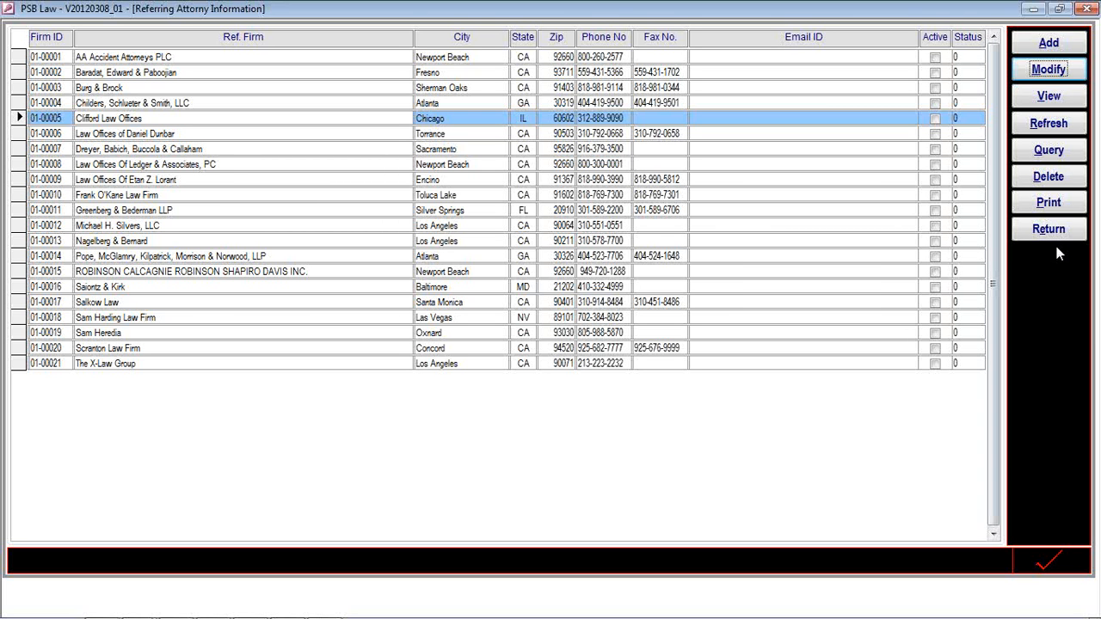
View the referring attorney search query options, close them and return to the main switchboard.
click(1046, 153)
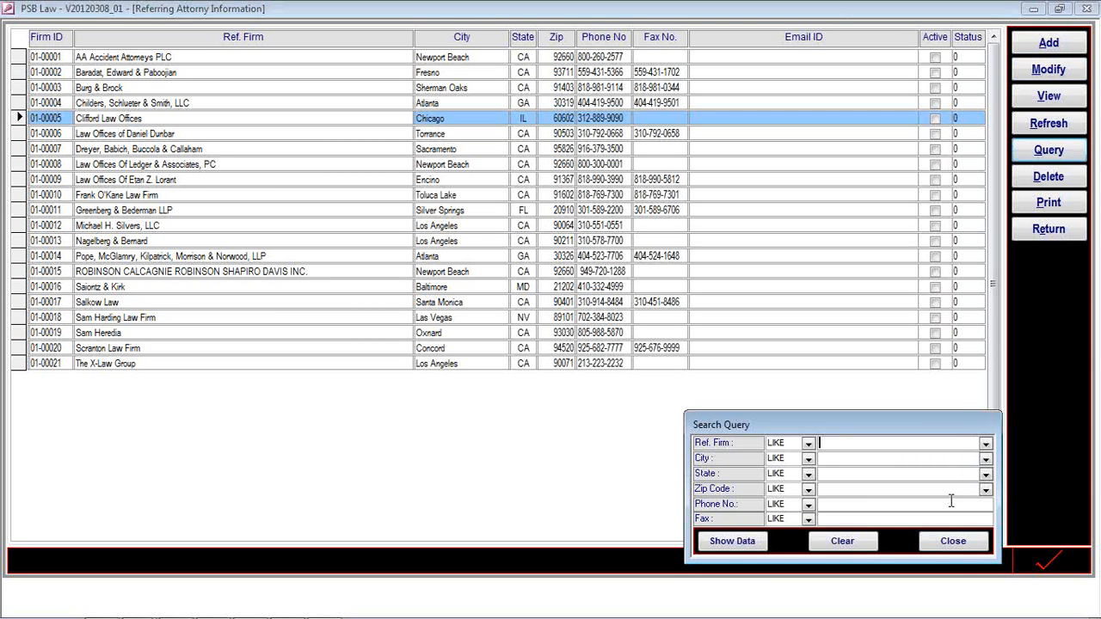
click(953, 541)
click(1046, 229)
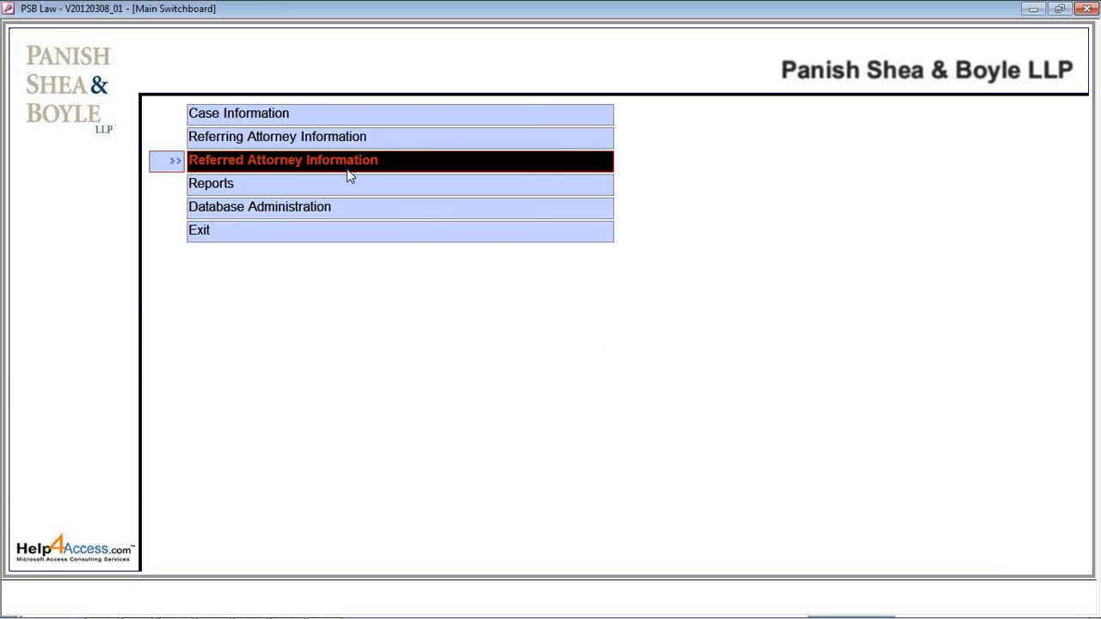
Open Referred Attorney Information and bring up its search query.
click(349, 175)
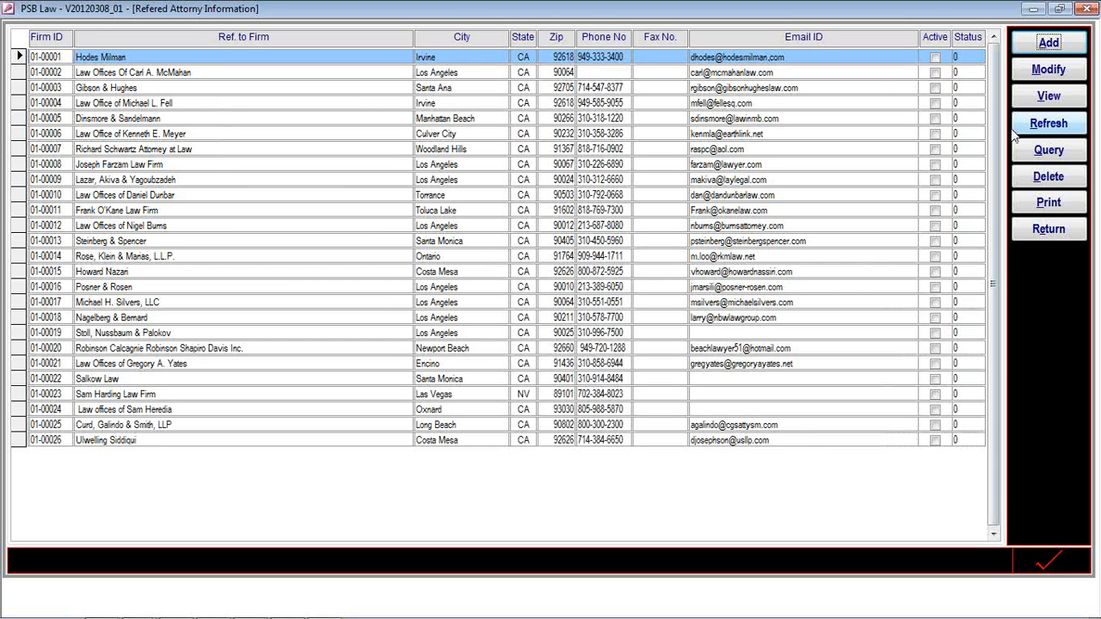
click(1049, 150)
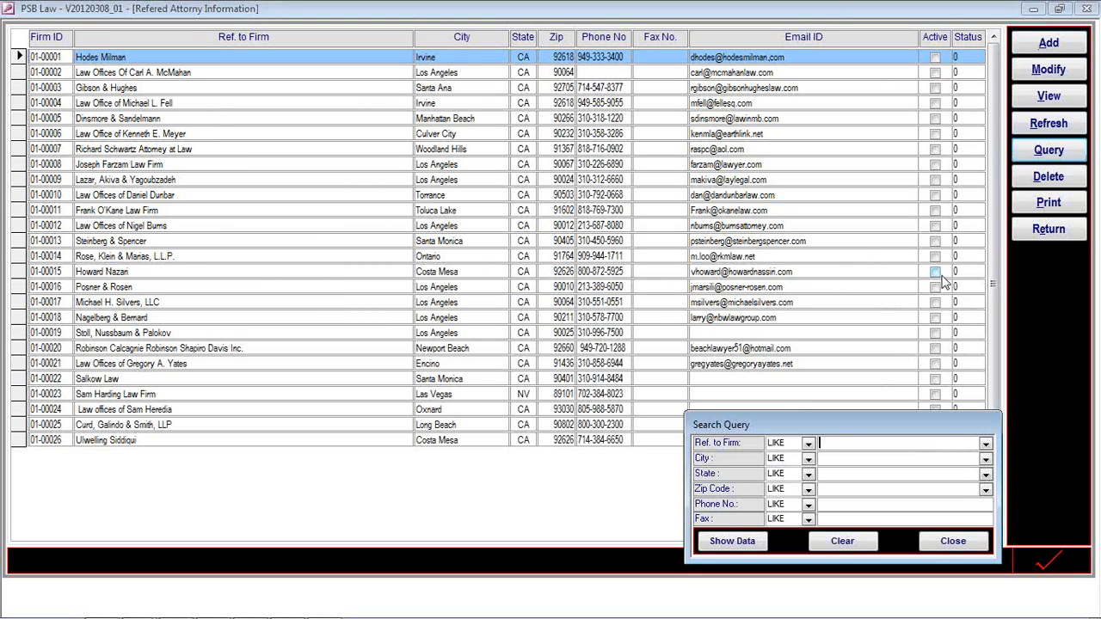
Filter the referred attorney list by the city Los Angeles and close the search query.
click(960, 441)
click(986, 460)
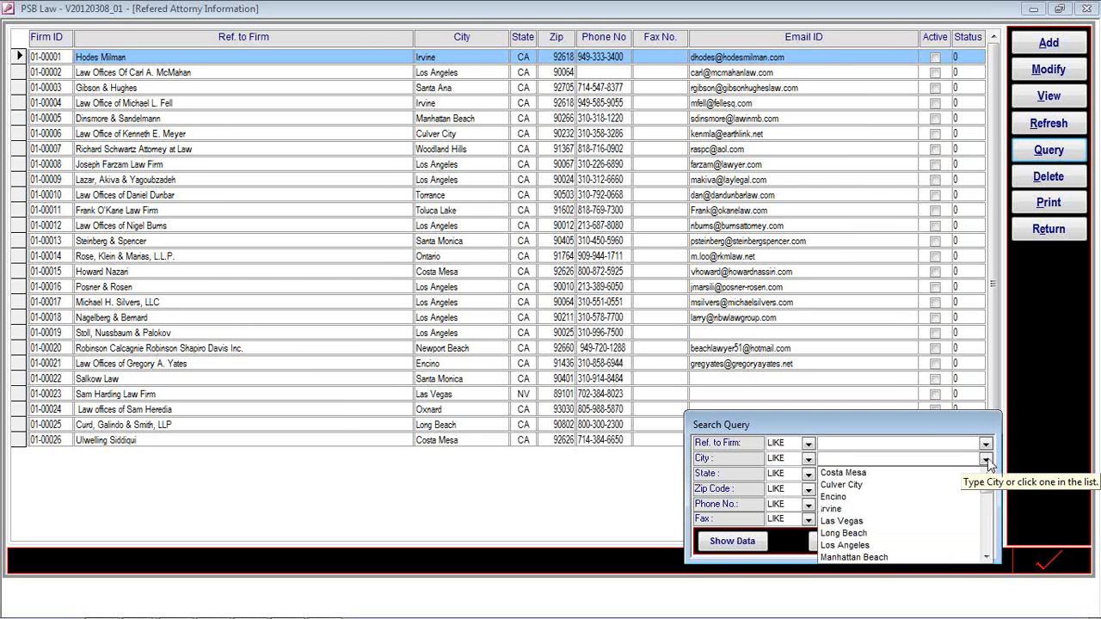
text(lo)
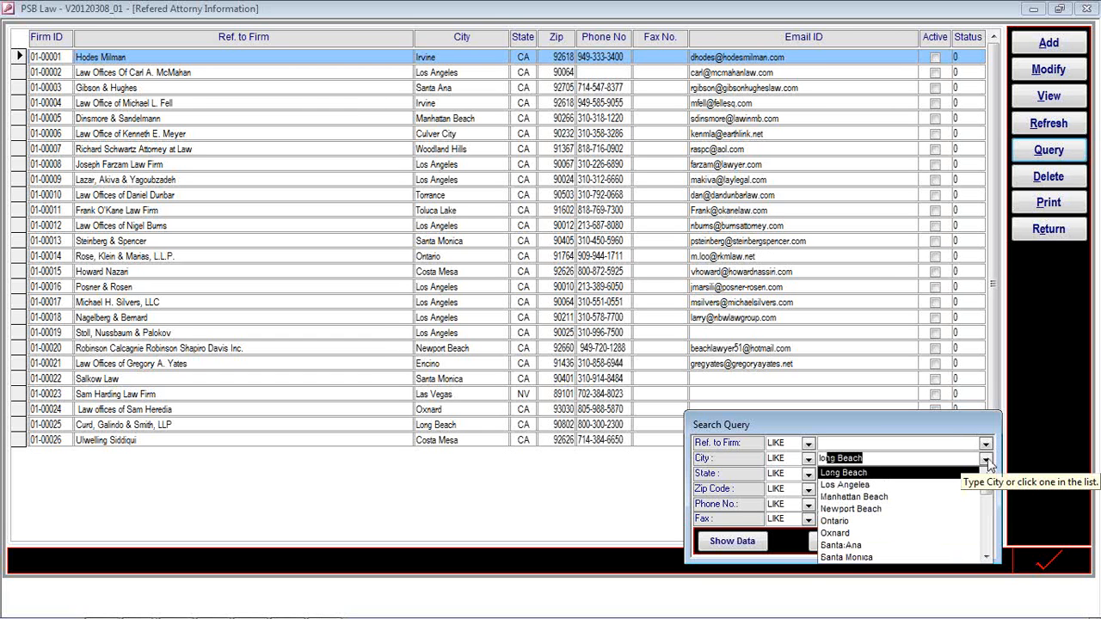
text(s Angeles)
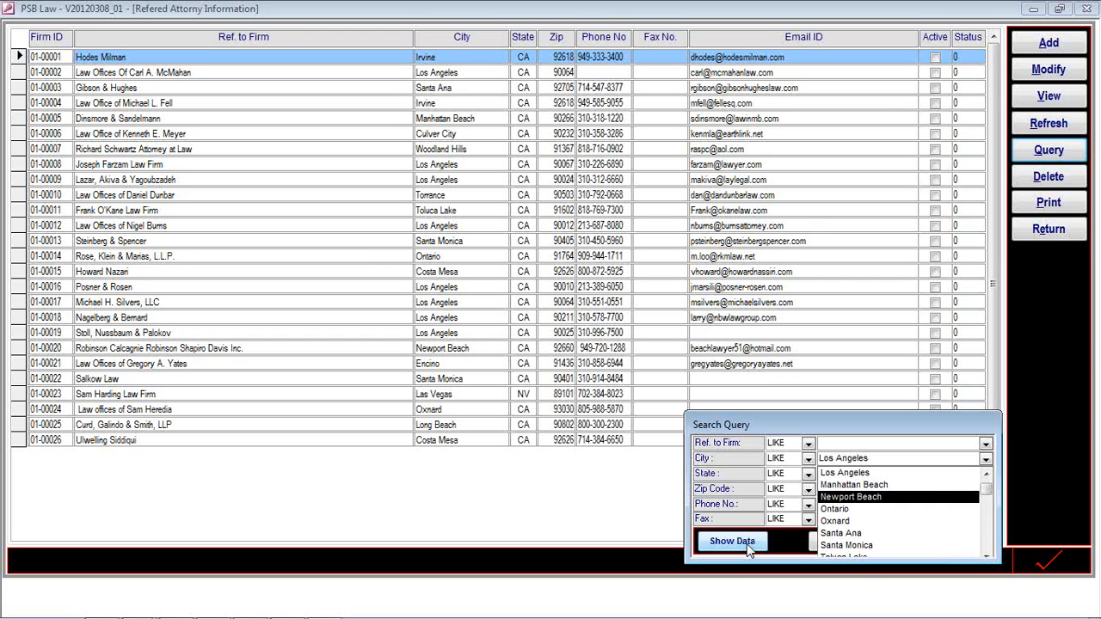
click(733, 541)
click(747, 547)
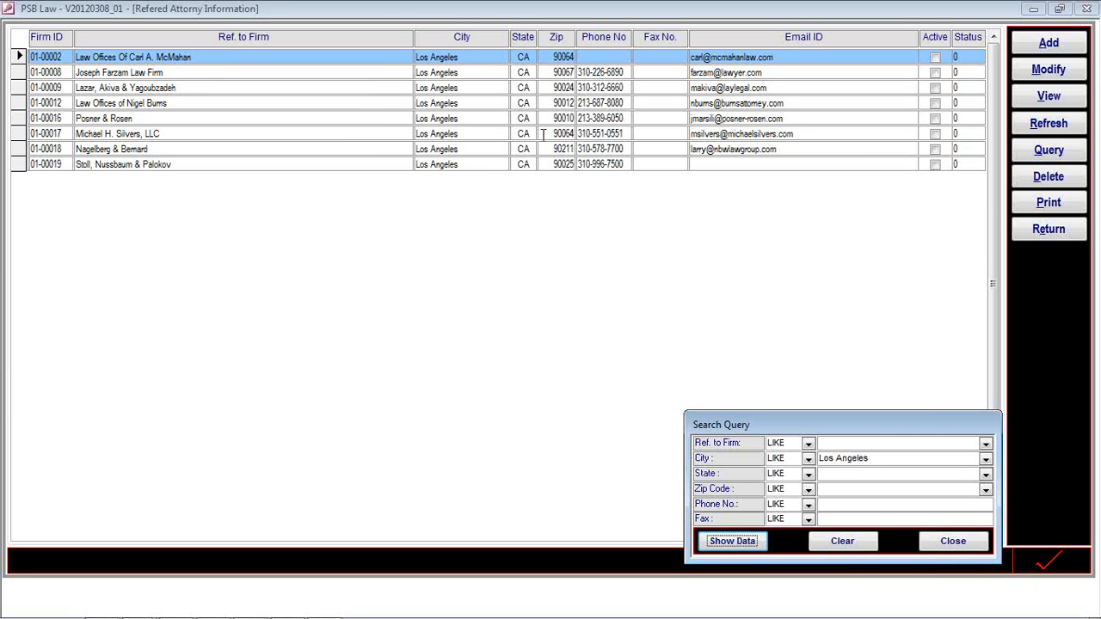
click(945, 545)
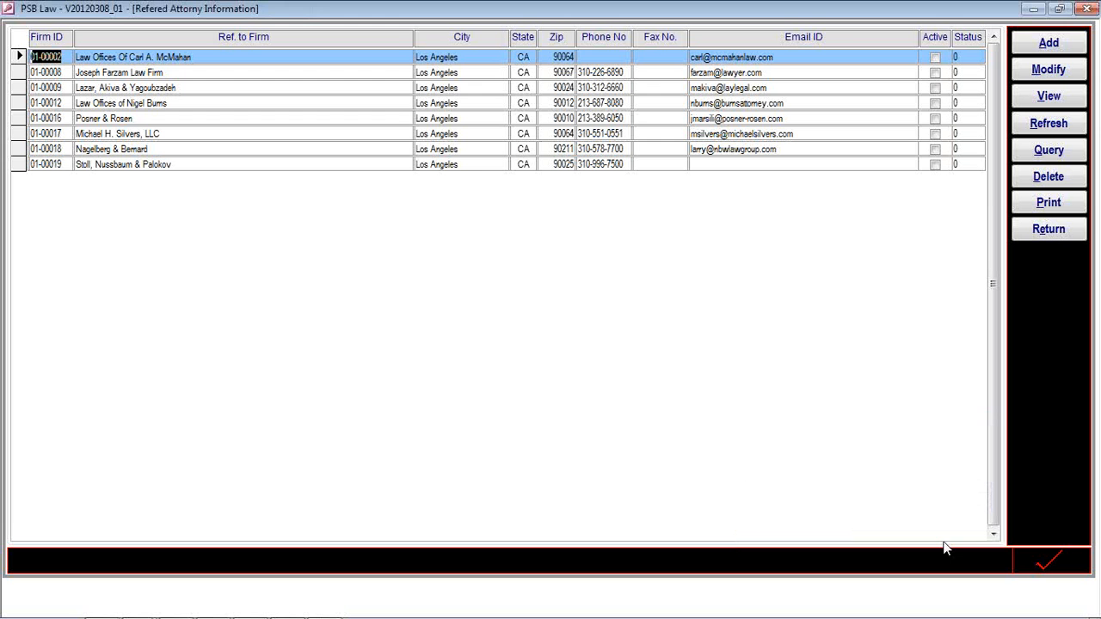
Preview the printed Referred Attorney report for the filtered firms and again for the full list, closing each preview.
click(1046, 204)
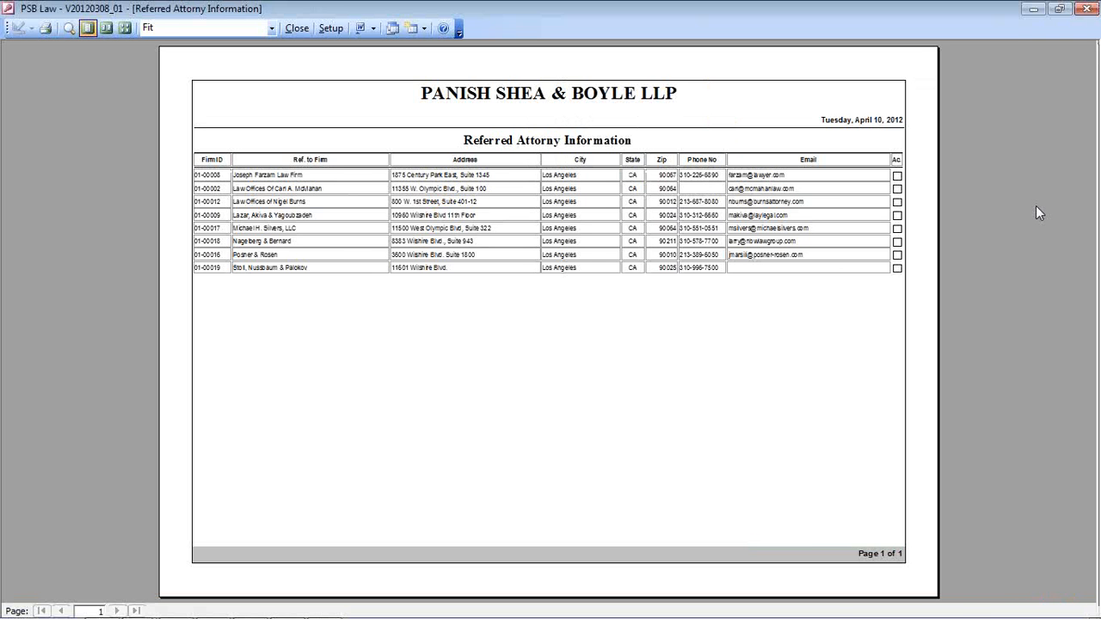
click(297, 28)
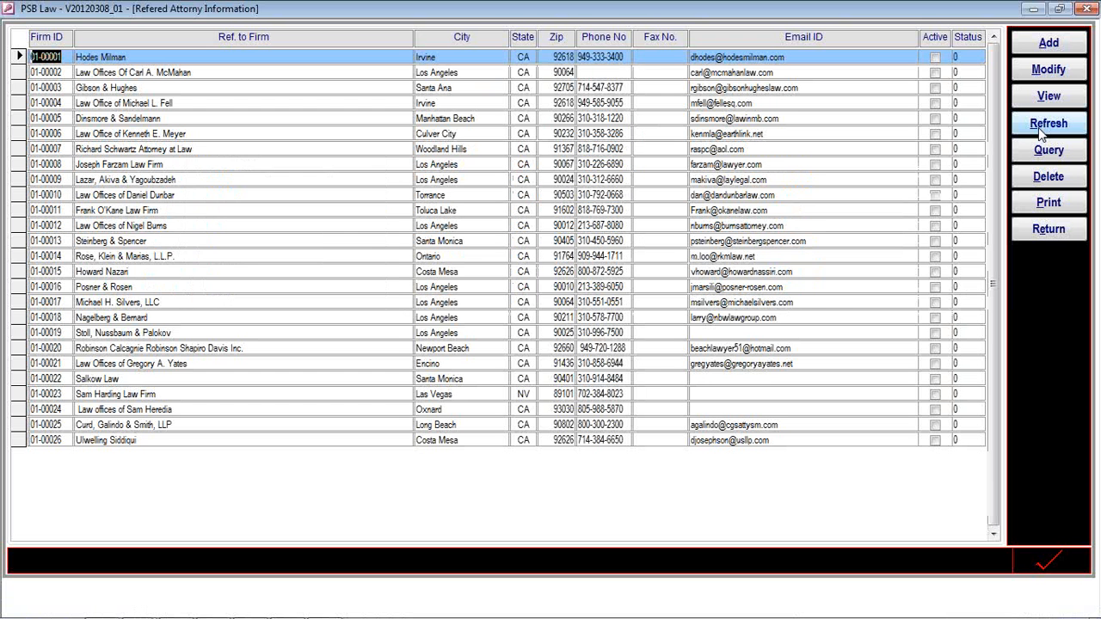
click(1049, 204)
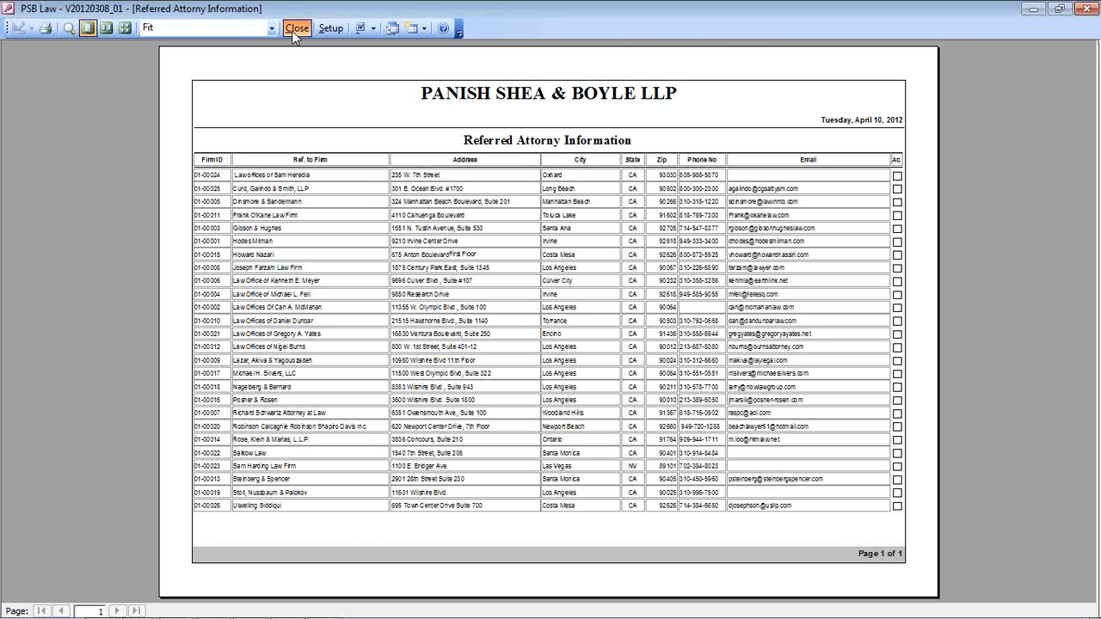
click(292, 31)
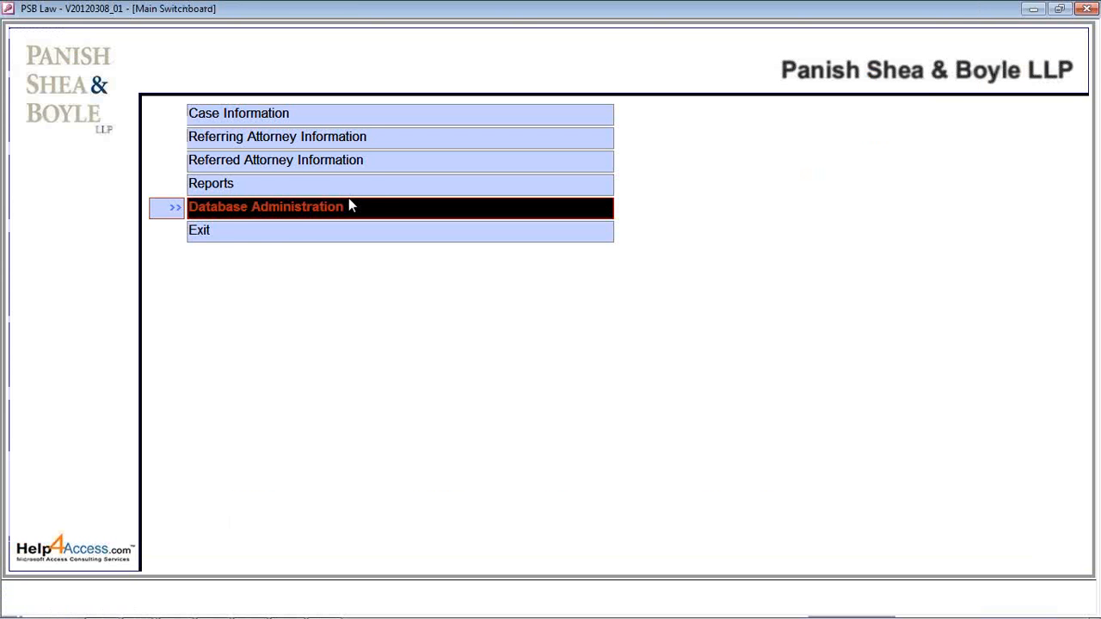
Open the Pending Cases Report from the main switchboard's reports and bring up its search query.
click(353, 180)
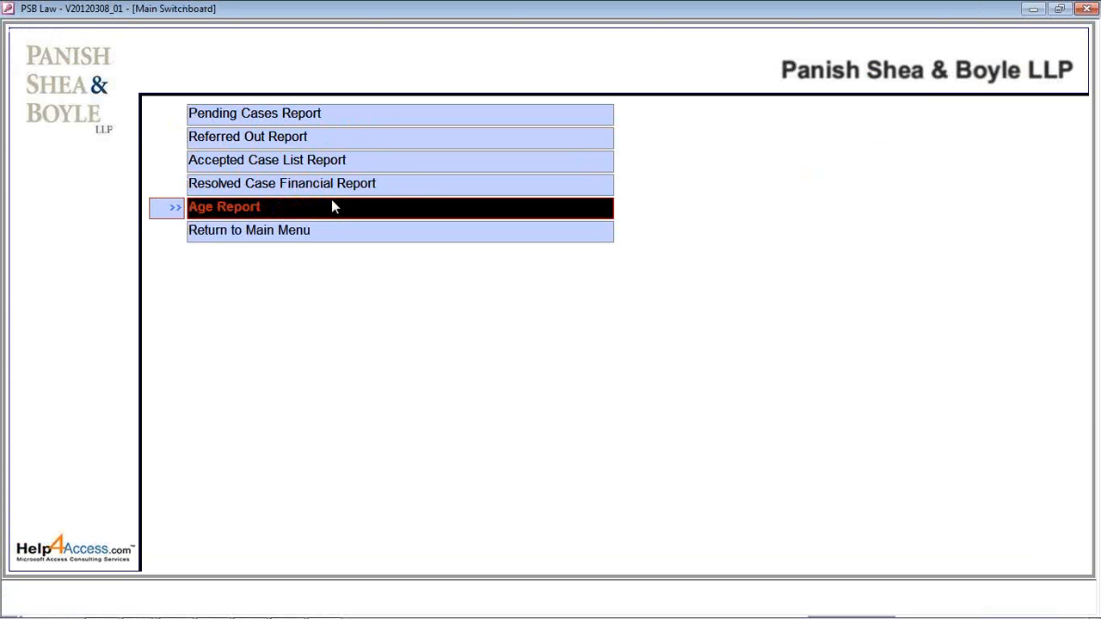
click(316, 121)
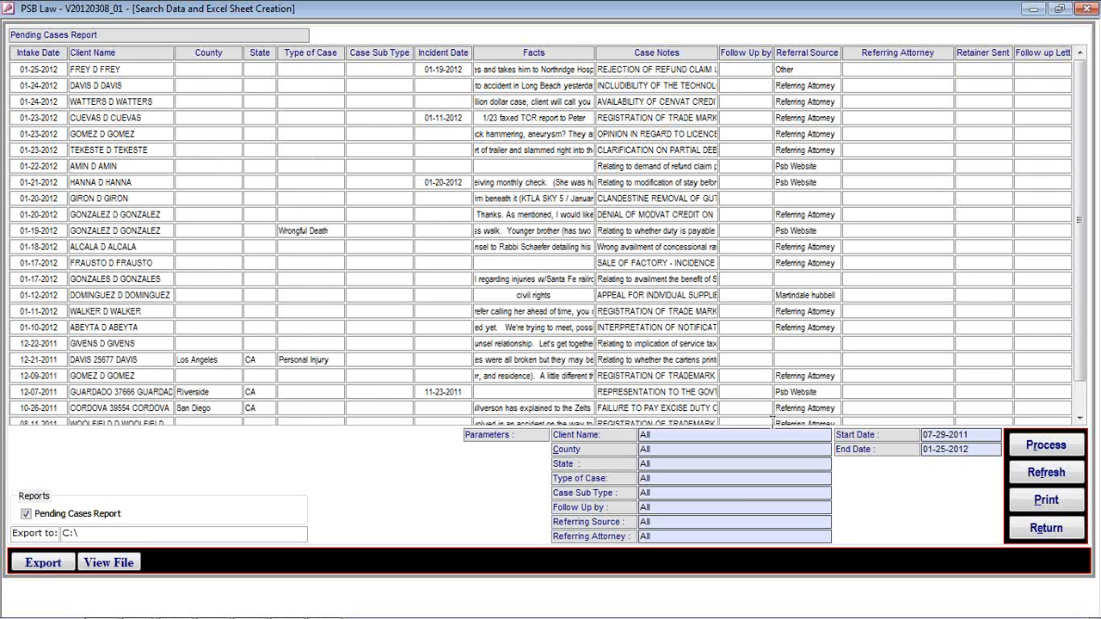
click(1044, 453)
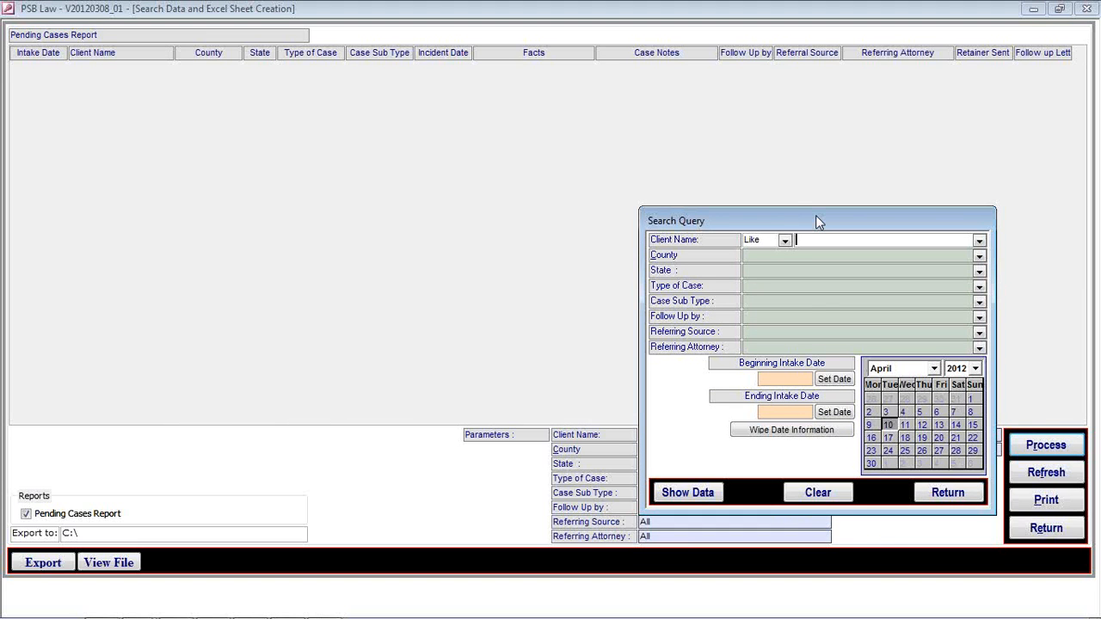
Query the pending cases by type of case, first for Motor Vehicle and then for Personal Injury.
click(979, 285)
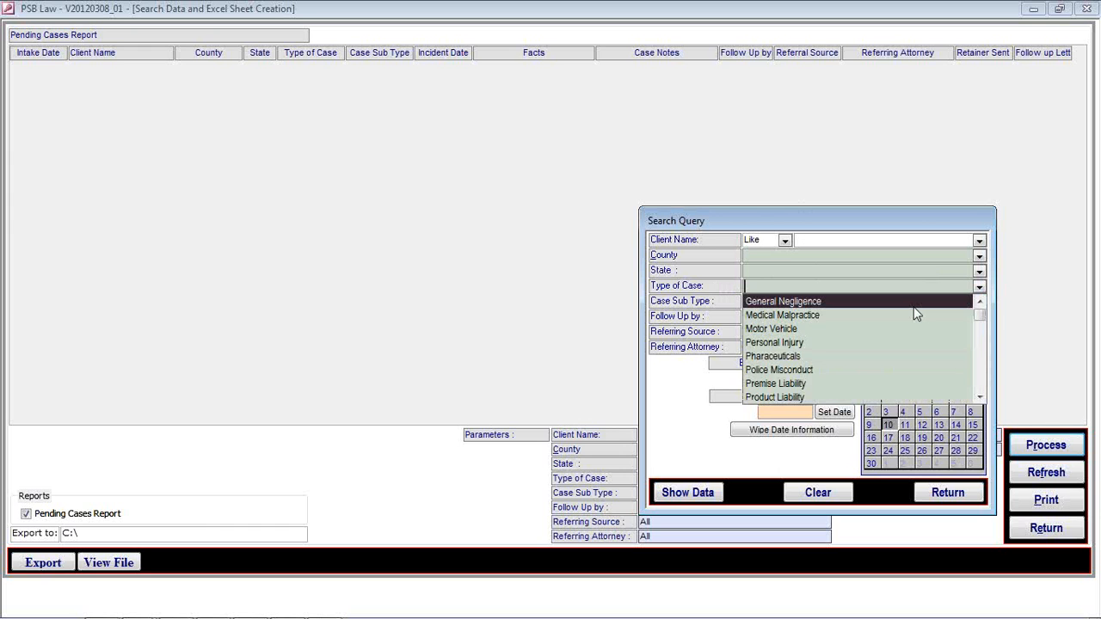
click(904, 329)
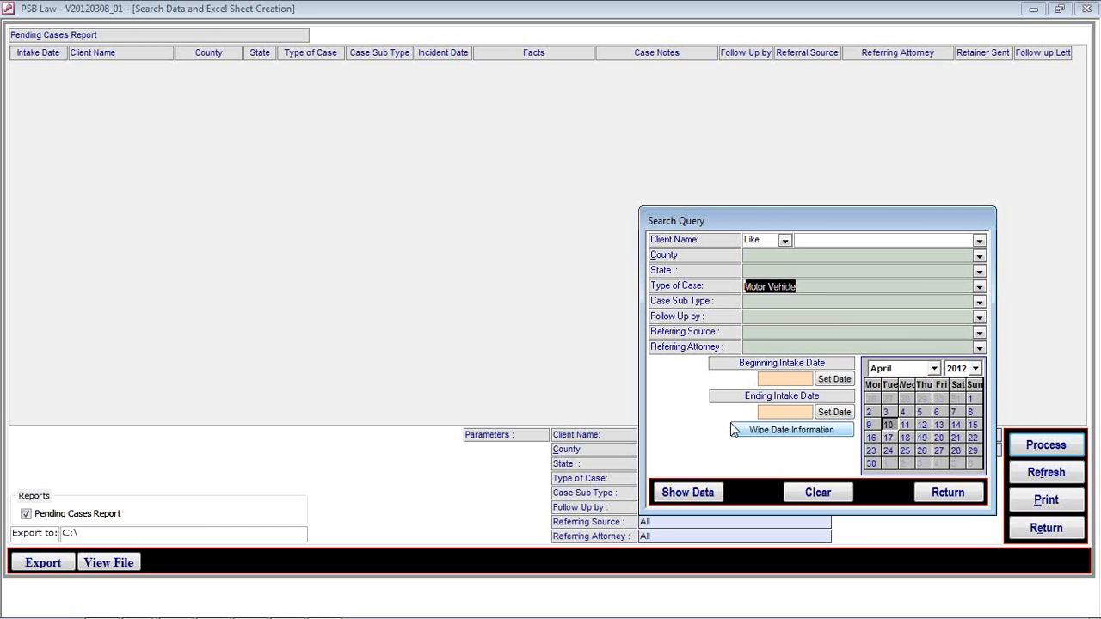
click(709, 492)
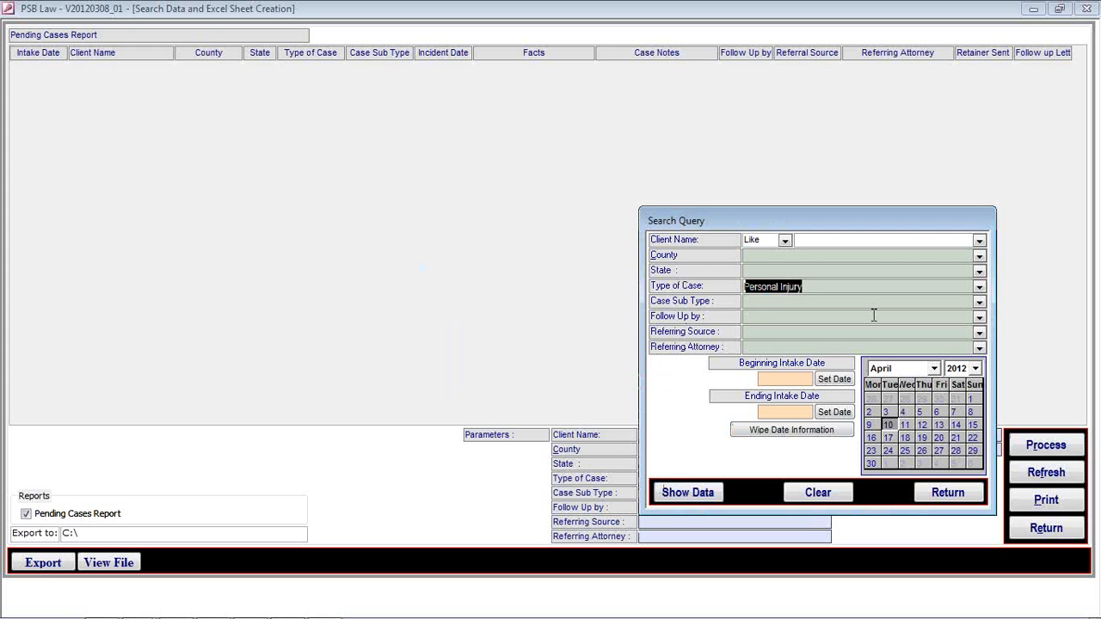
click(688, 492)
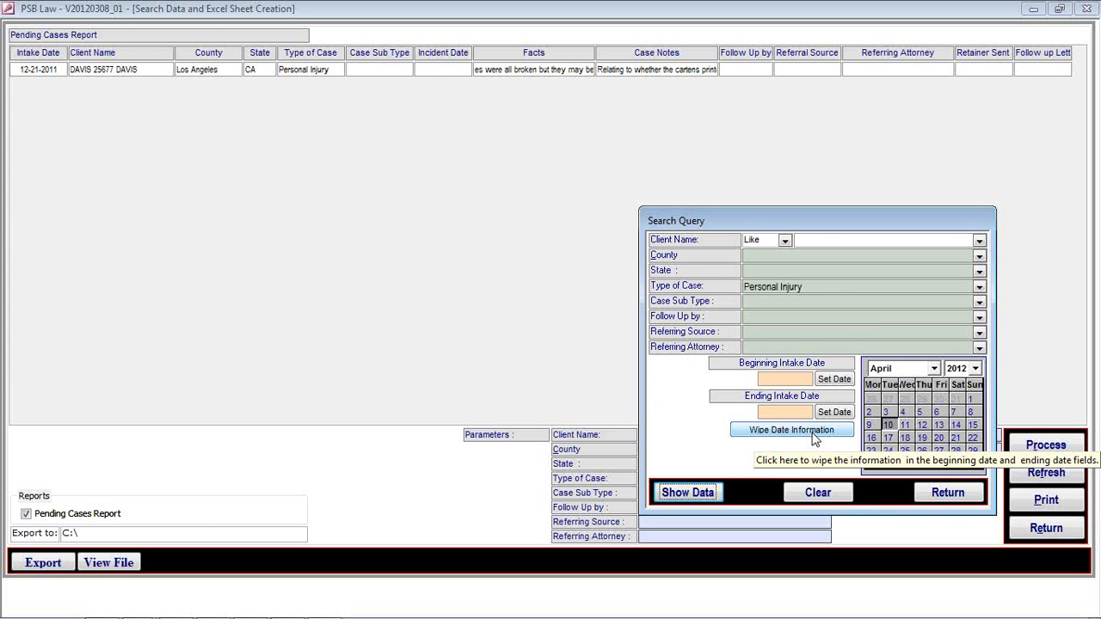
Query the pending cases by type of case for Product Liability and then for Wrongful Death.
click(979, 286)
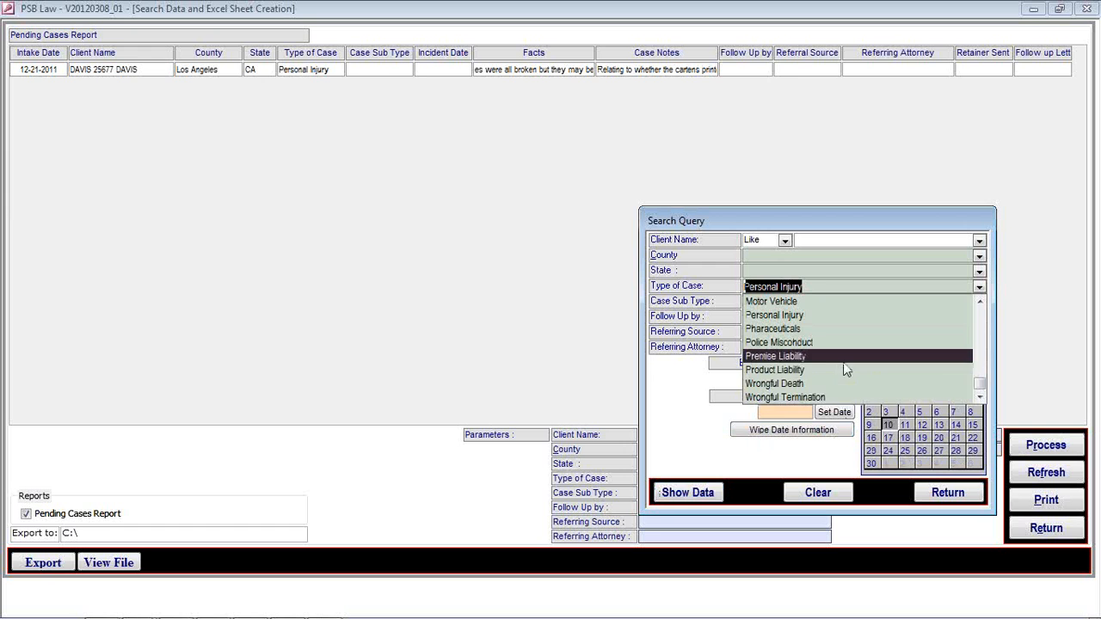
click(835, 375)
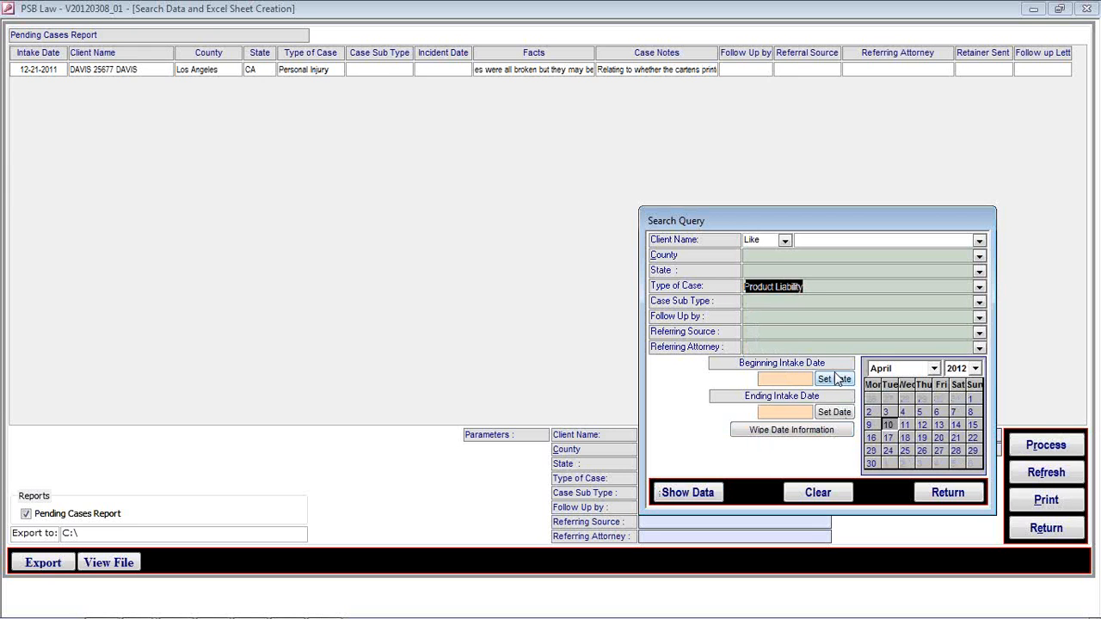
click(979, 285)
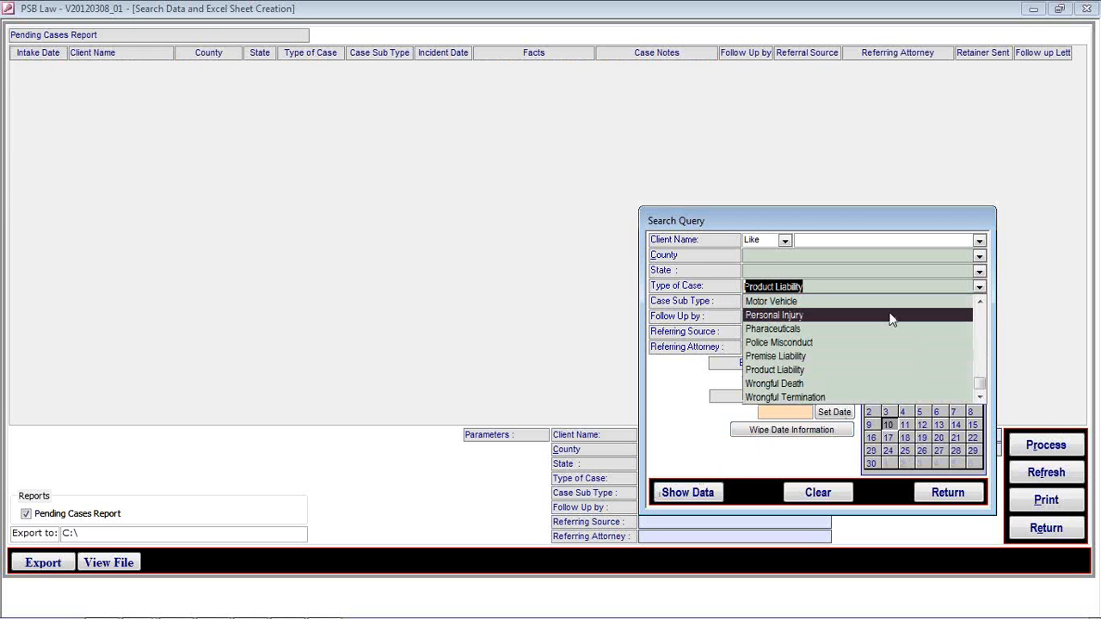
click(820, 384)
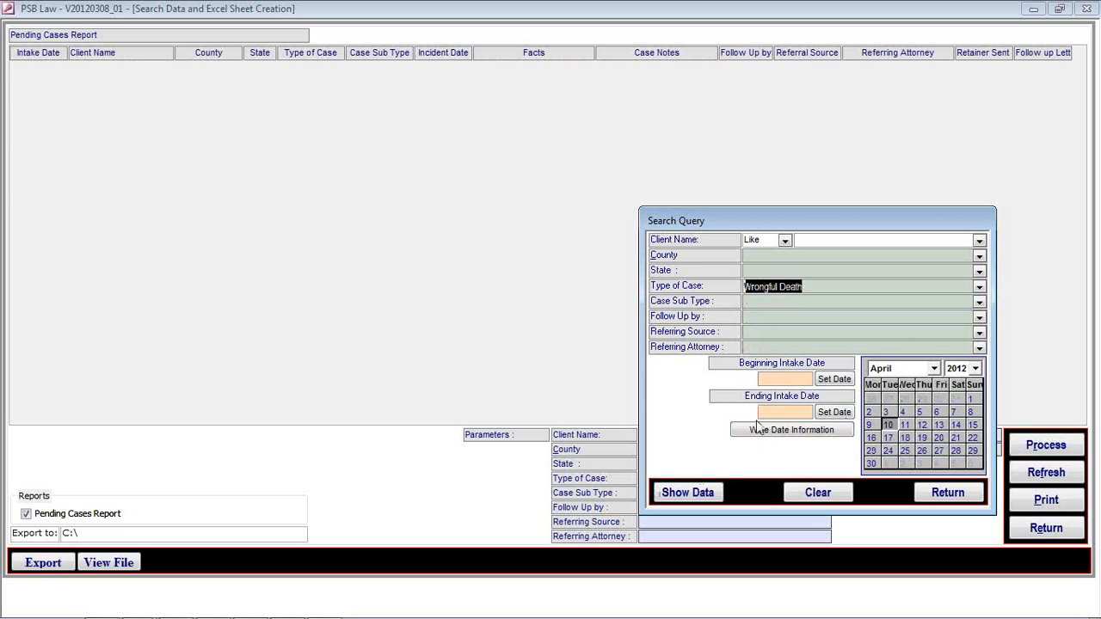
click(688, 493)
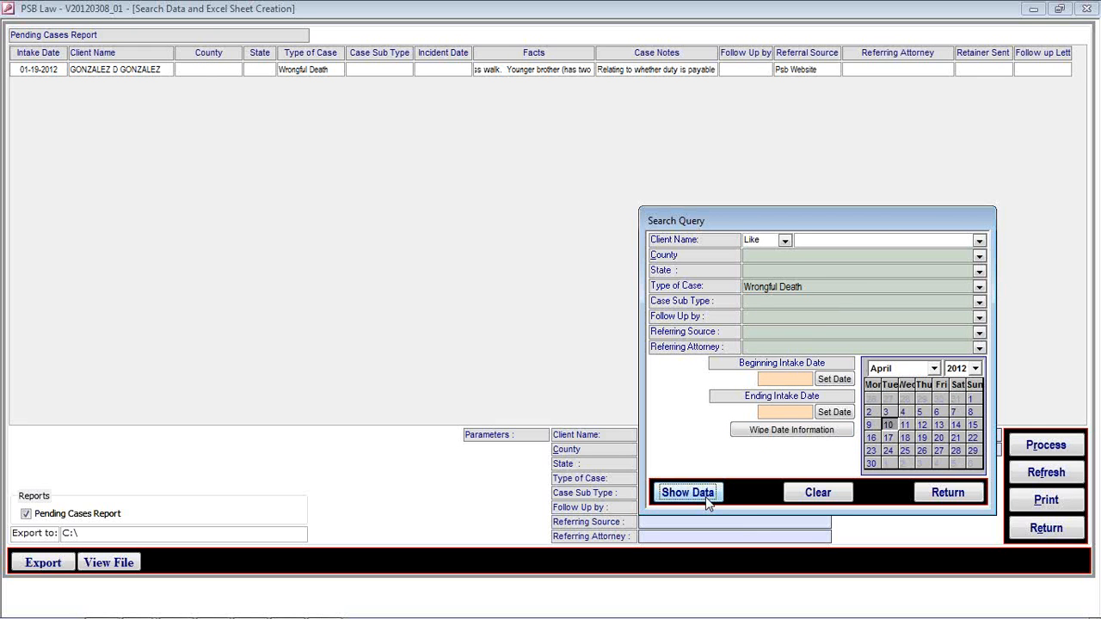
Query the pending cases for the General Negligence type of case.
click(979, 286)
scroll(872, 343, up, 1)
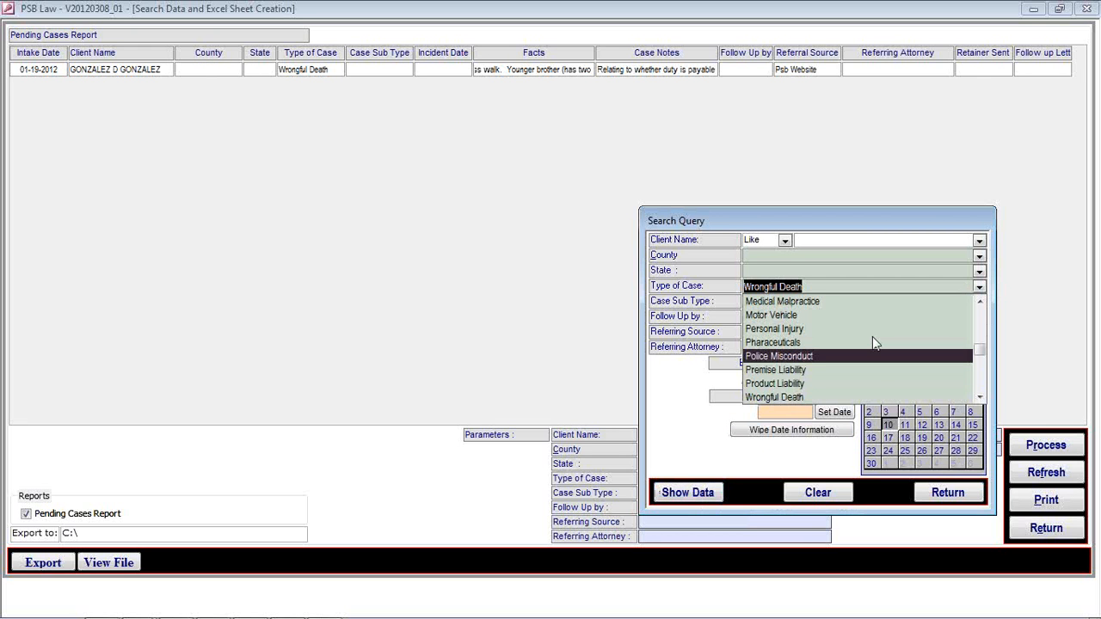
scroll(860, 340, up, 1)
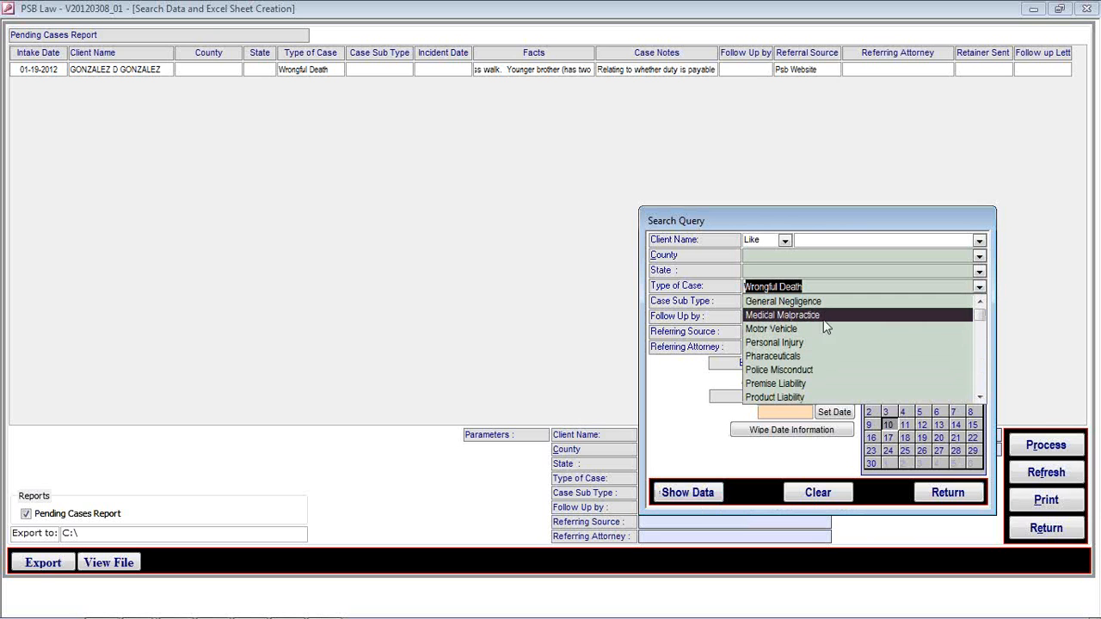
click(826, 303)
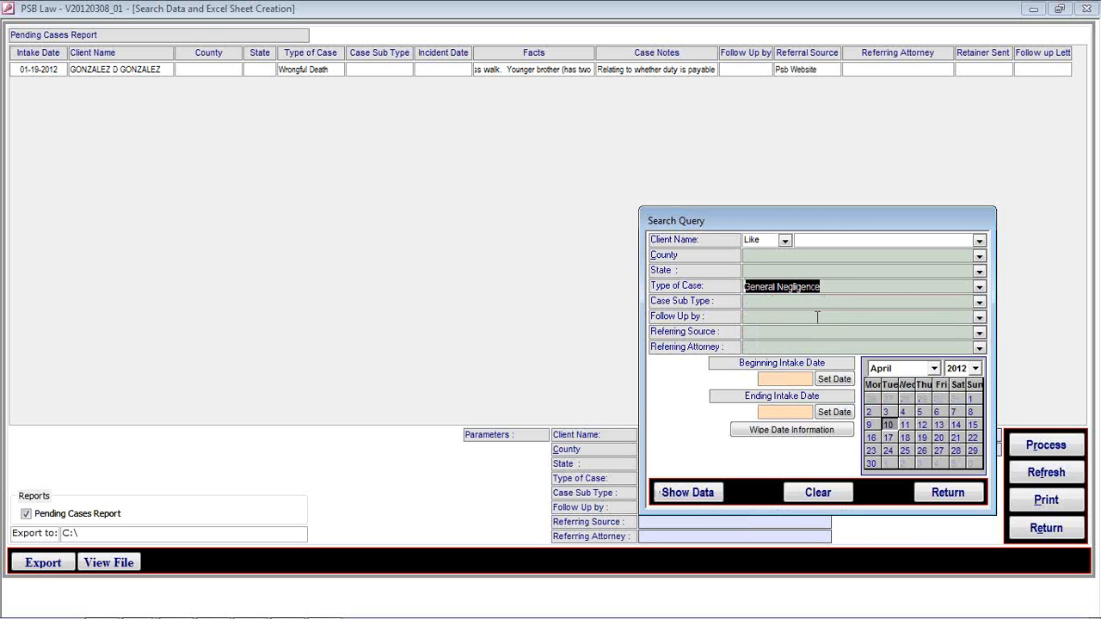
click(699, 493)
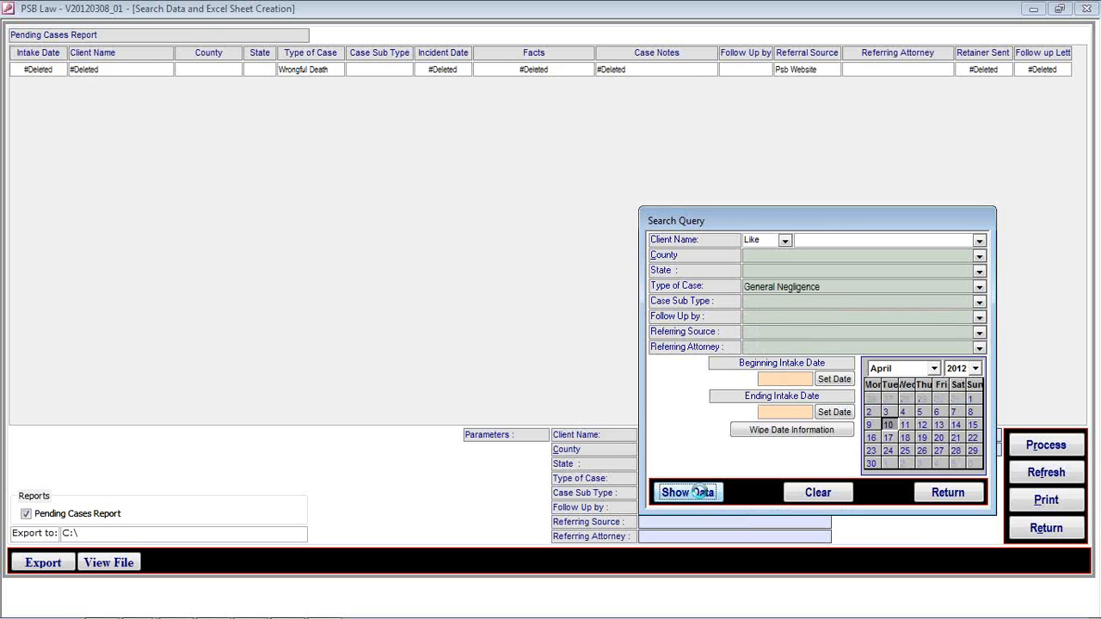
Query the pending cases for the Medical Malpractice type of case and close the search query.
click(979, 286)
click(871, 328)
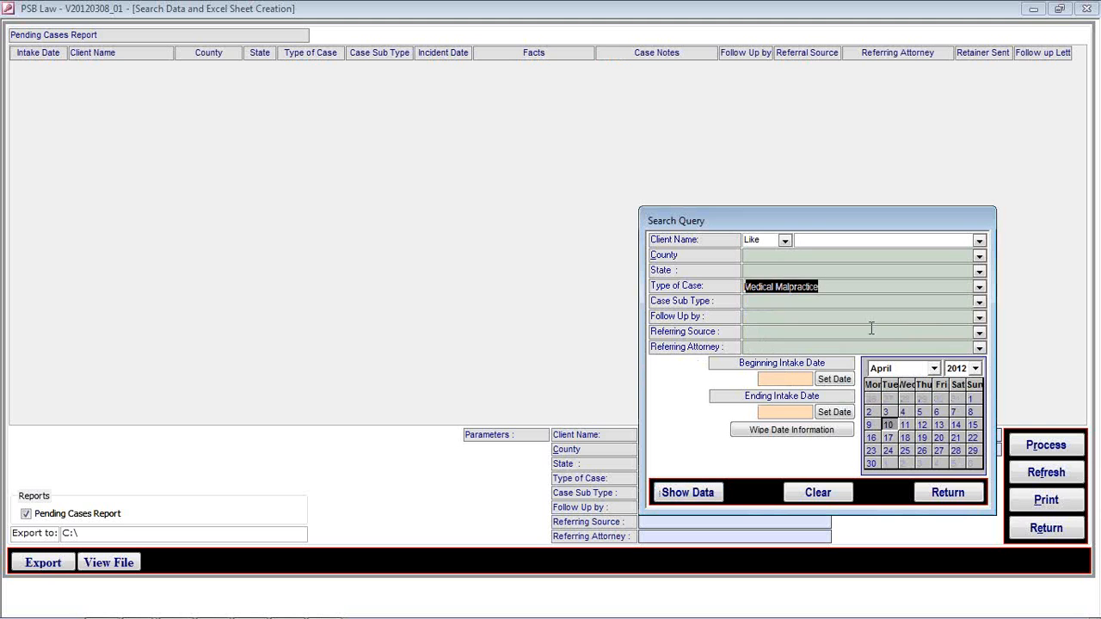
click(703, 491)
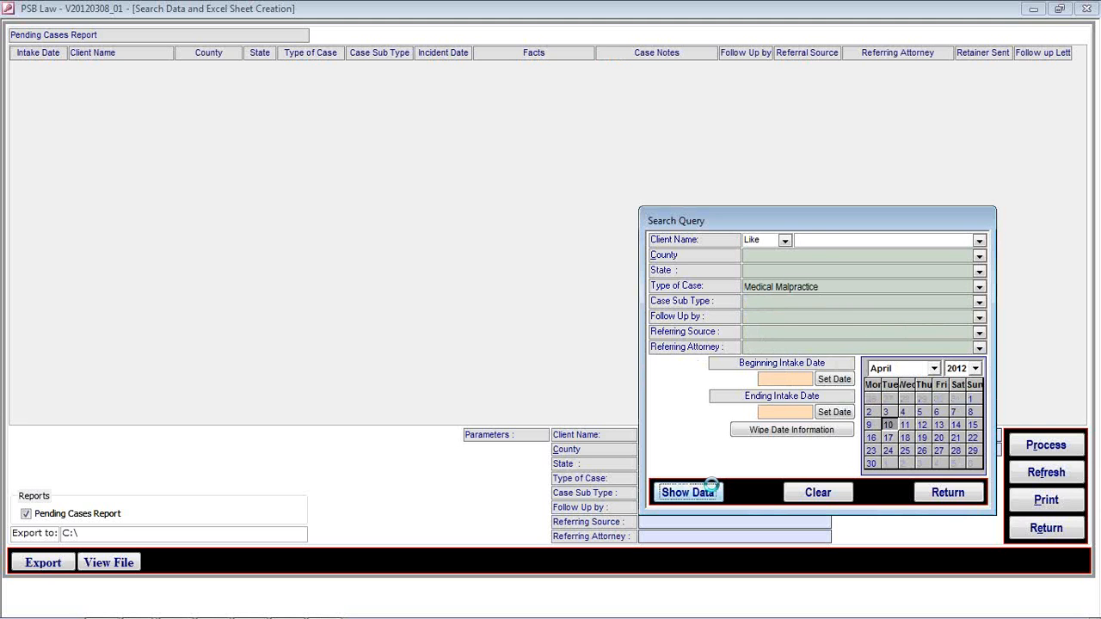
click(942, 493)
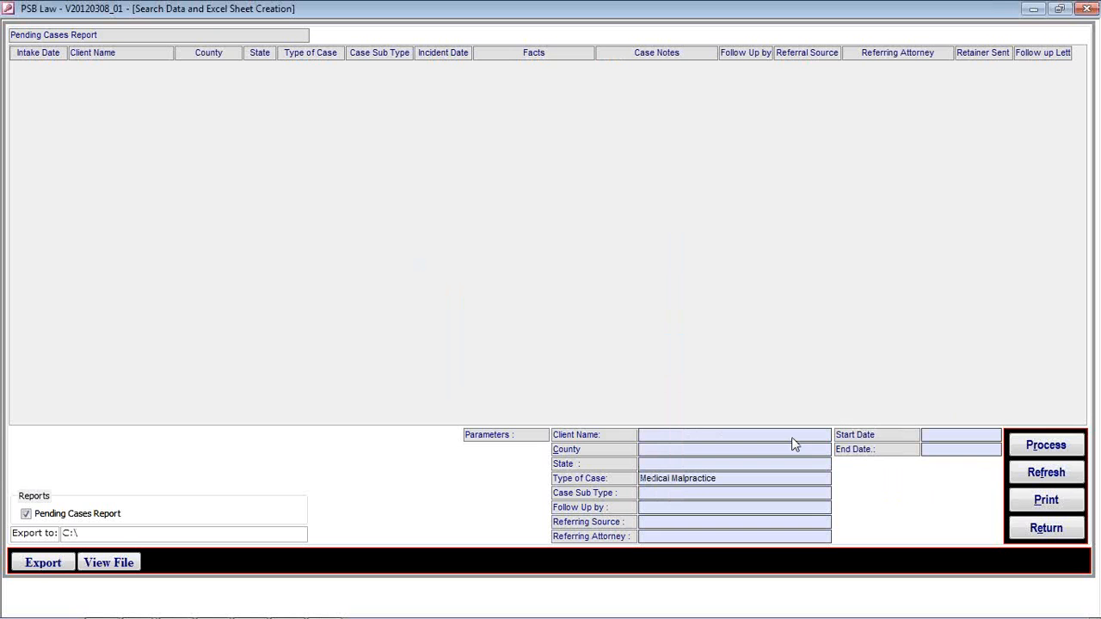
Refresh the Pending Cases Report to all cases, preview its printed version at 100% and close the preview.
click(1046, 475)
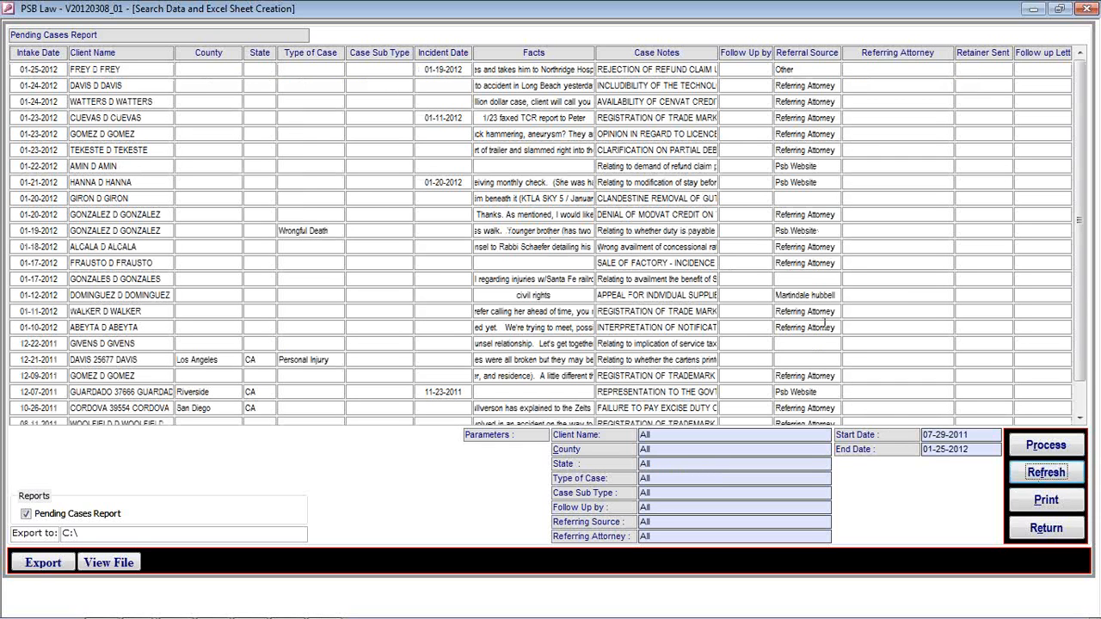
click(1046, 498)
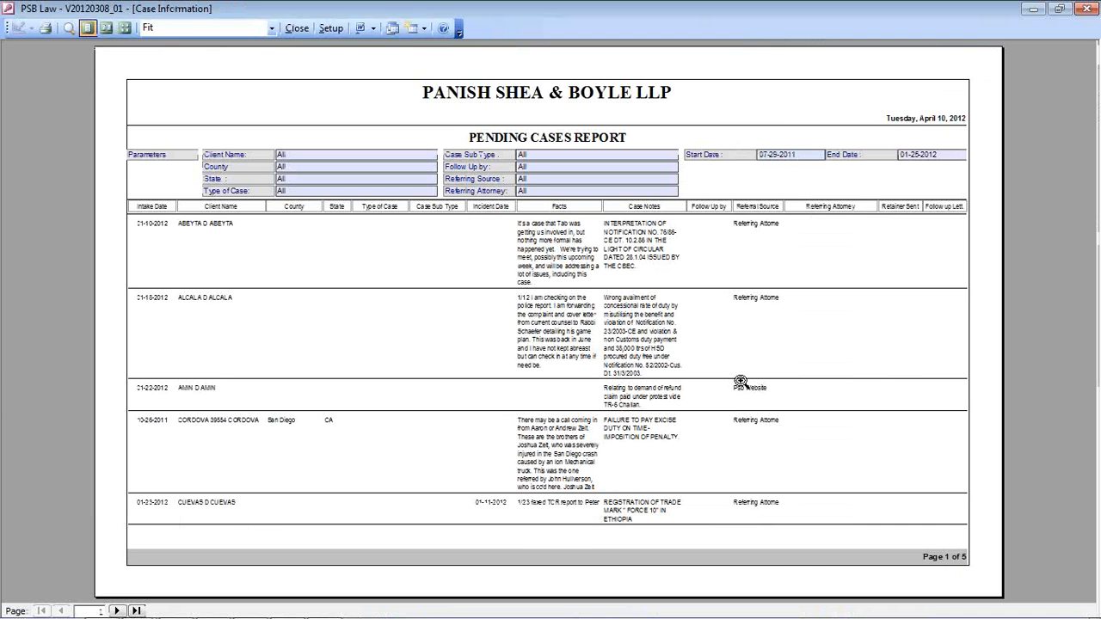
click(295, 52)
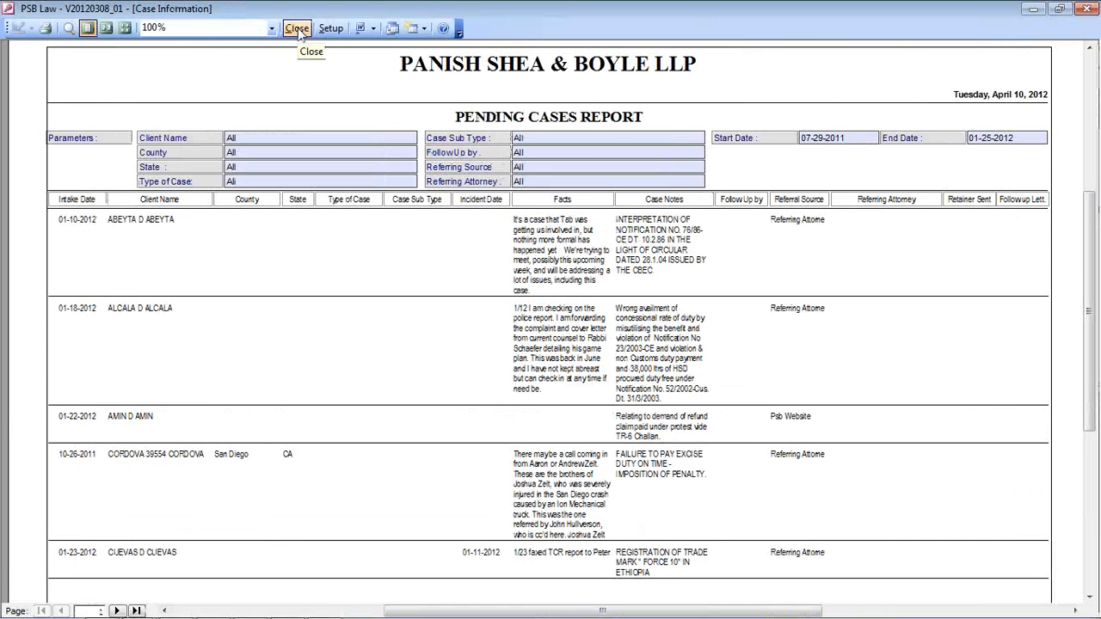
click(297, 28)
Export the Pending Cases Report to the Windows user's personal folder and switch to the DEMO folder in Windows Explorer.
click(56, 566)
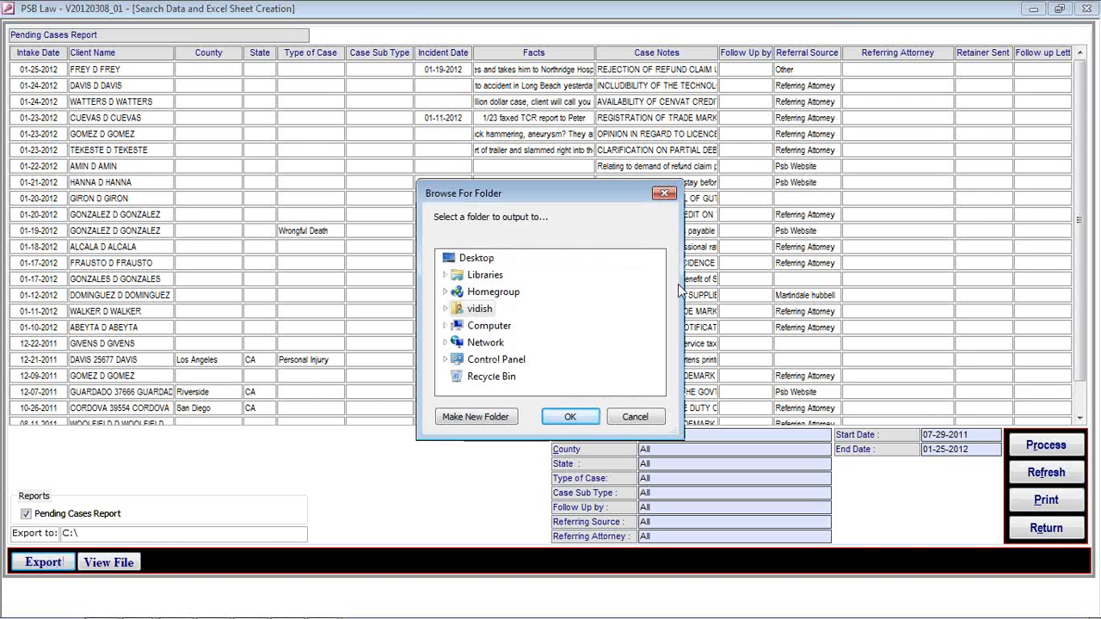
click(571, 417)
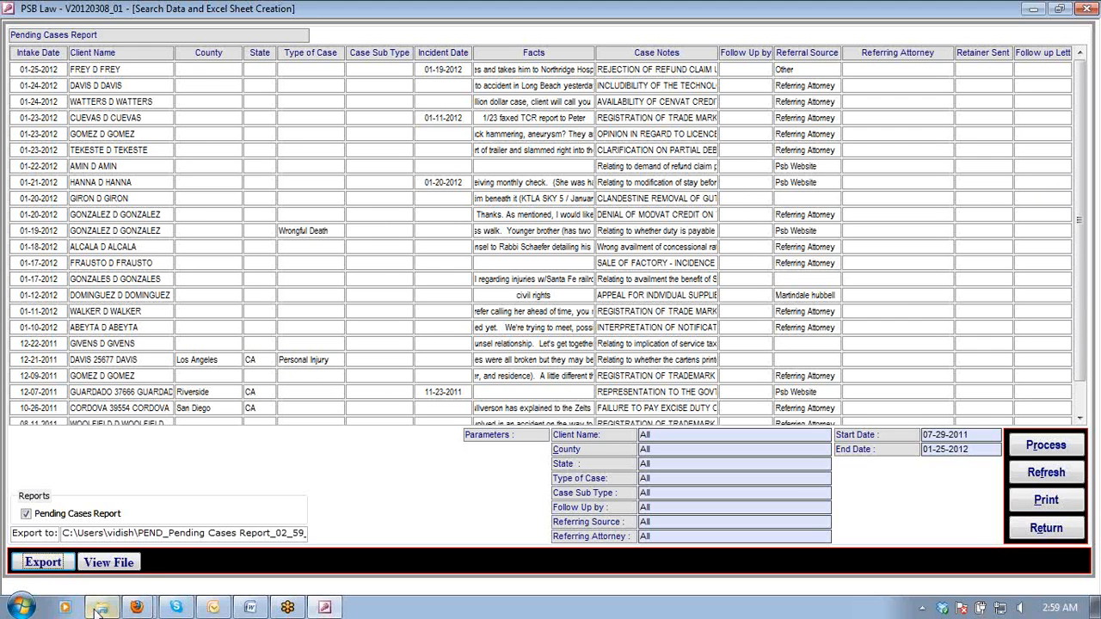
mouse_move(98, 611)
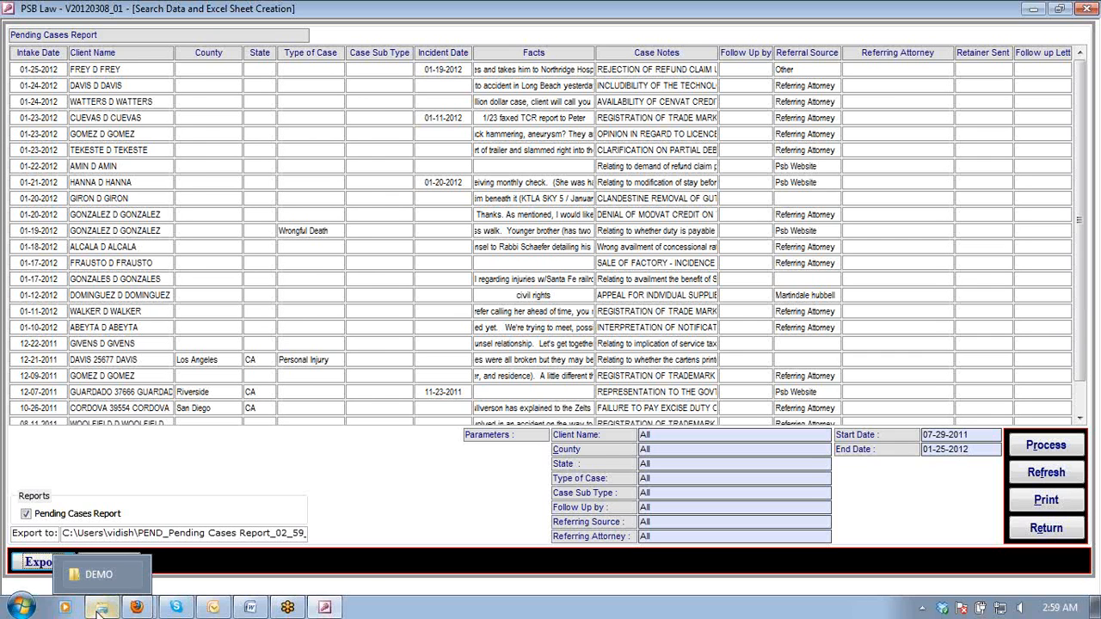
click(99, 608)
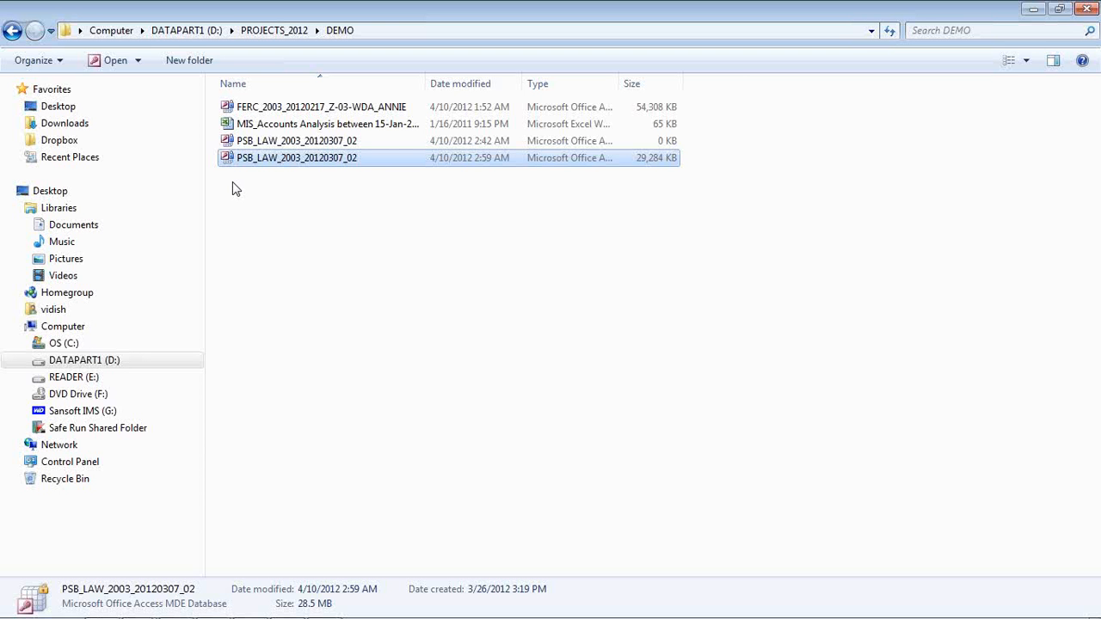
Browse to the DATAPART1 (D:) drive, switch back to the PSB Law database and close the Pending Cases Report.
click(72, 361)
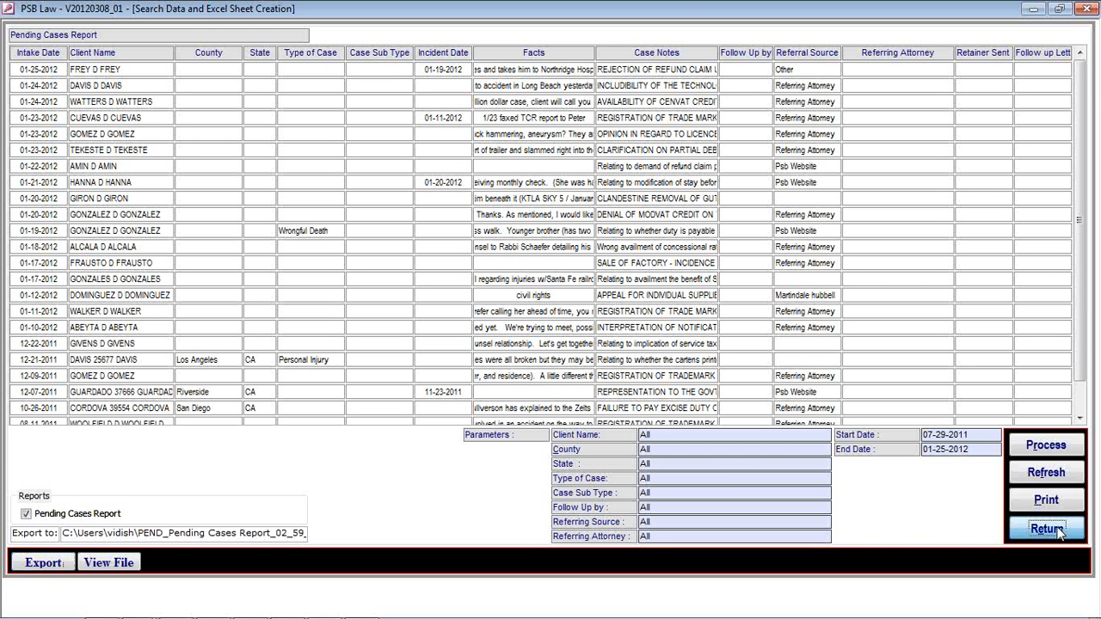
click(1047, 529)
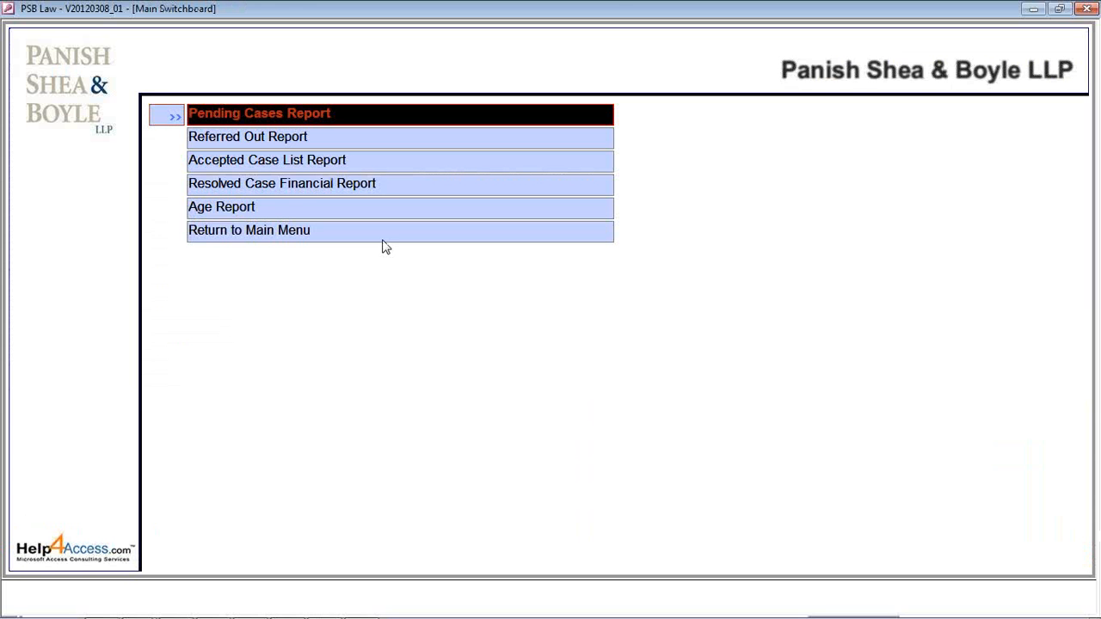
Open the Referred Out Report, look at its search query options and return to the list of reports.
click(293, 147)
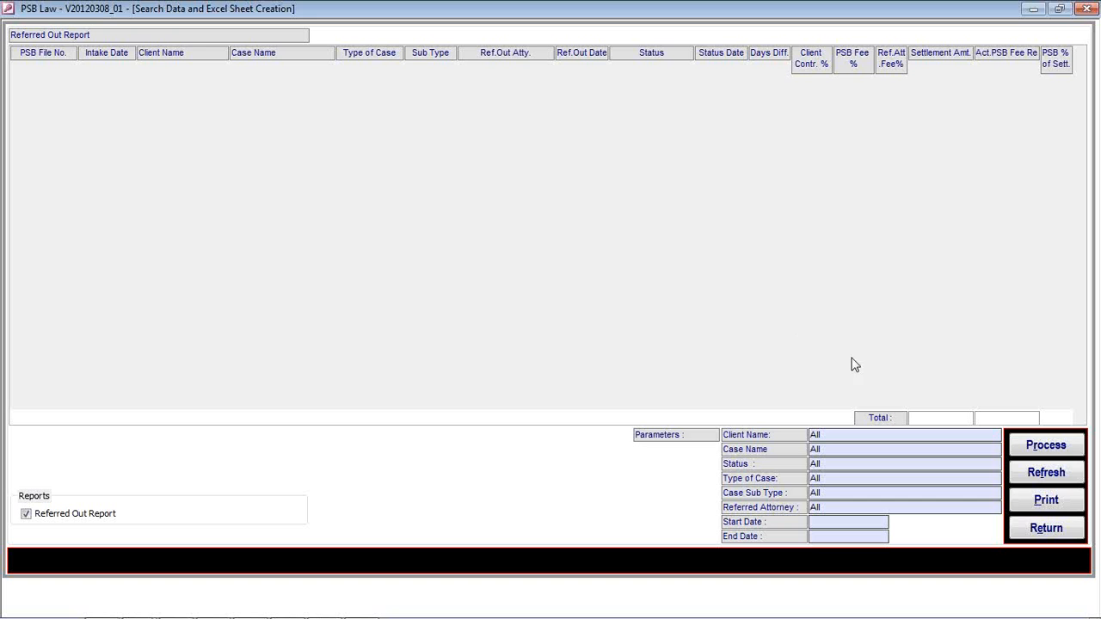
click(1046, 456)
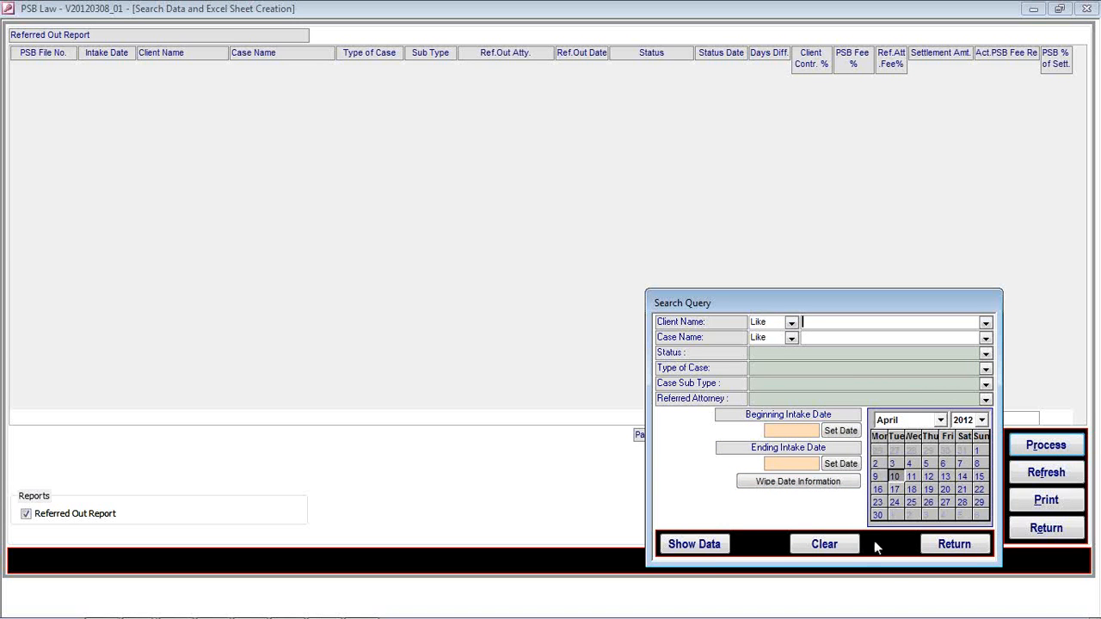
click(951, 545)
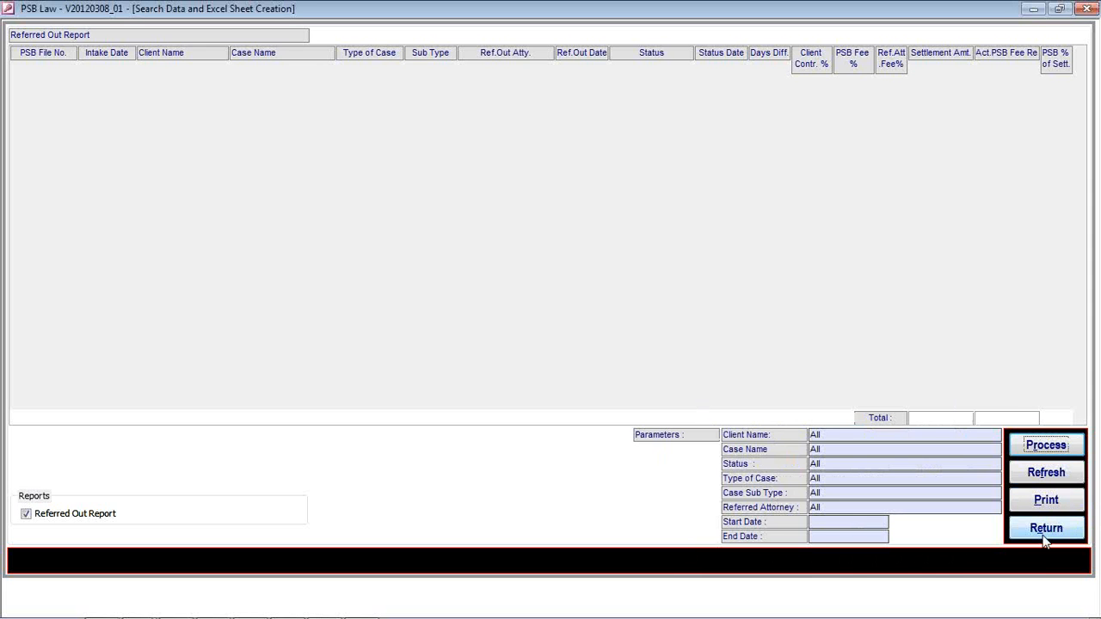
click(1042, 530)
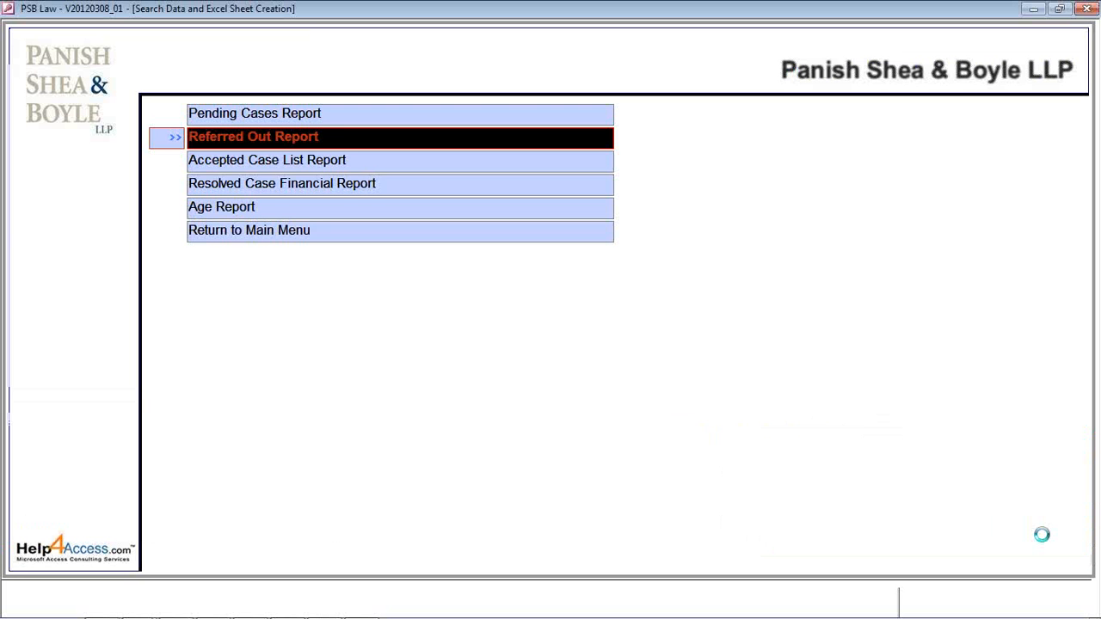
Open the Accepted Case List Report and query the accepted cases for the Gold team.
click(229, 170)
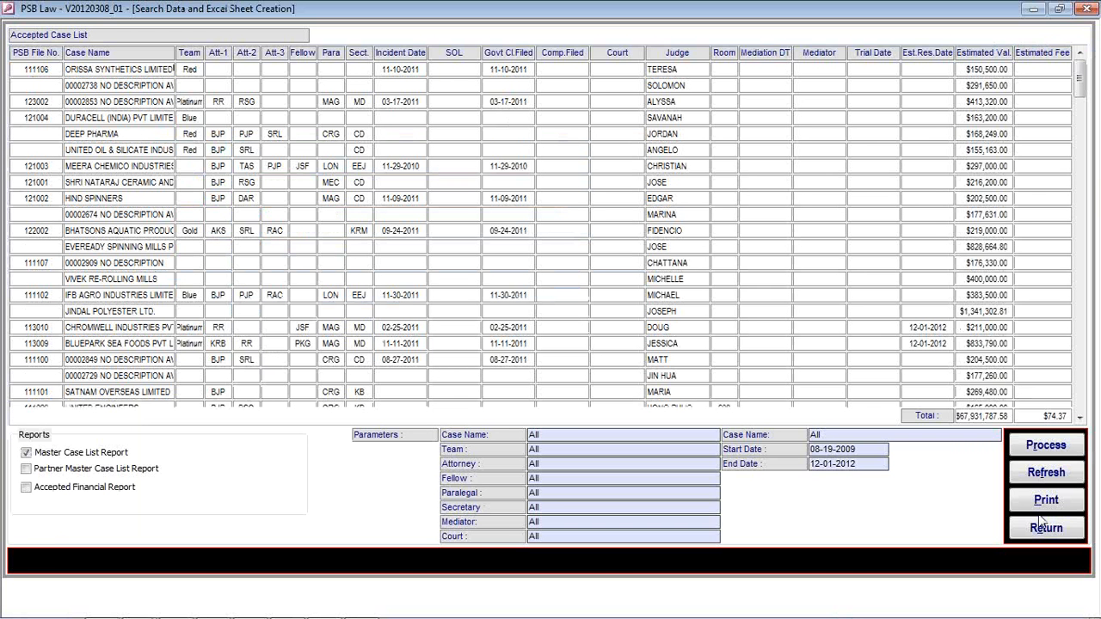
click(1058, 445)
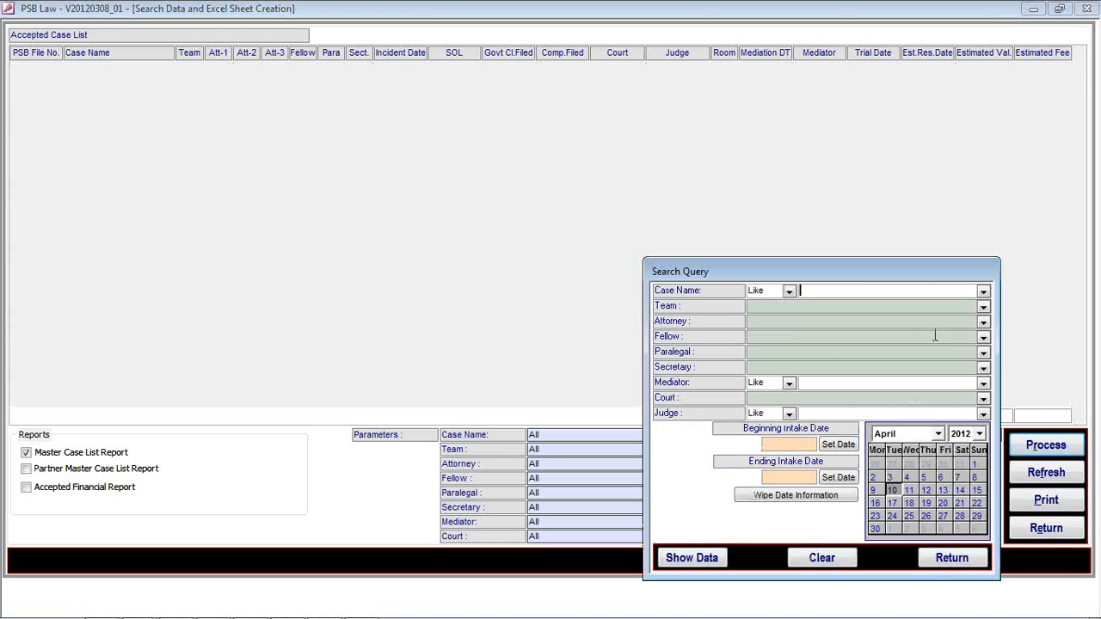
click(983, 307)
click(879, 336)
click(702, 560)
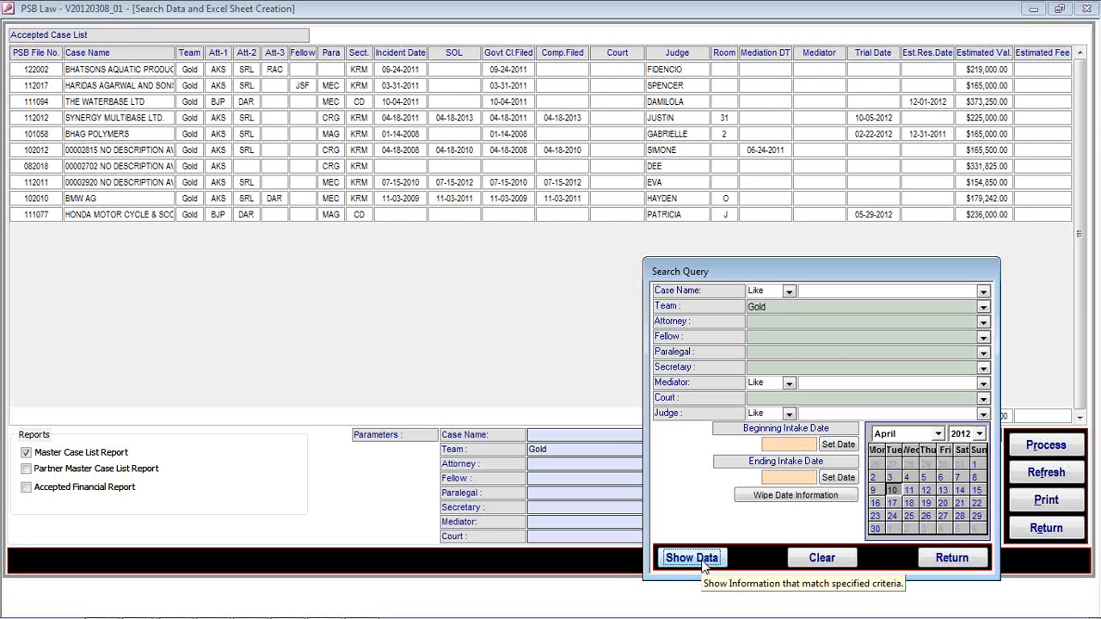
Close the search query, then preview the printed Master Case List Report for the Gold team and close the preview.
click(947, 565)
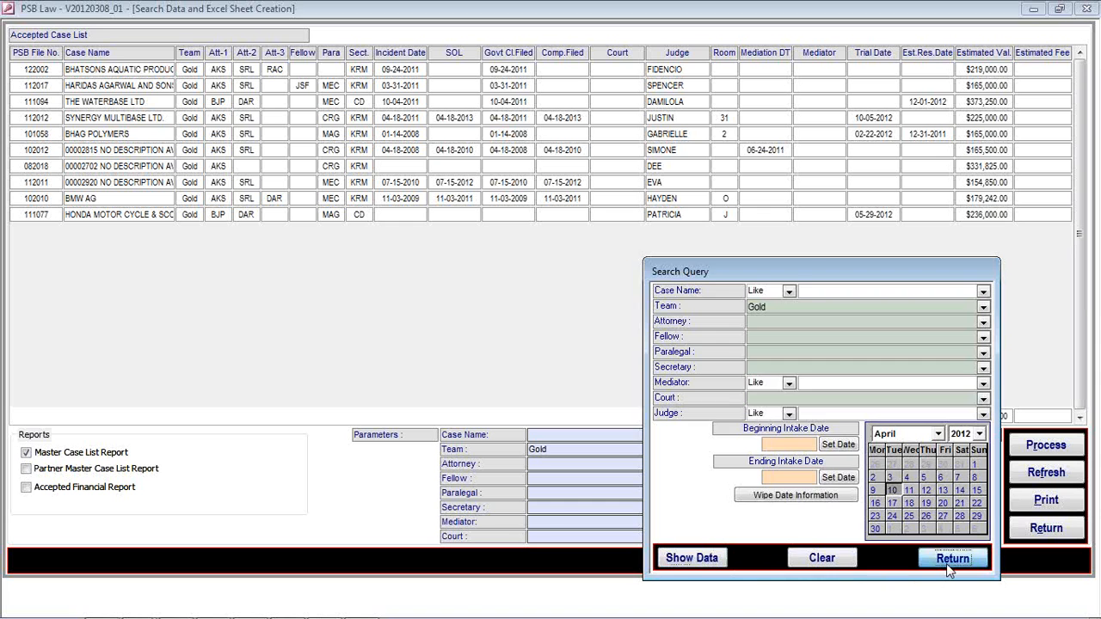
click(946, 564)
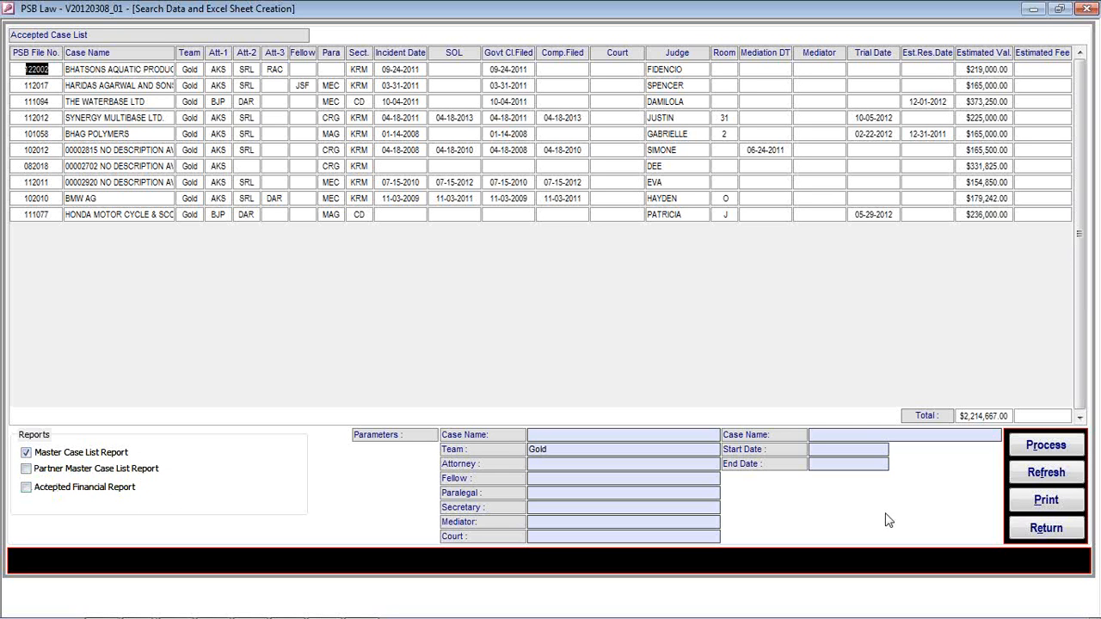
click(1046, 501)
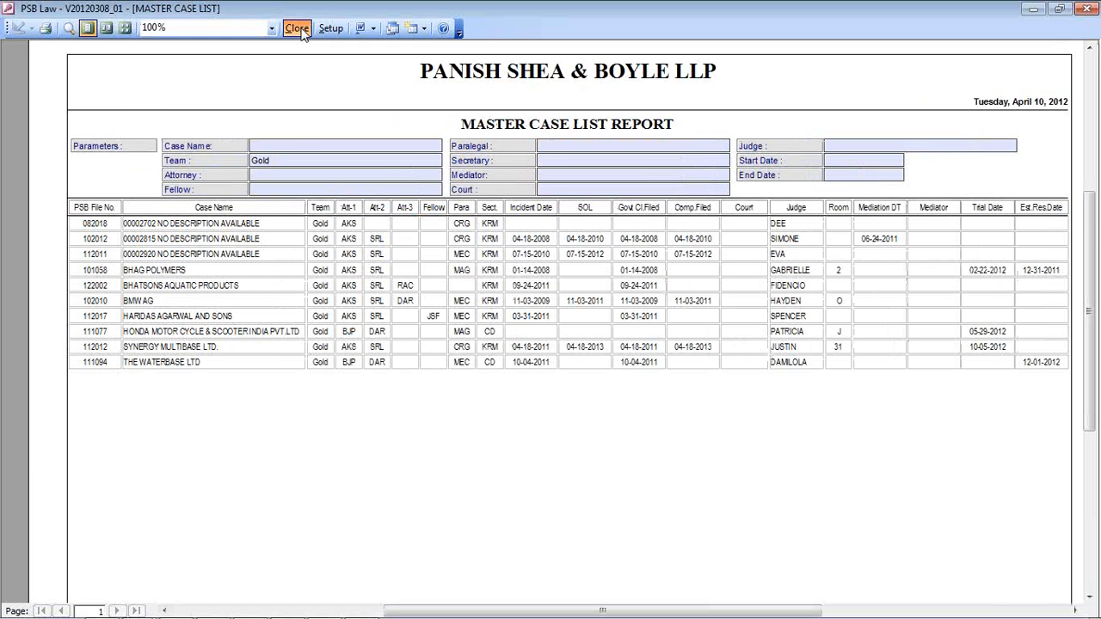
click(296, 28)
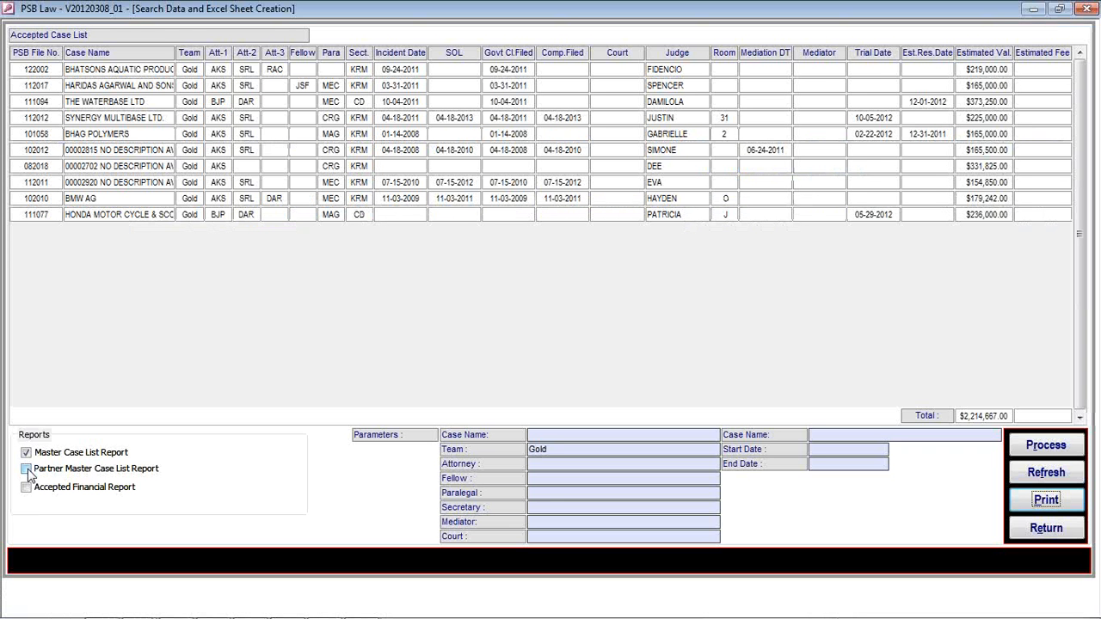
Select the Partner Master Case List Report, switch to the Accepted Financial Report option and return to the list of reports.
click(28, 471)
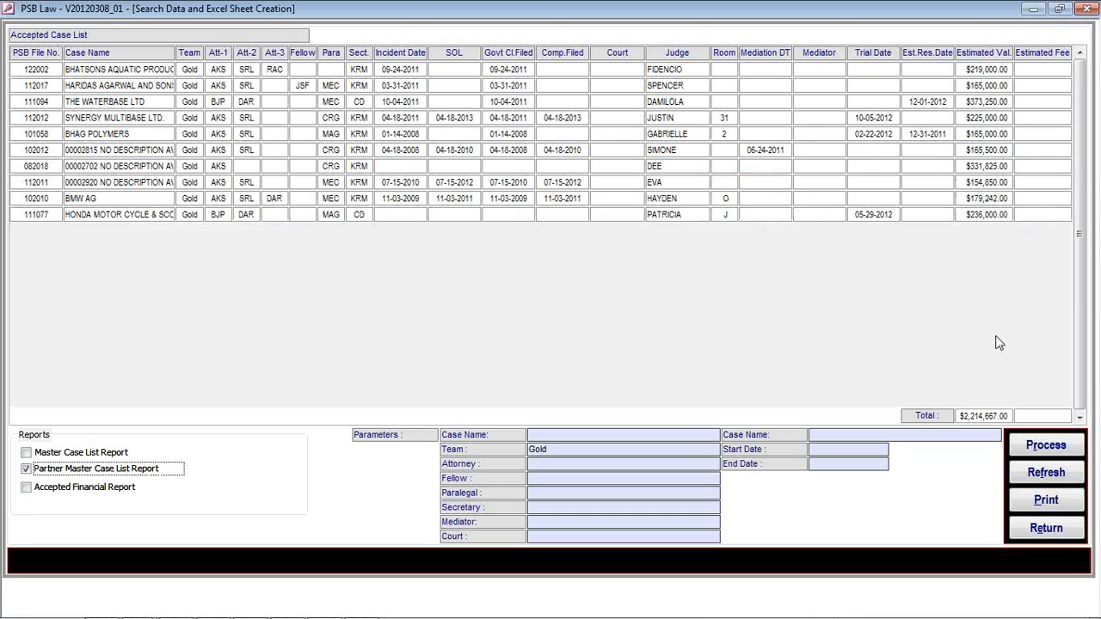
click(1046, 444)
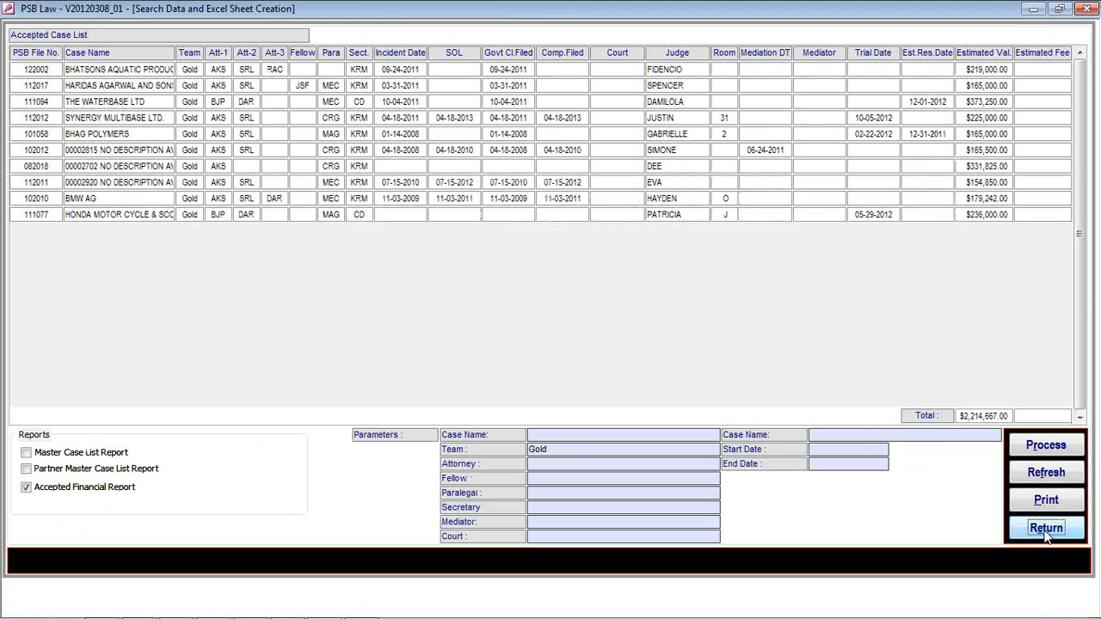
click(1047, 533)
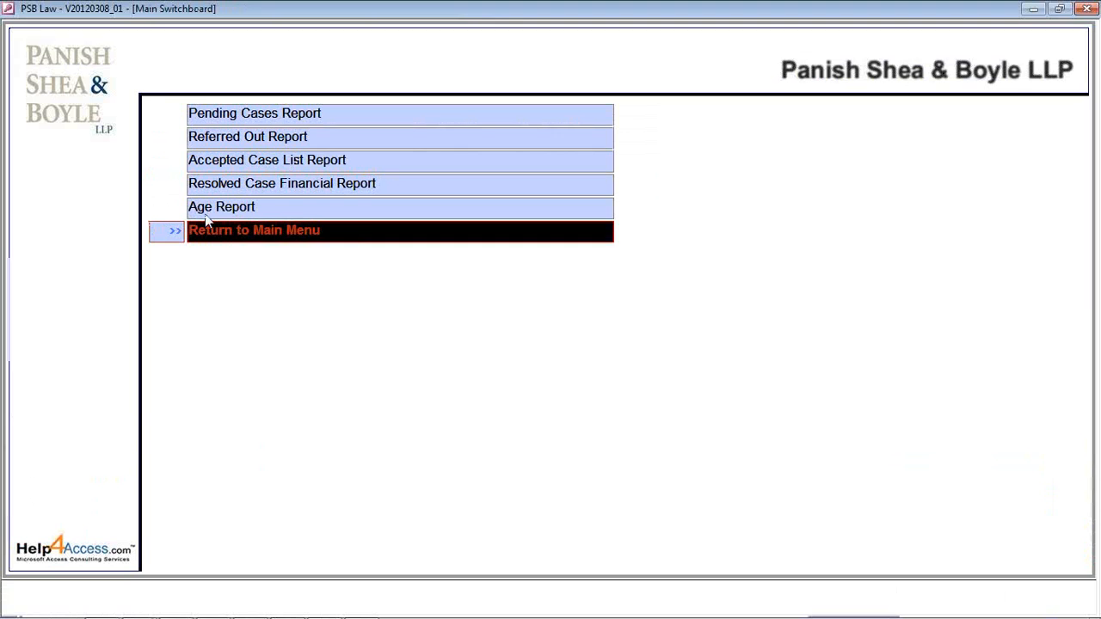
Open the Resolved Case Financial Report, look at its search query options and return to the list of reports.
click(245, 194)
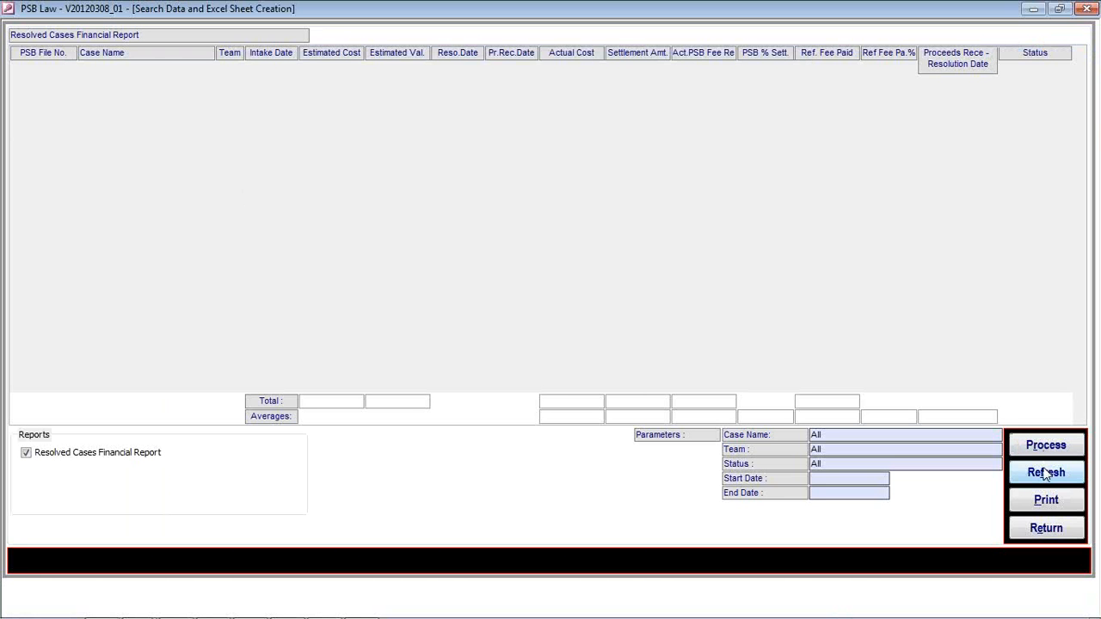
click(1047, 470)
click(1045, 445)
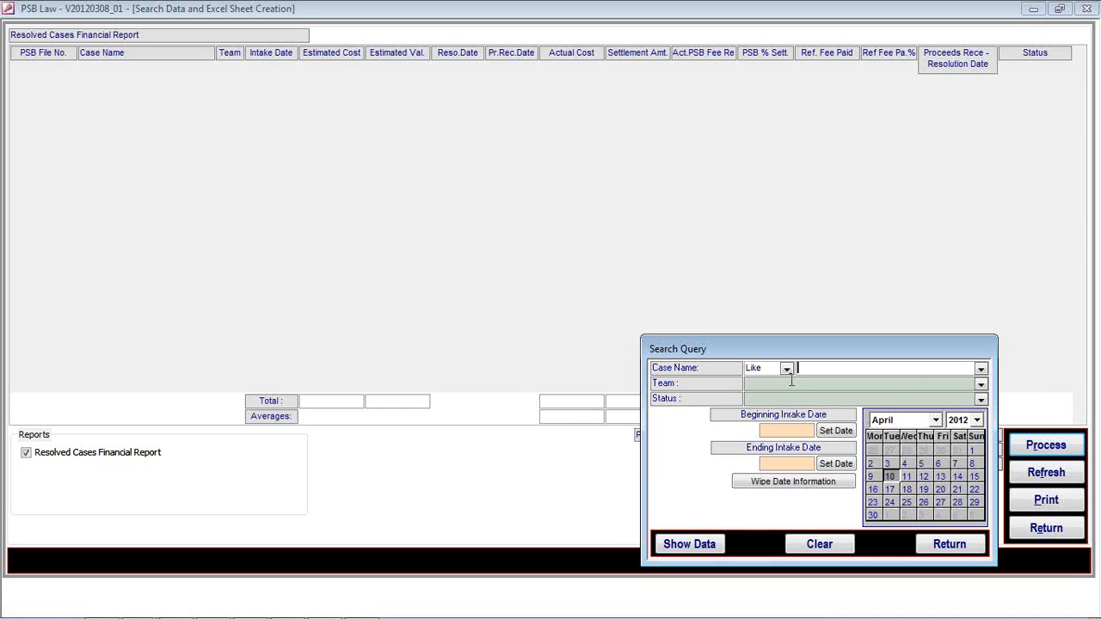
click(1028, 531)
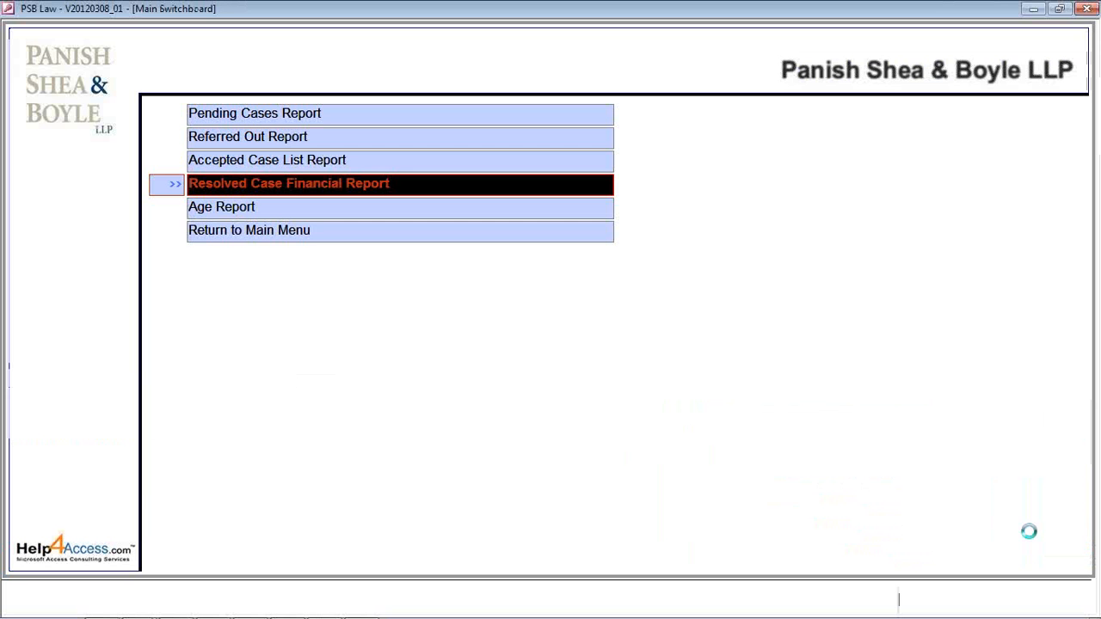
Open the Age Report and query the case aging data for the Gold team.
click(263, 213)
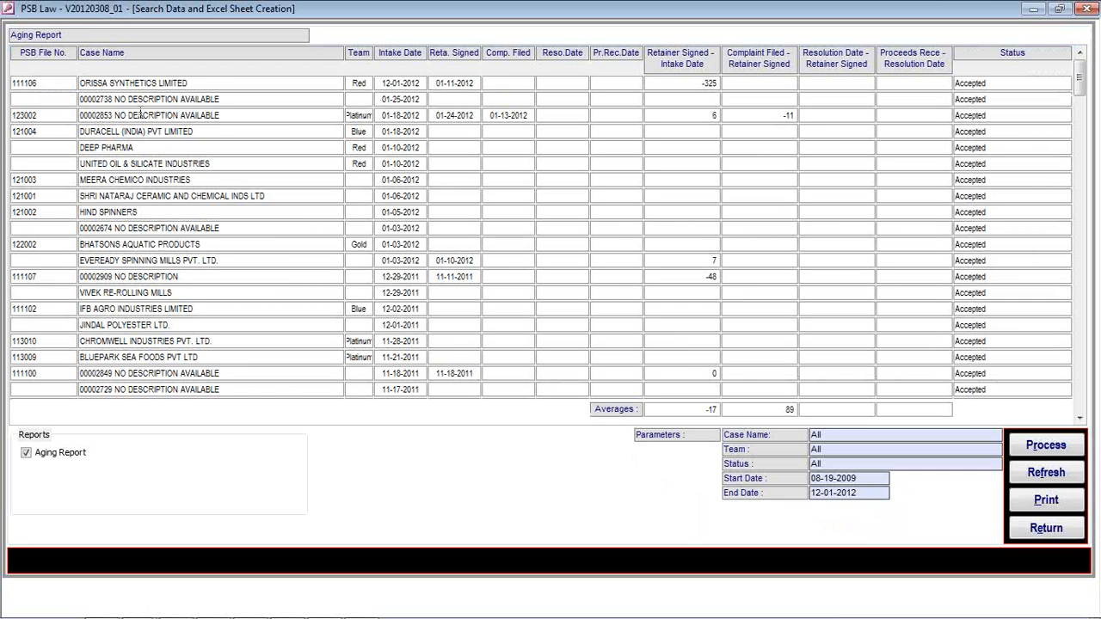
click(1046, 452)
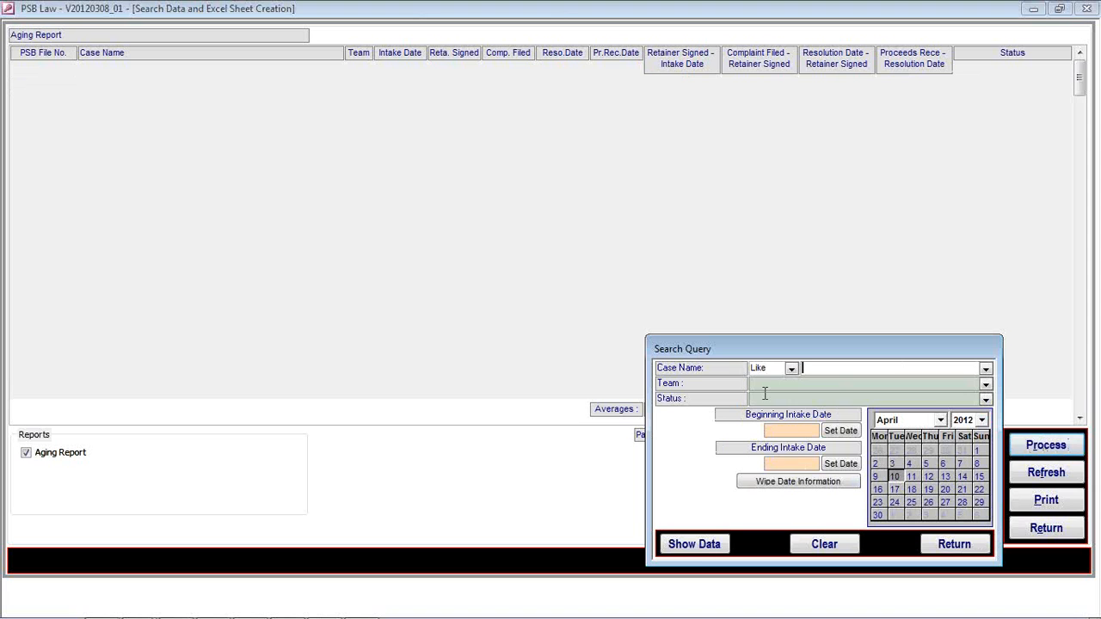
key(Tab)
click(698, 548)
click(701, 548)
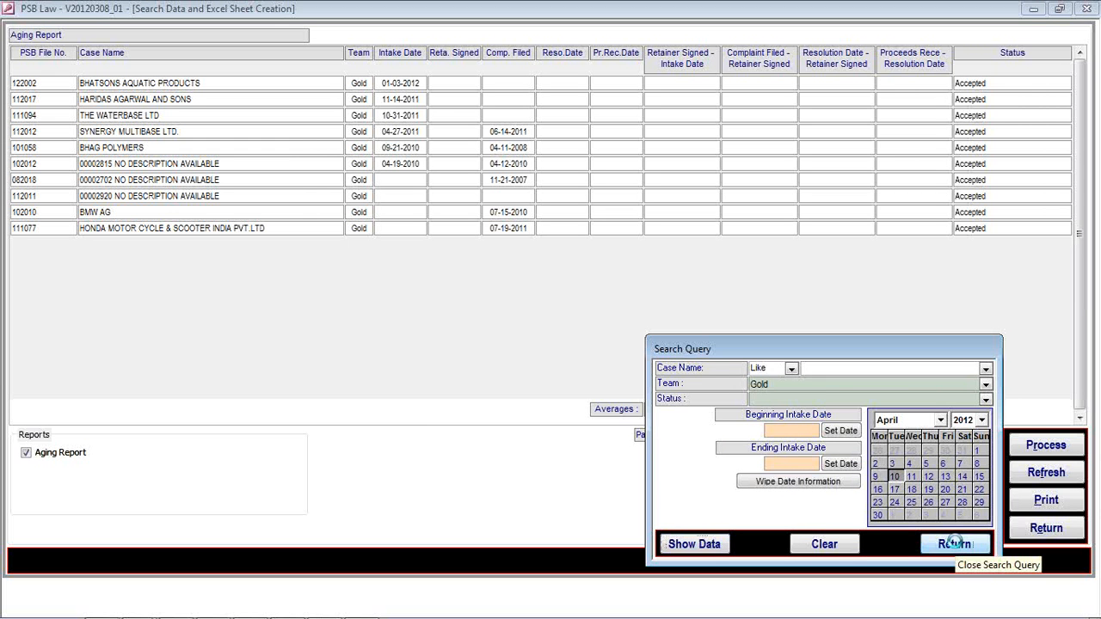
Close the search query, then preview the printed Aging Report at 100% and close the preview.
click(955, 545)
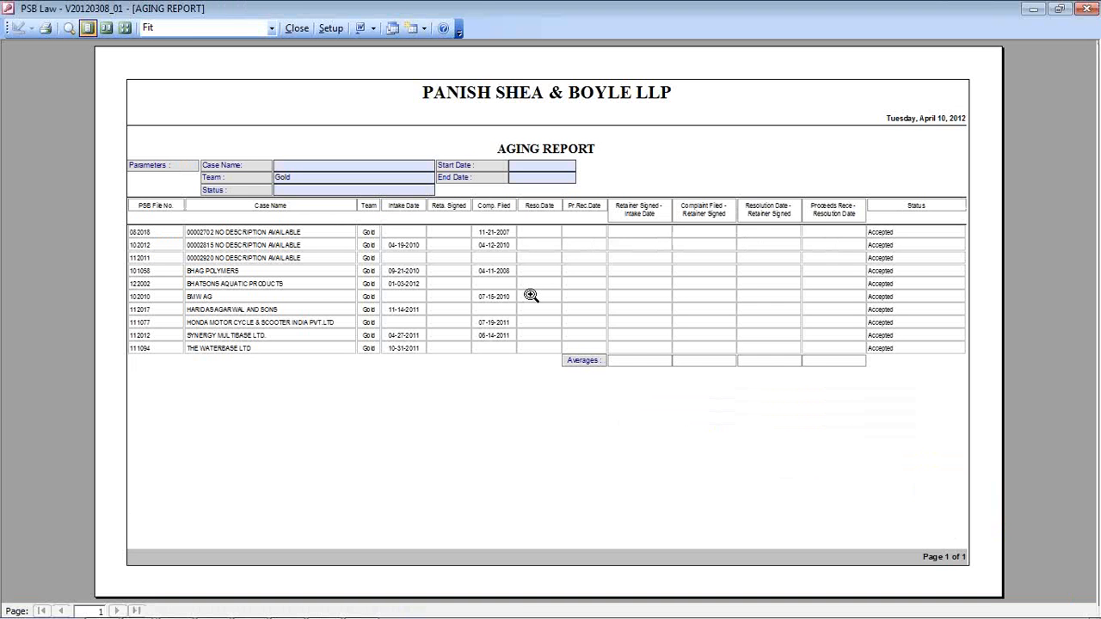
click(531, 295)
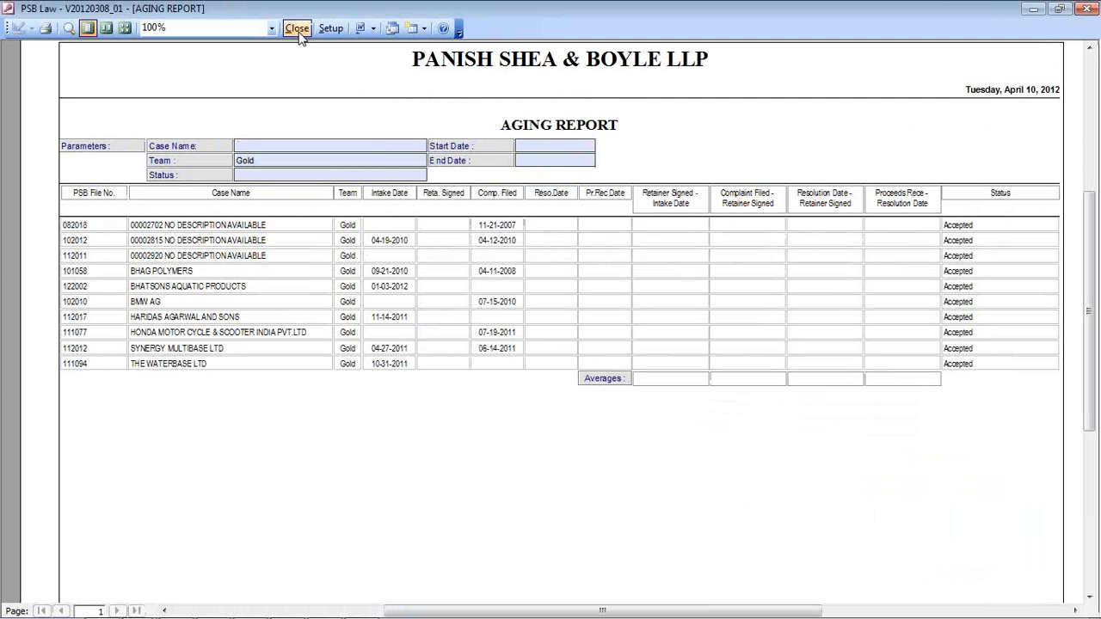
click(297, 29)
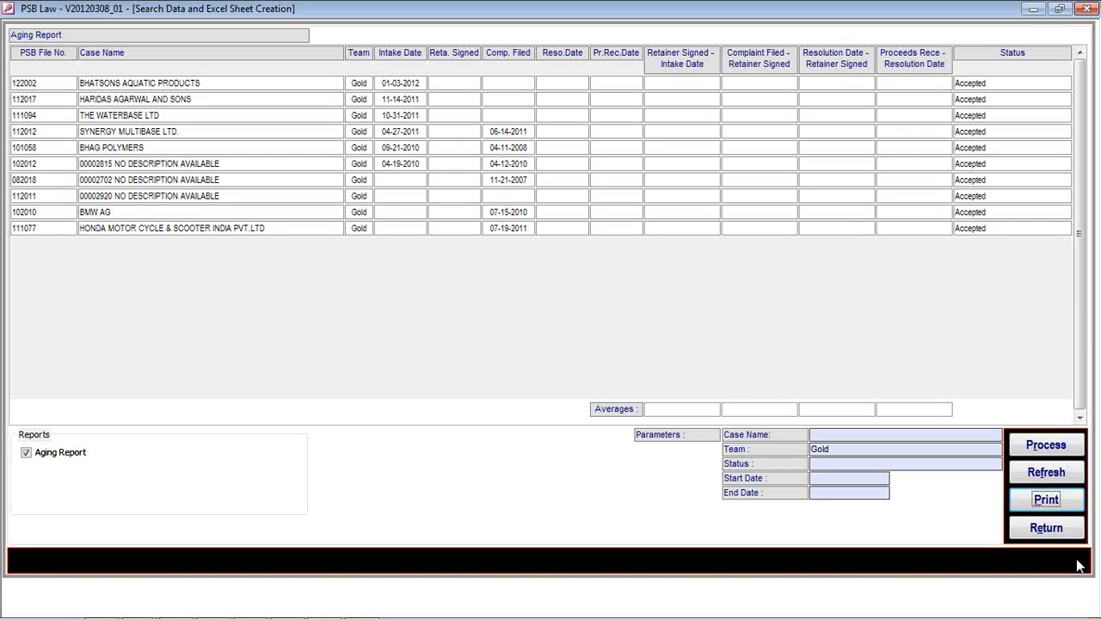
Leave the Aging Report, return to the main menu and open the Case Information list.
click(1049, 529)
click(263, 234)
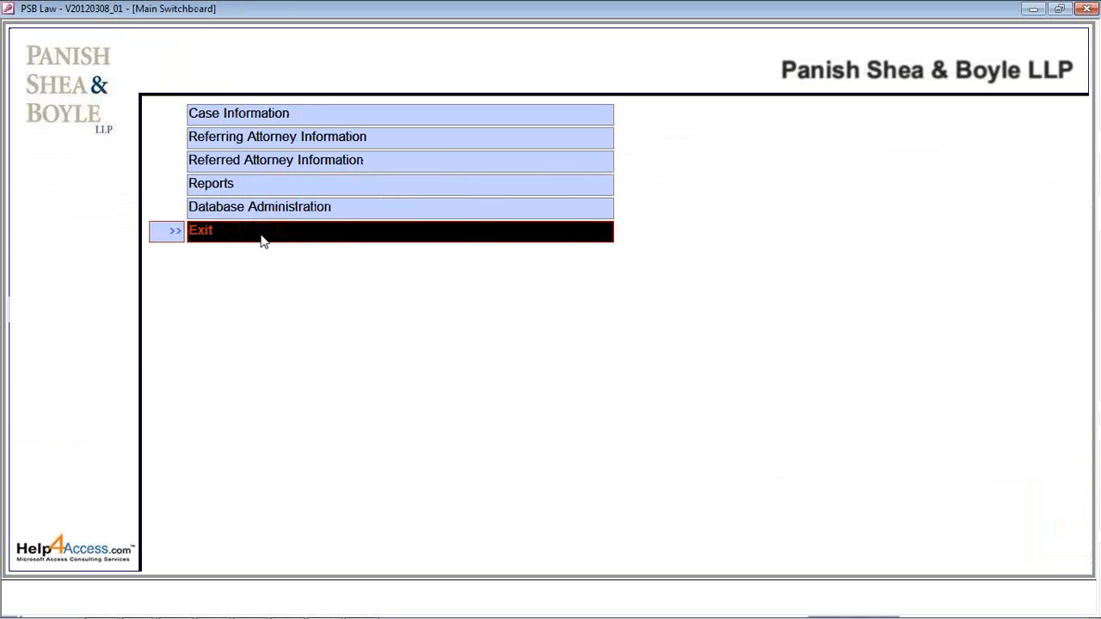
click(296, 121)
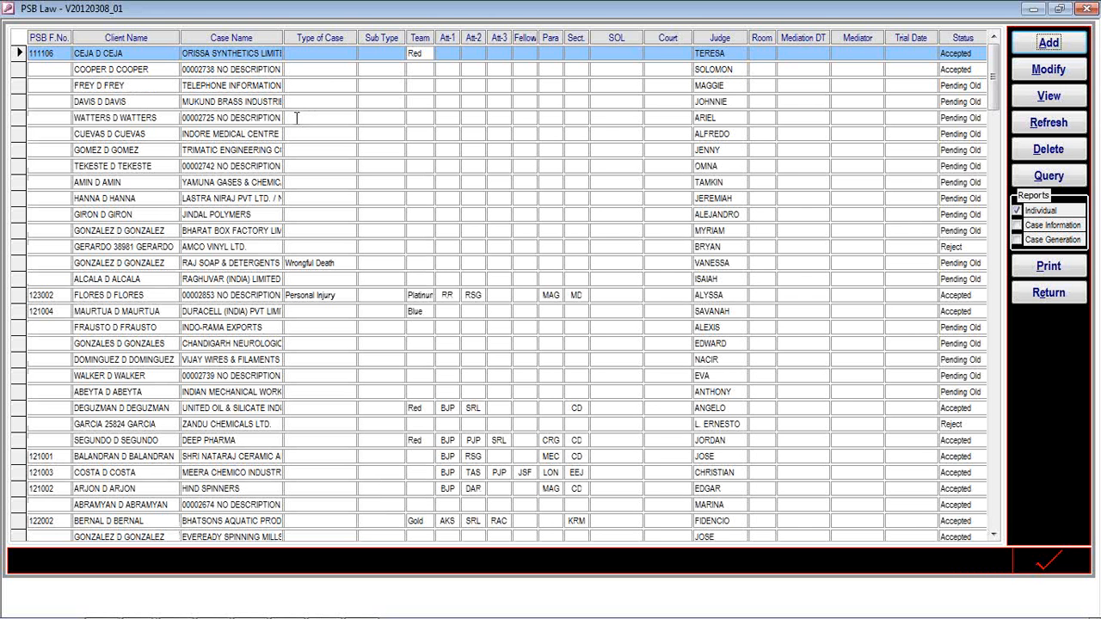
Open the eighth case in the list for modification, clear the client's first name, undo the deletion and close the record.
click(301, 166)
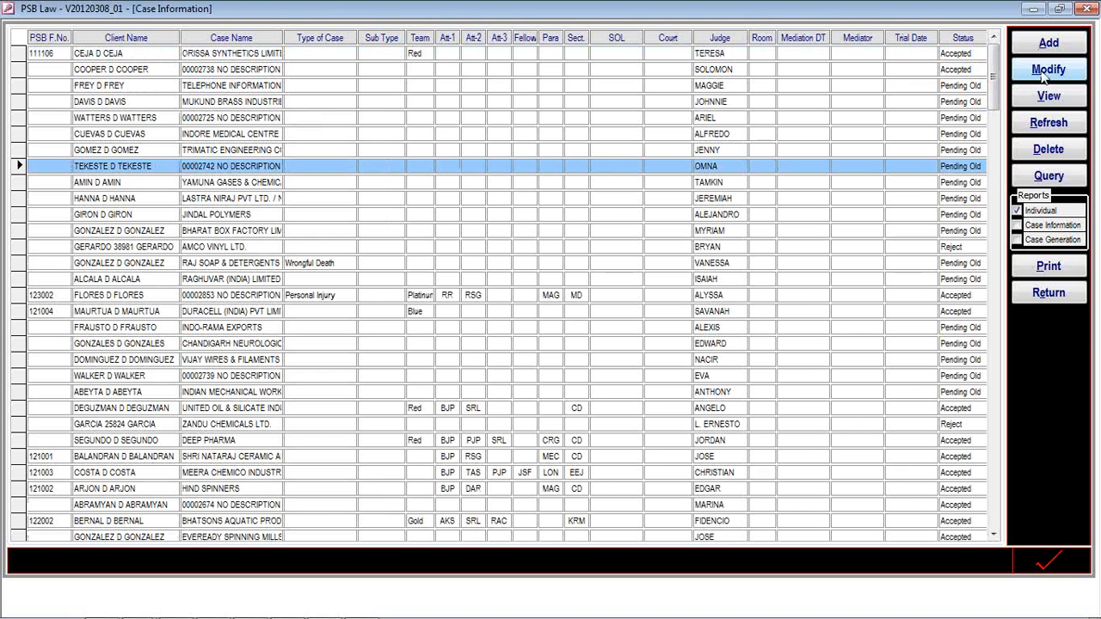
click(1048, 71)
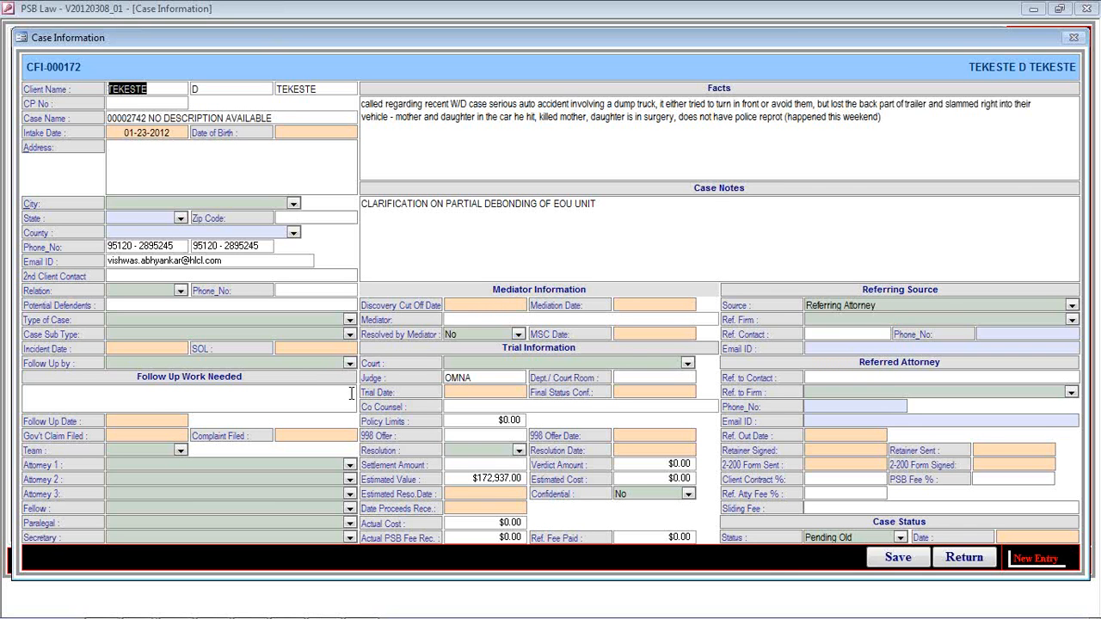
key(Delete)
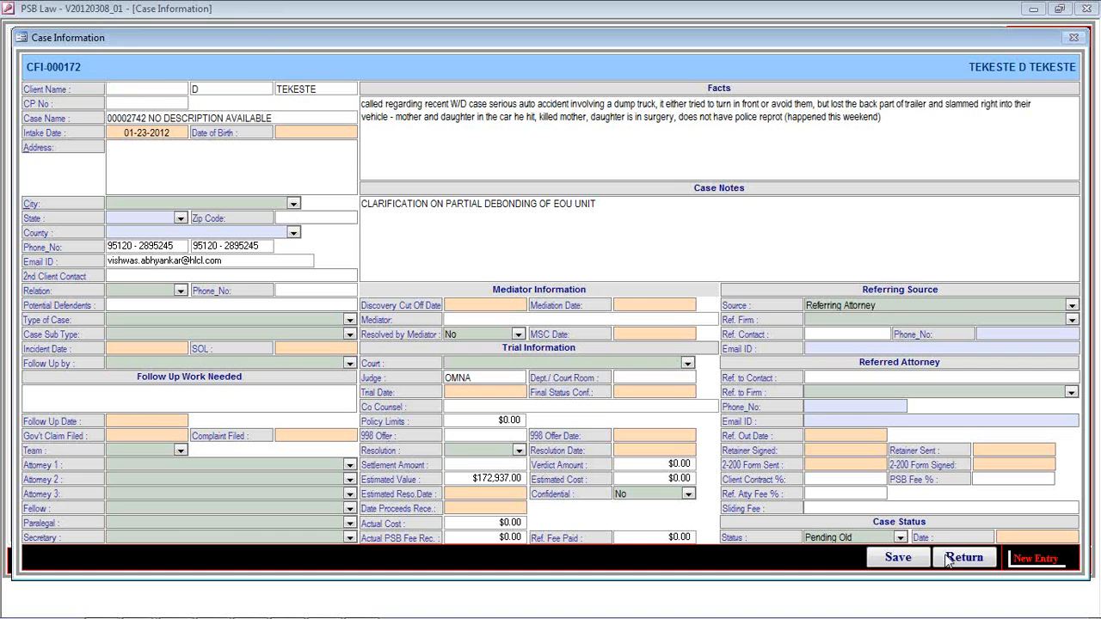
key(ctrl+z)
click(948, 559)
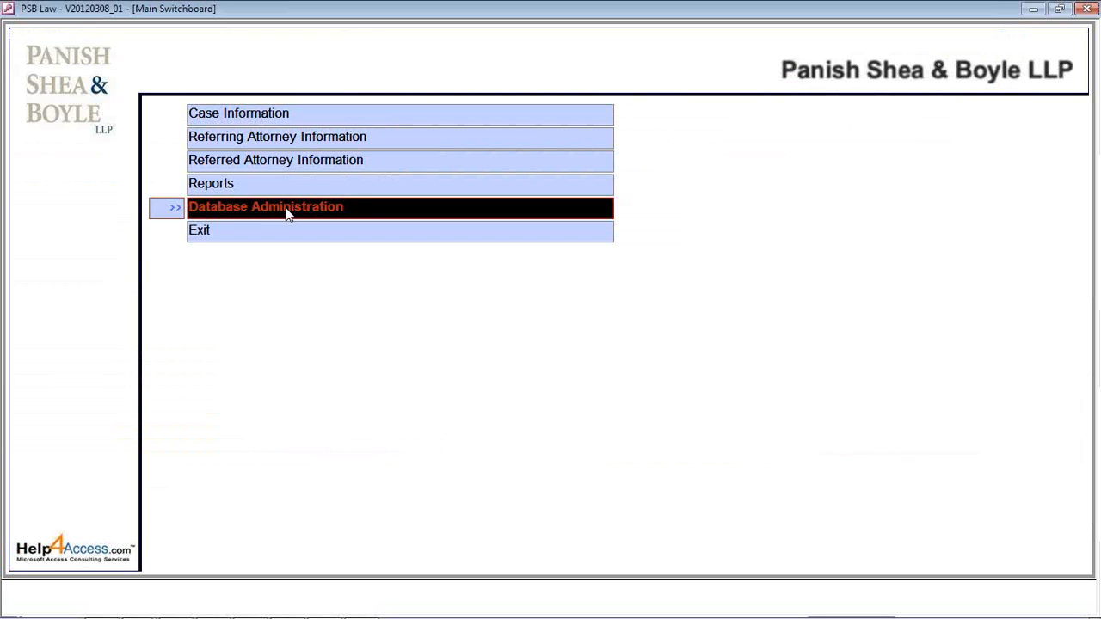
Open the Court Information list in Database Administration, view the LASC - Hill St. record's modification form and close that form.
click(289, 214)
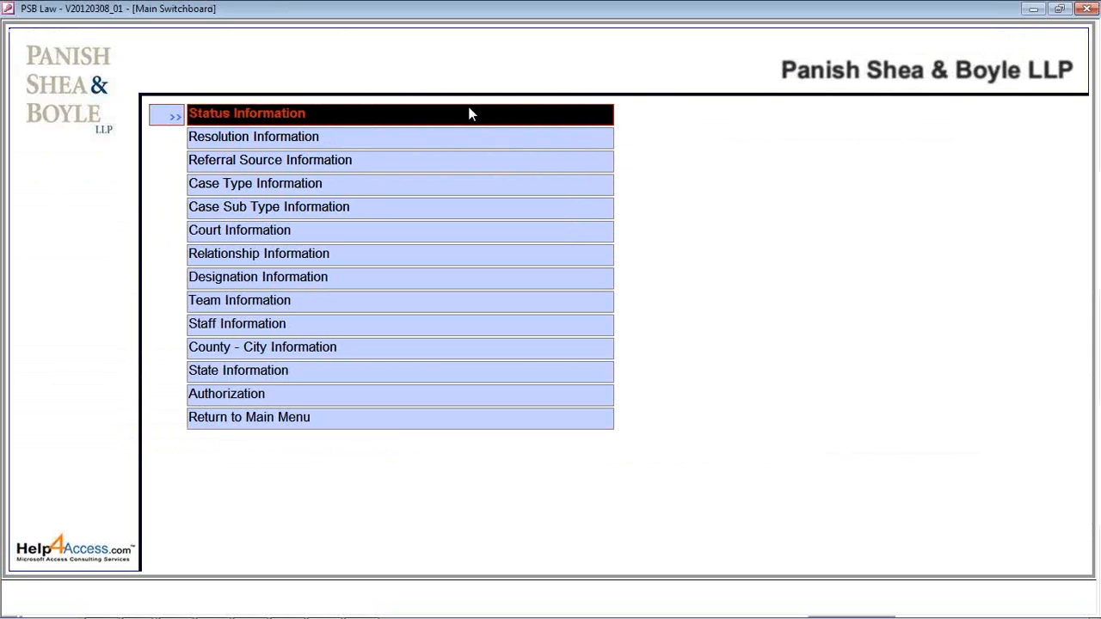
click(298, 230)
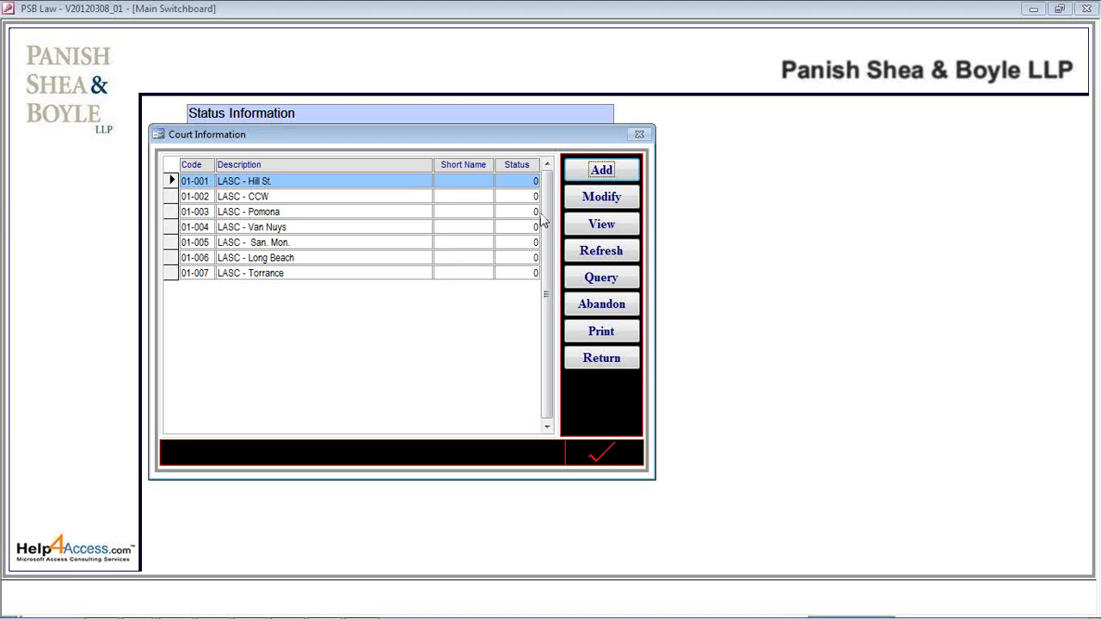
click(597, 199)
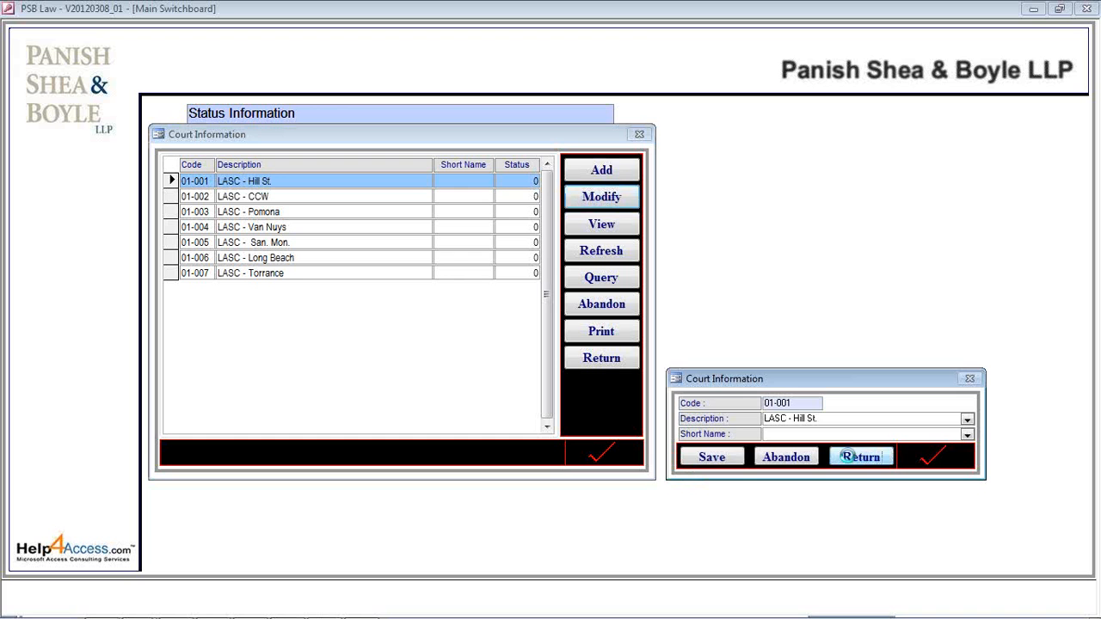
click(845, 457)
View the court search query form, close it and leave the Court Information list.
click(602, 278)
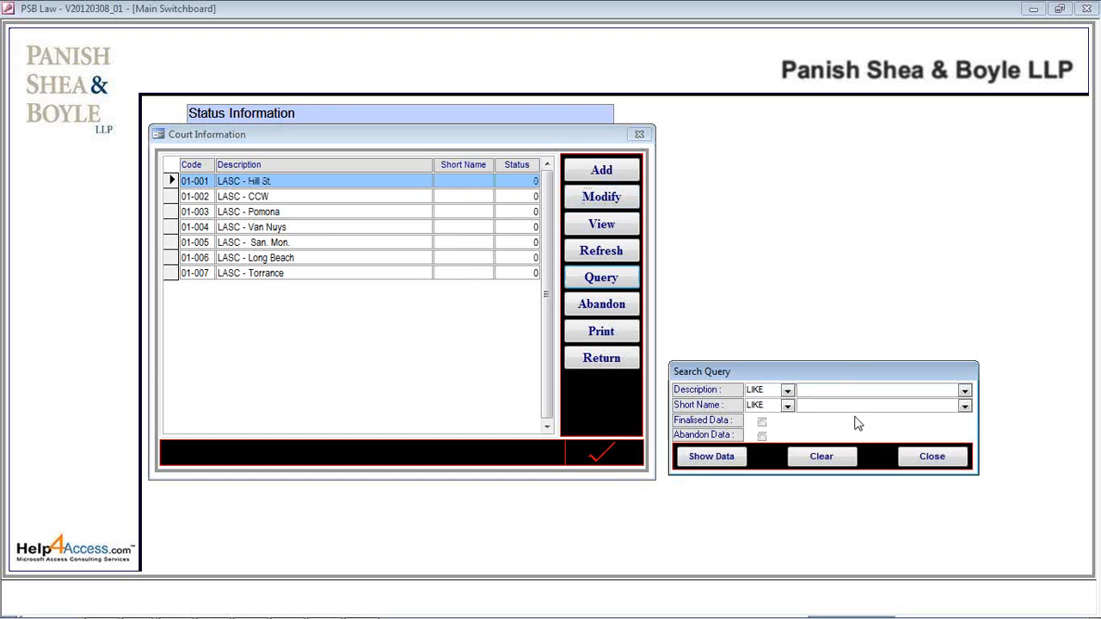
click(929, 456)
click(586, 367)
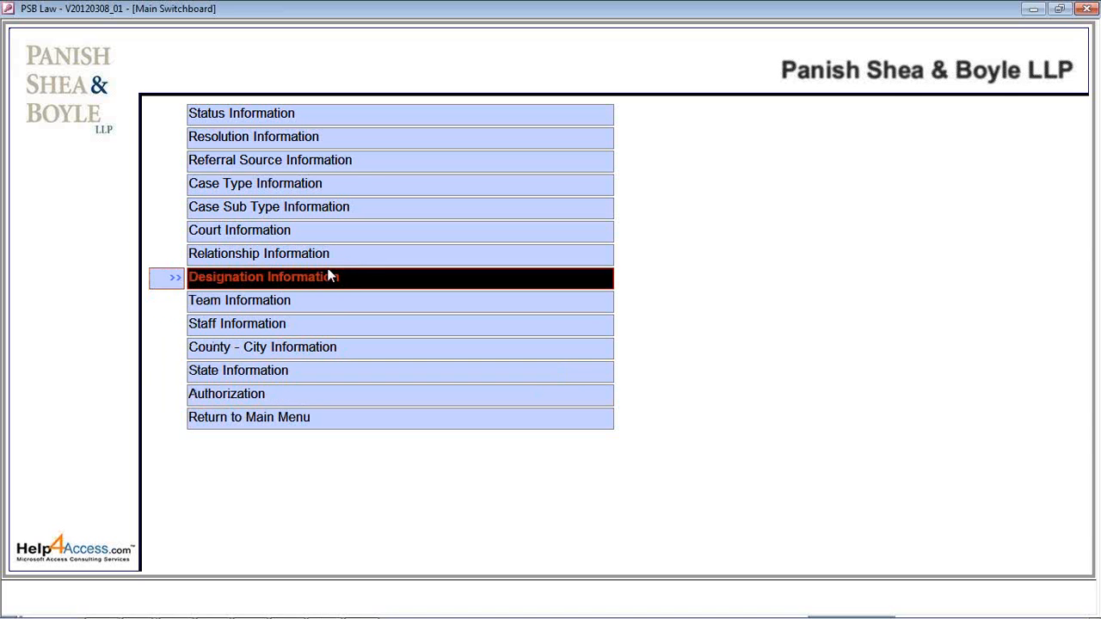
Open the Authorization roles list, examine the ADMIN role's permissions for all forms and reports, and close the role.
click(320, 405)
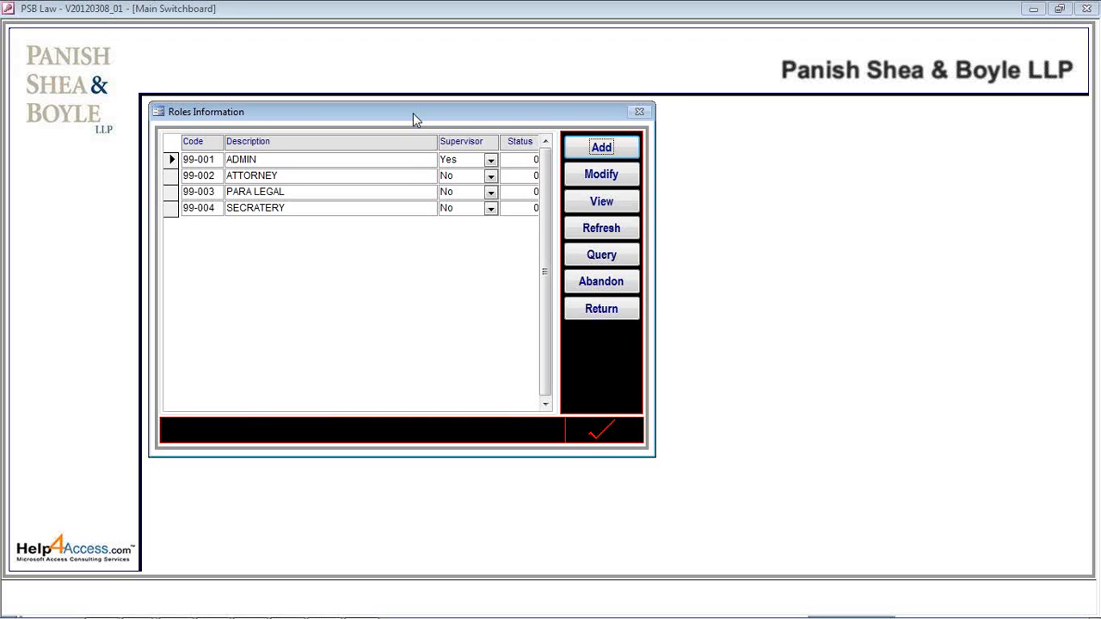
drag(412, 112, 673, 150)
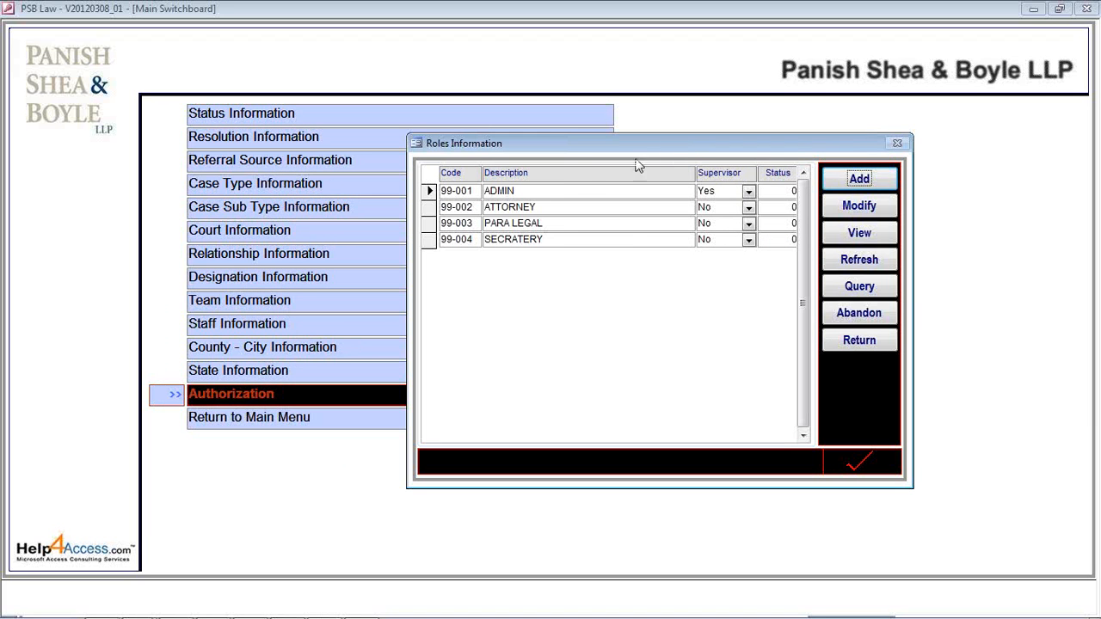
click(560, 190)
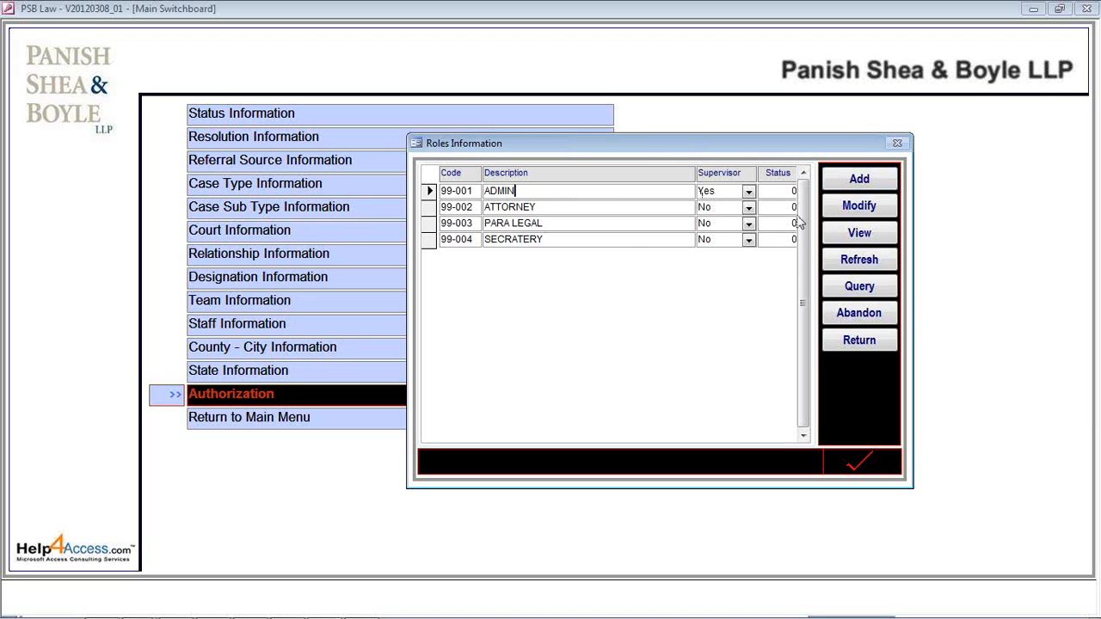
click(865, 215)
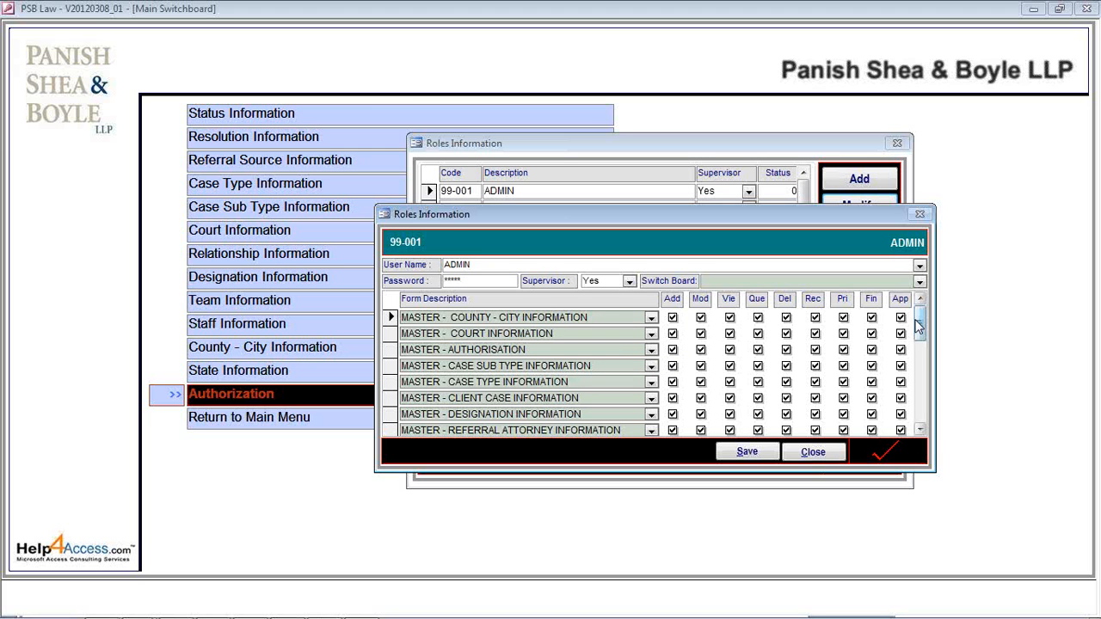
drag(919, 323, 921, 404)
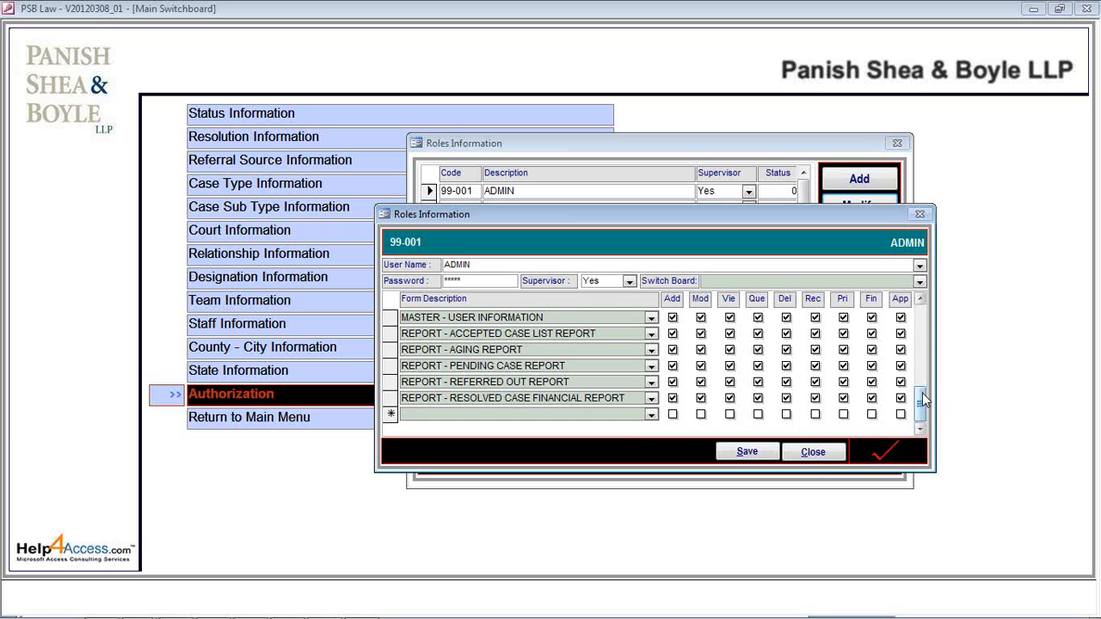
drag(923, 393, 932, 315)
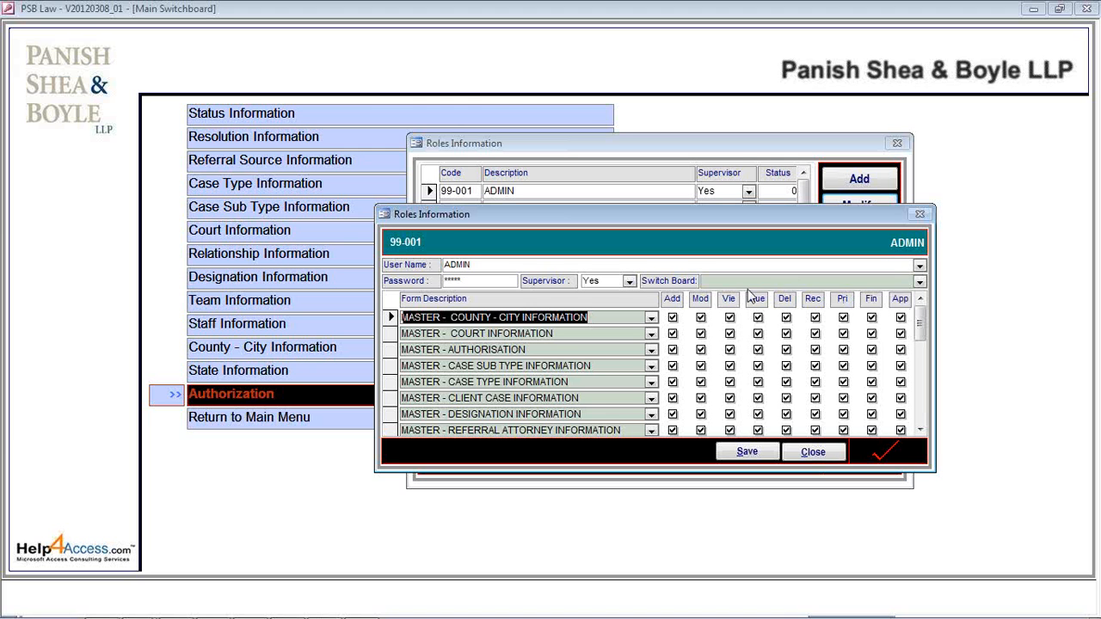
click(813, 454)
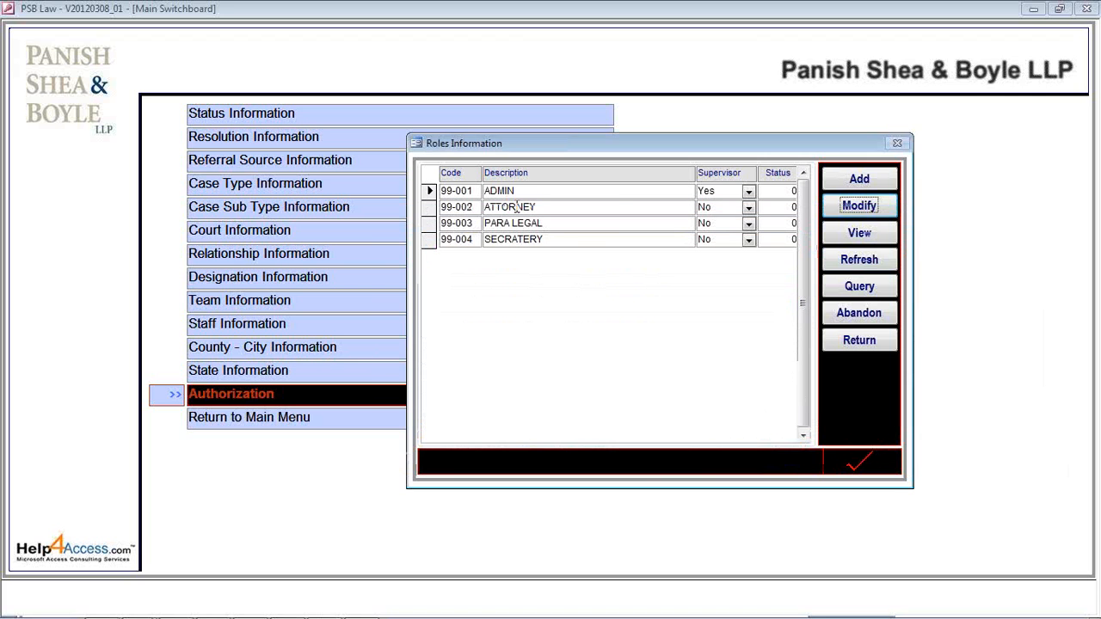
Open the ATTORNEY role for modification, examine its form permissions and close the role.
click(515, 207)
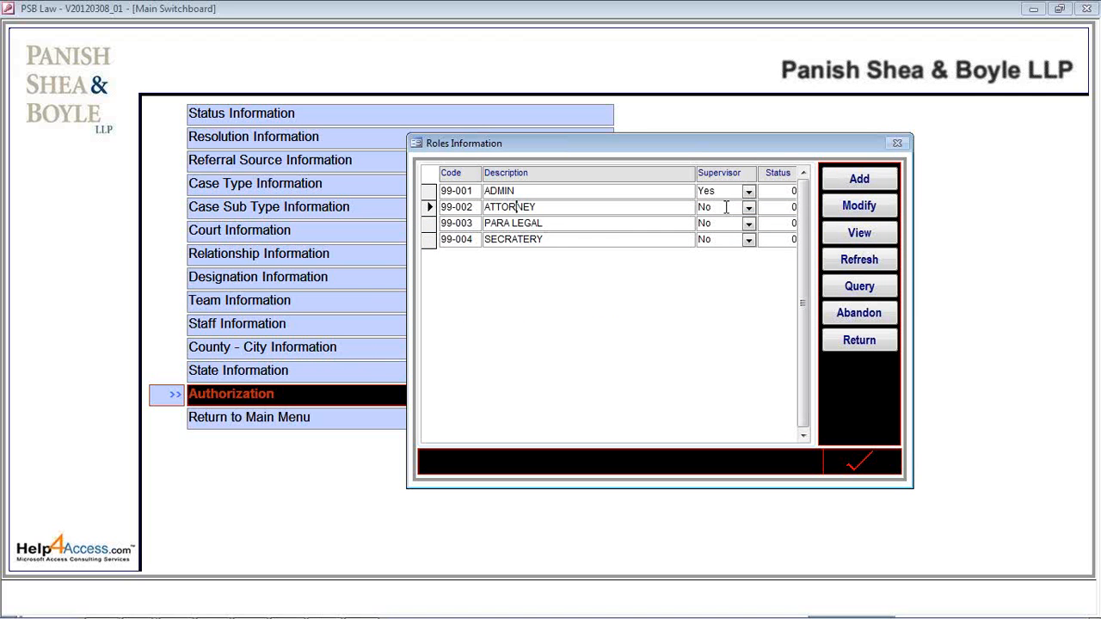
click(887, 217)
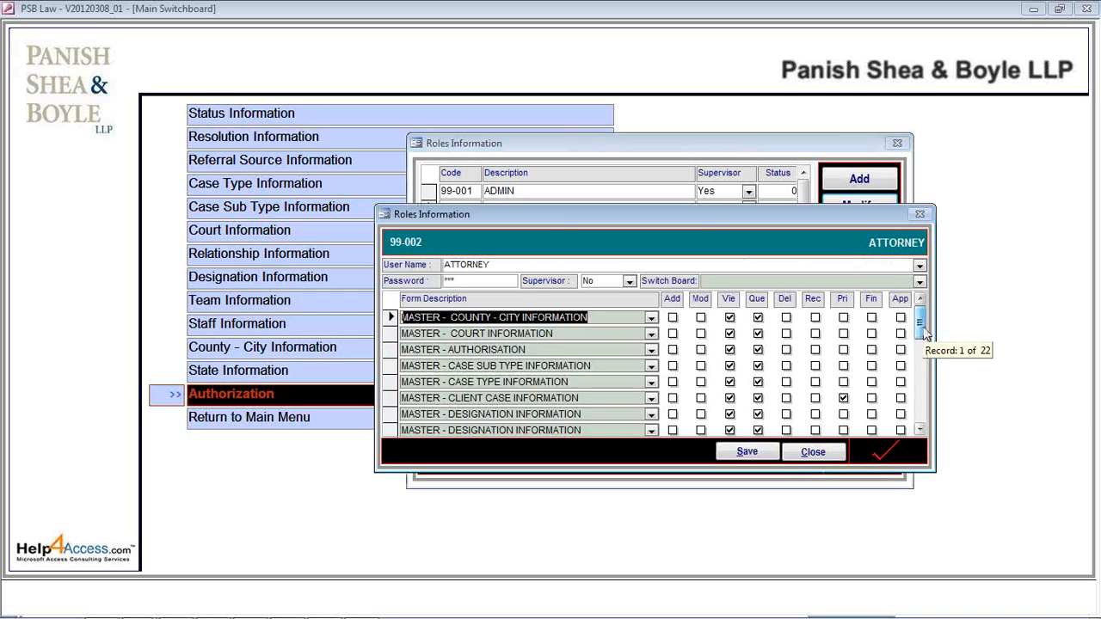
mouse_move(923, 332)
mouse_down()
mouse_move(925, 413)
mouse_move(920, 320)
mouse_up()
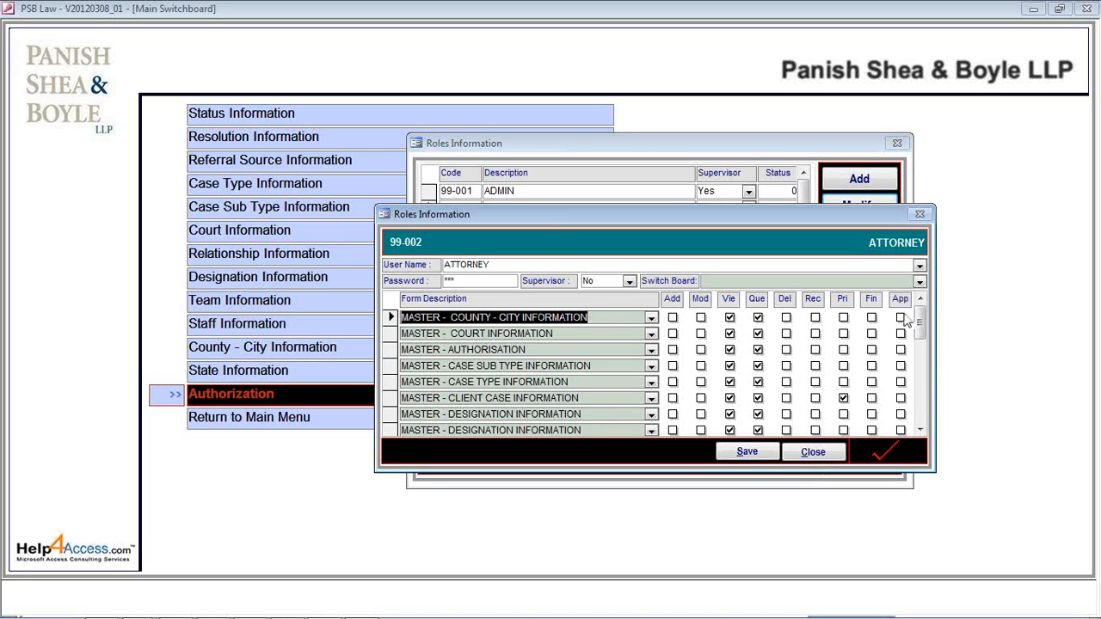
click(812, 451)
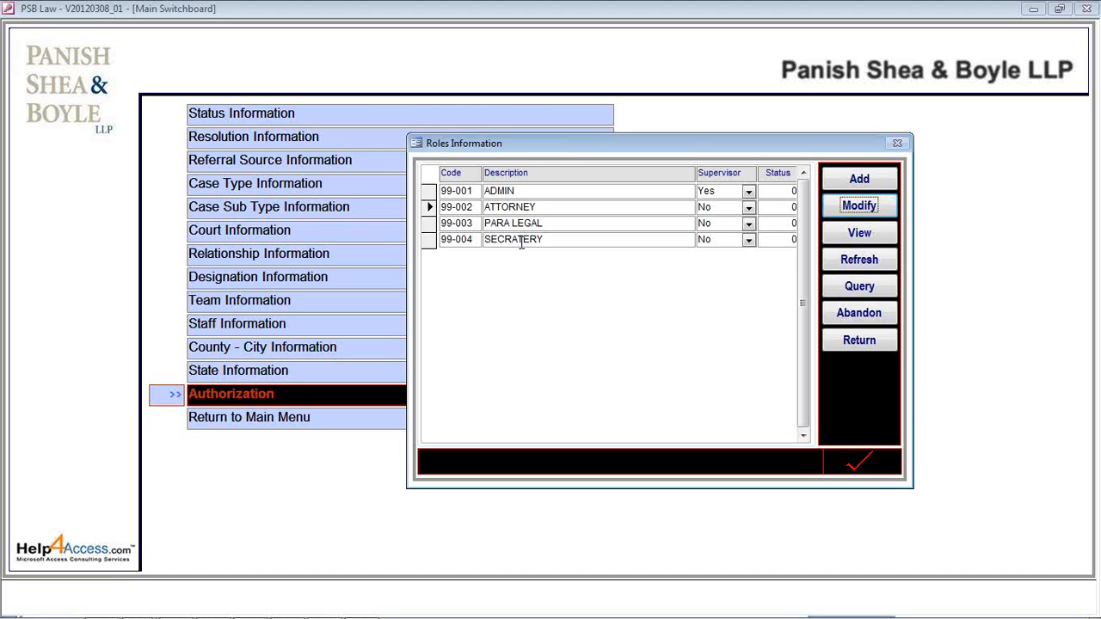
Open the SECRATERY role for modification, examine its form permissions, close it and leave the roles list.
click(520, 241)
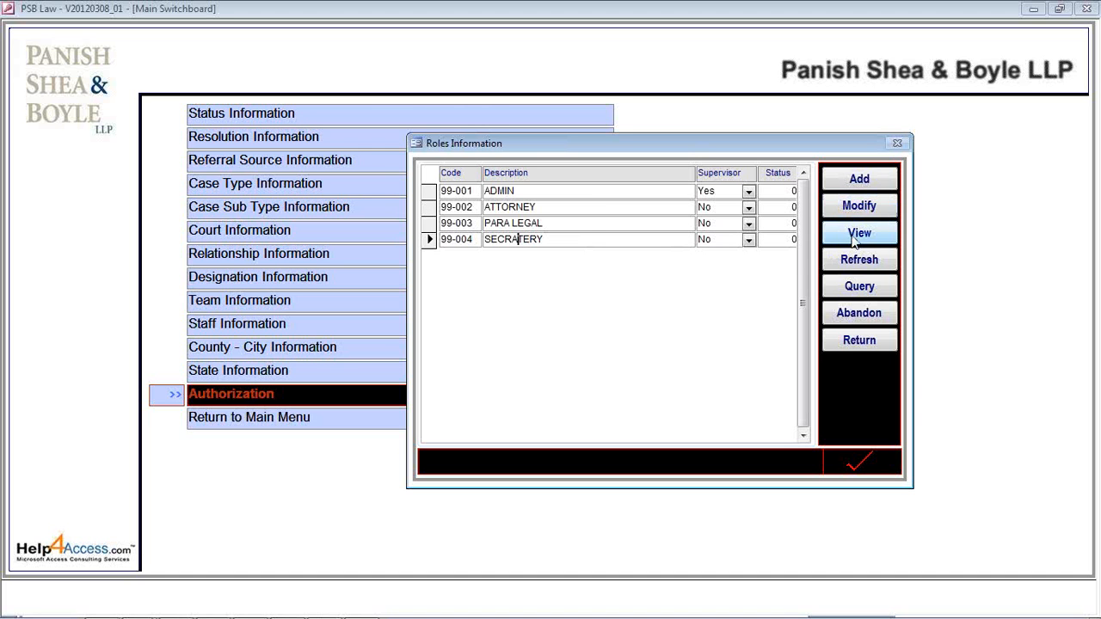
click(860, 209)
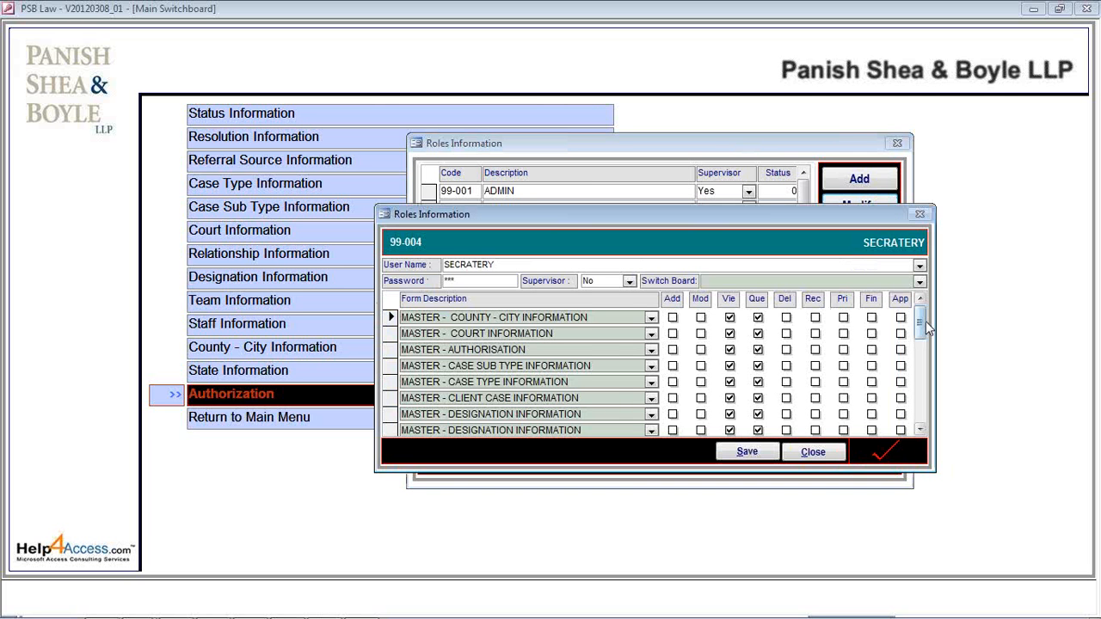
mouse_move(920, 322)
mouse_down()
mouse_move(921, 421)
mouse_move(922, 320)
mouse_up()
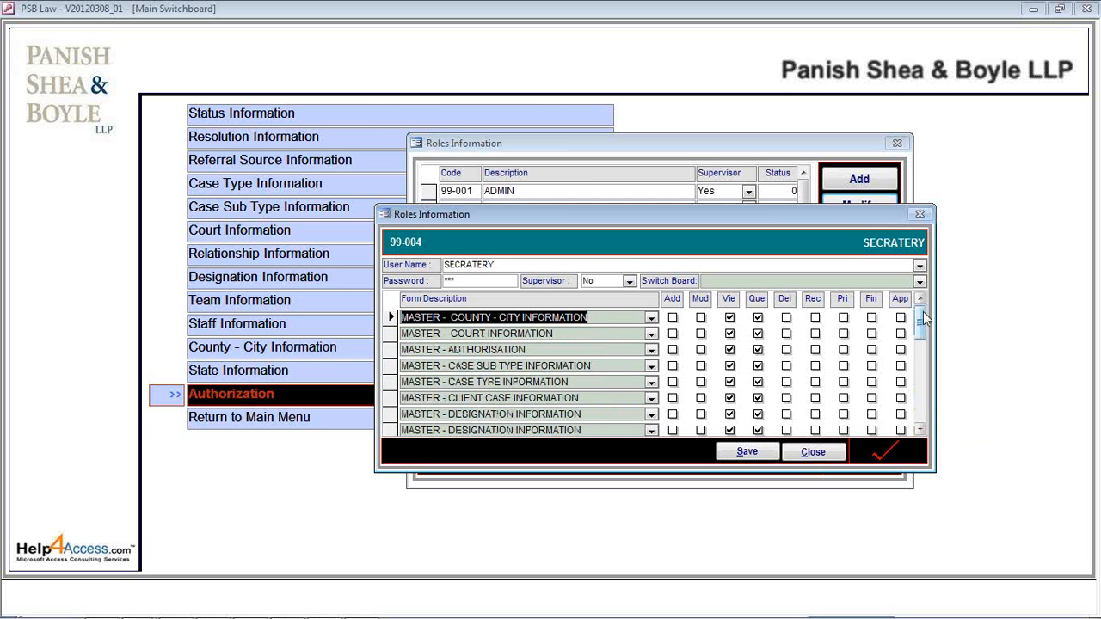
click(807, 456)
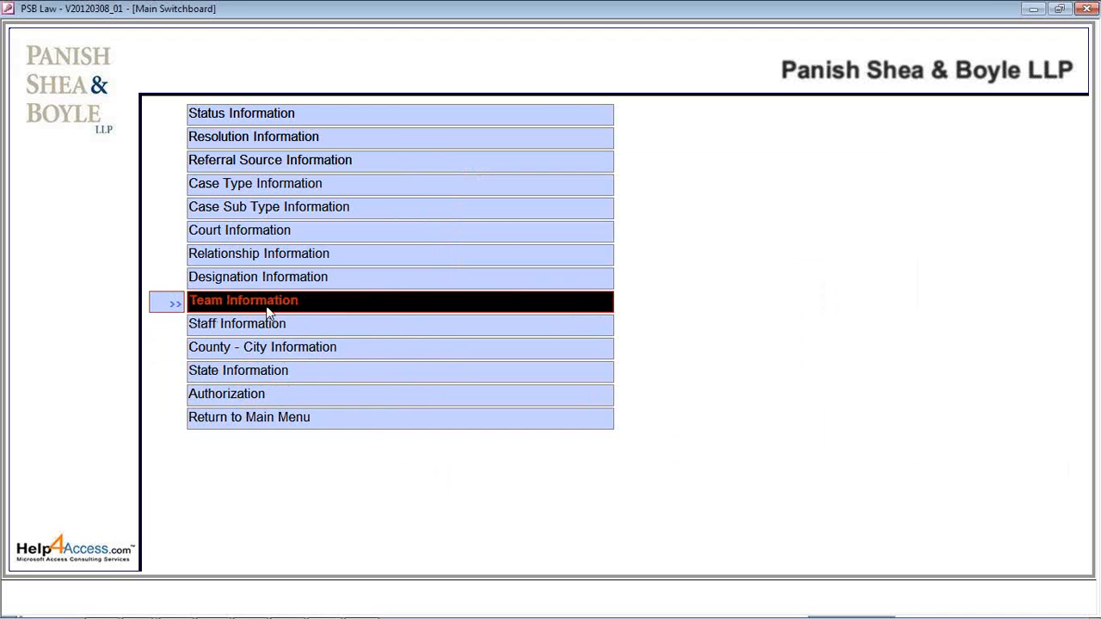
View the Team Information list and leave it, and examine the users and their roles in the Staff Information list.
click(270, 301)
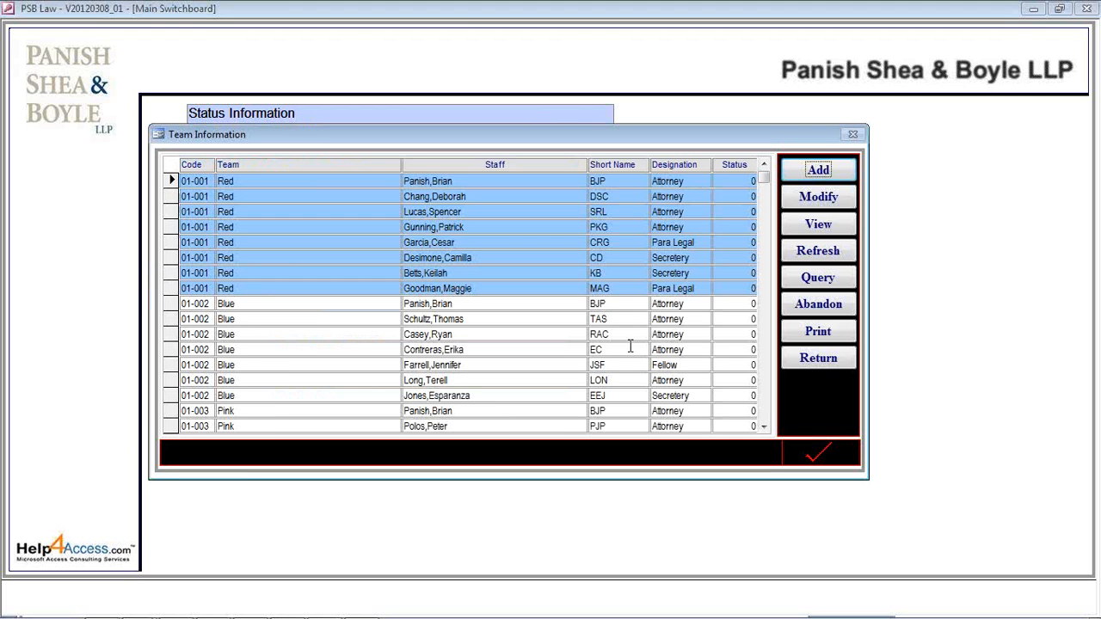
click(807, 361)
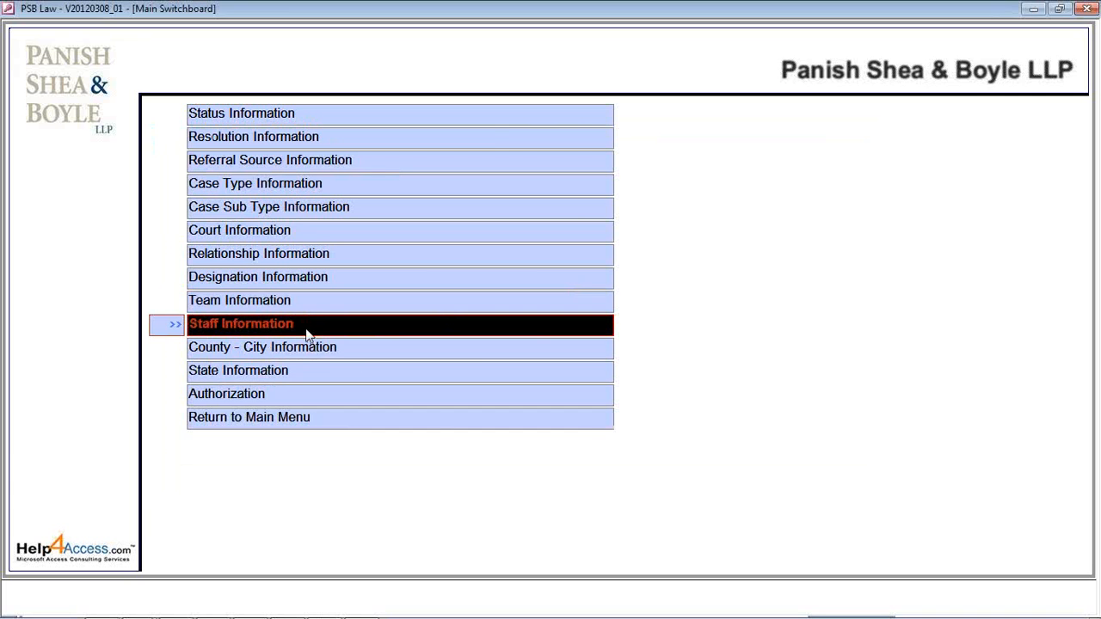
click(307, 332)
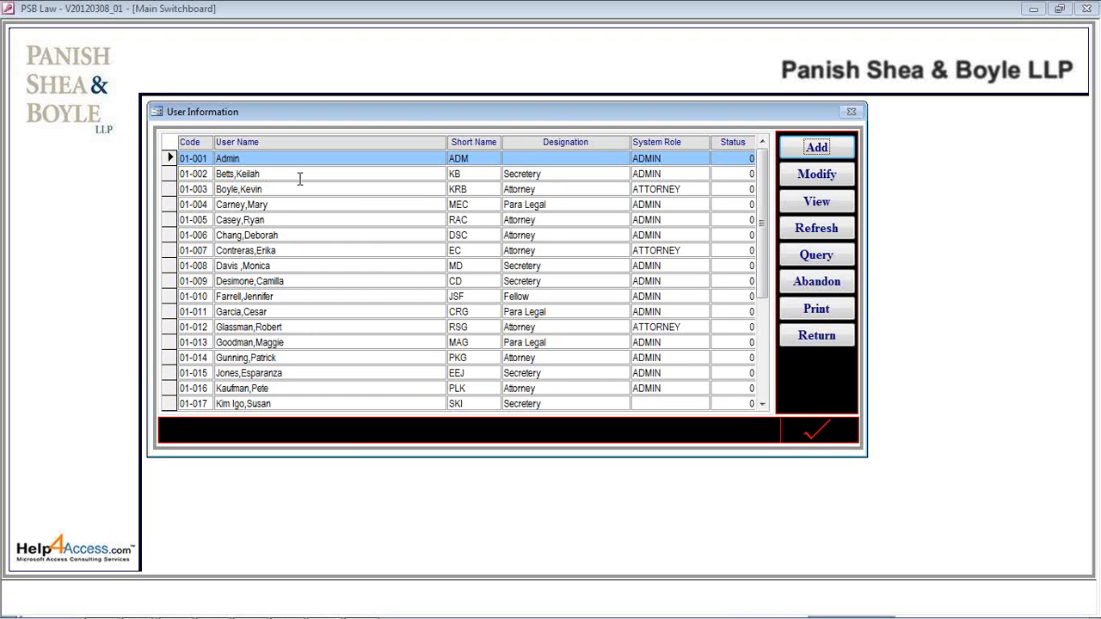
click(331, 249)
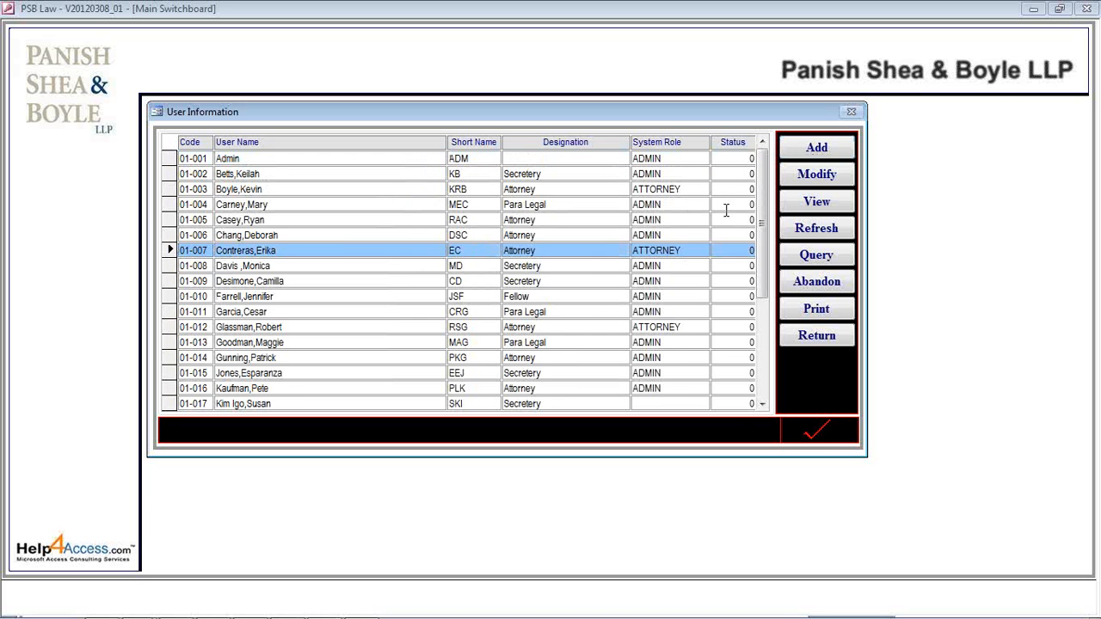
click(765, 213)
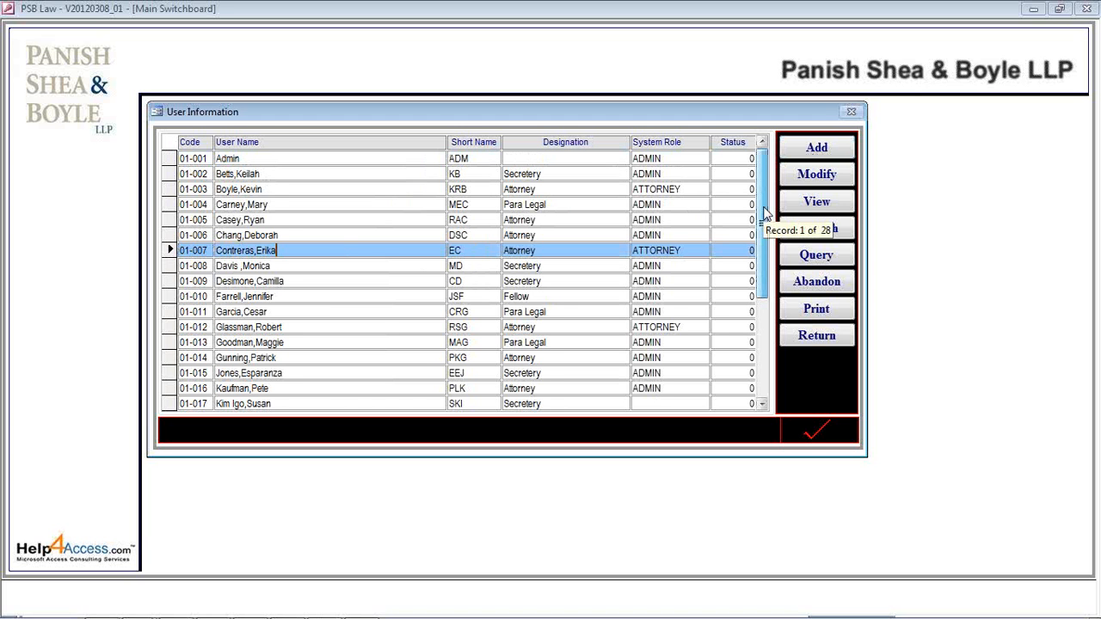
drag(765, 213, 671, 312)
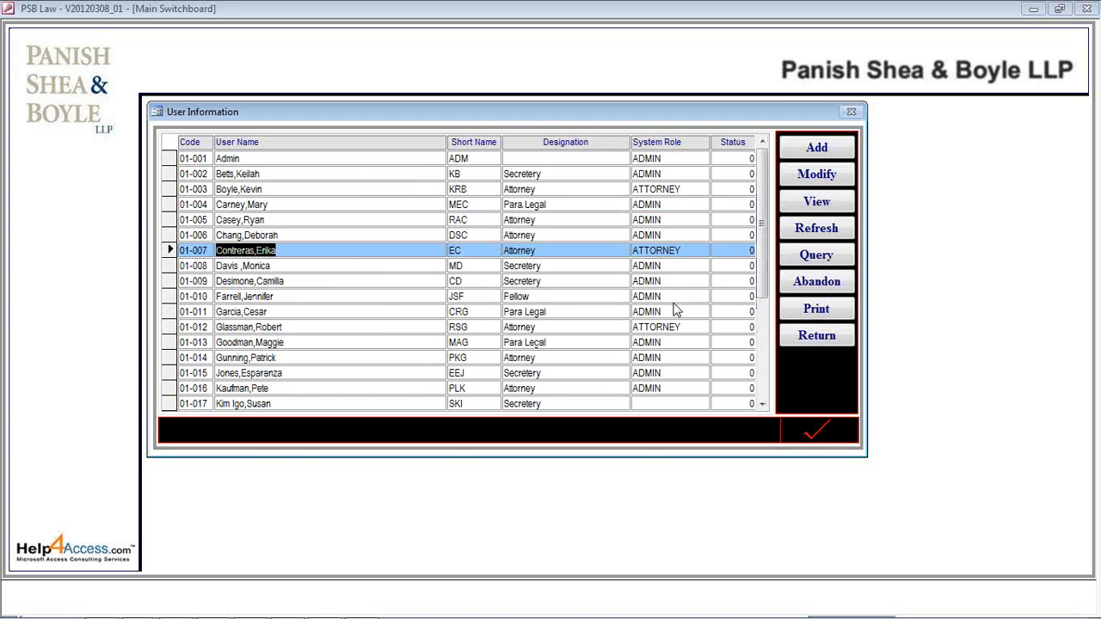
Open the fourth staff member's record for modification and check the available system role and designation options.
click(255, 217)
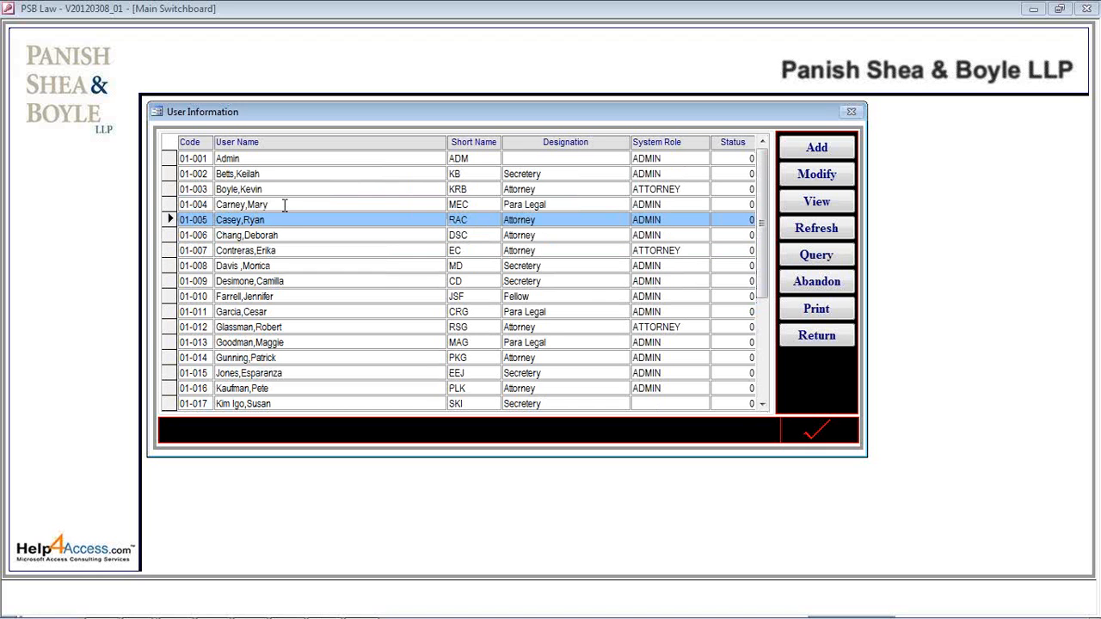
click(283, 205)
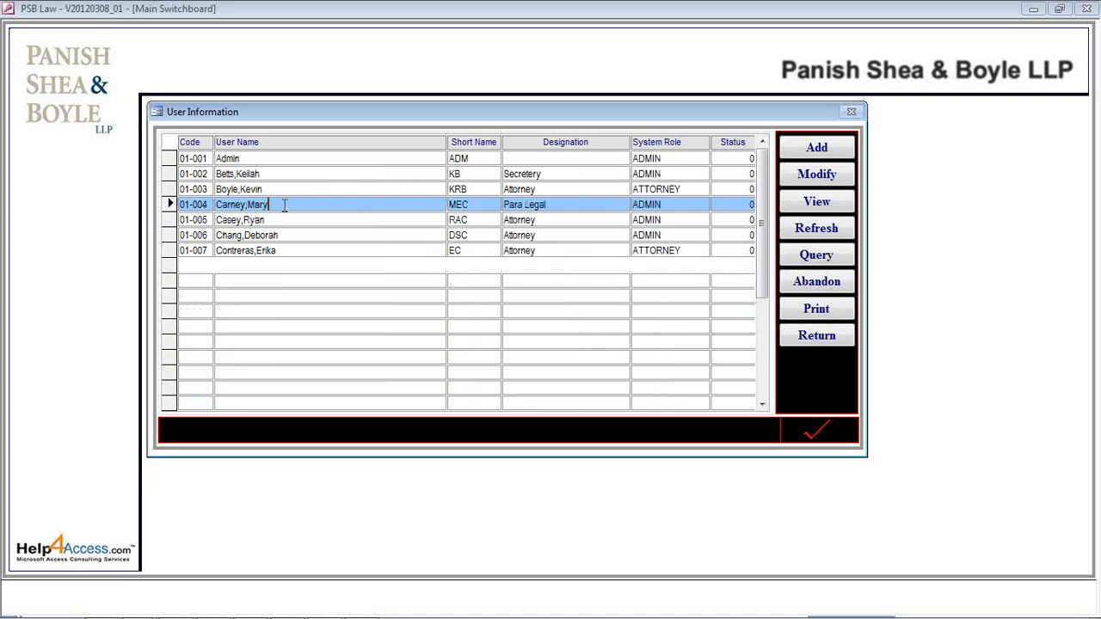
click(817, 174)
click(553, 386)
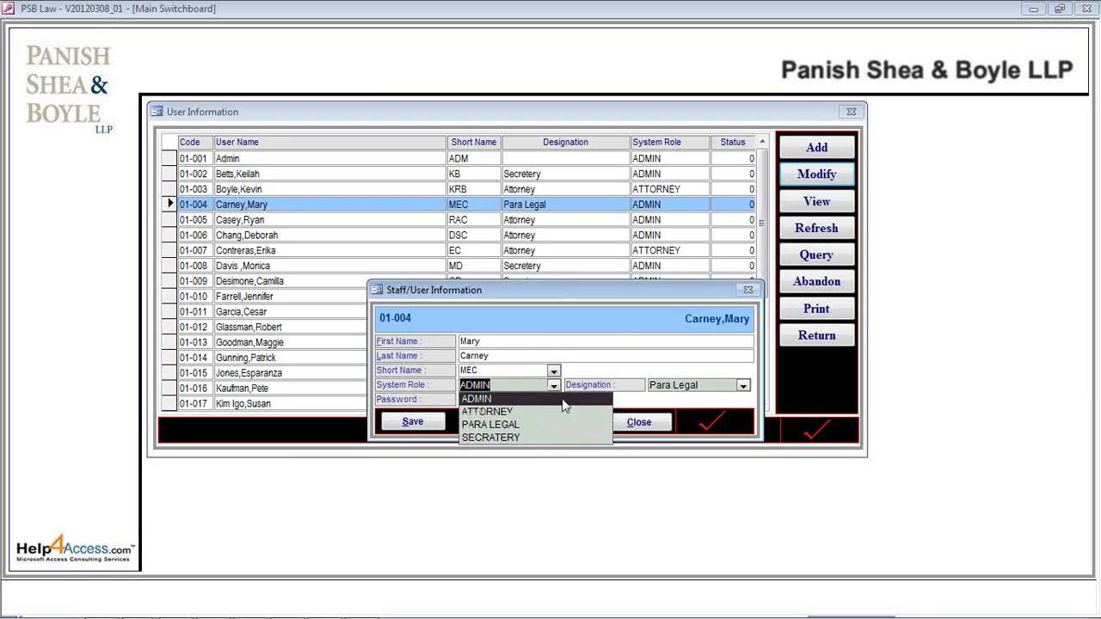
click(618, 344)
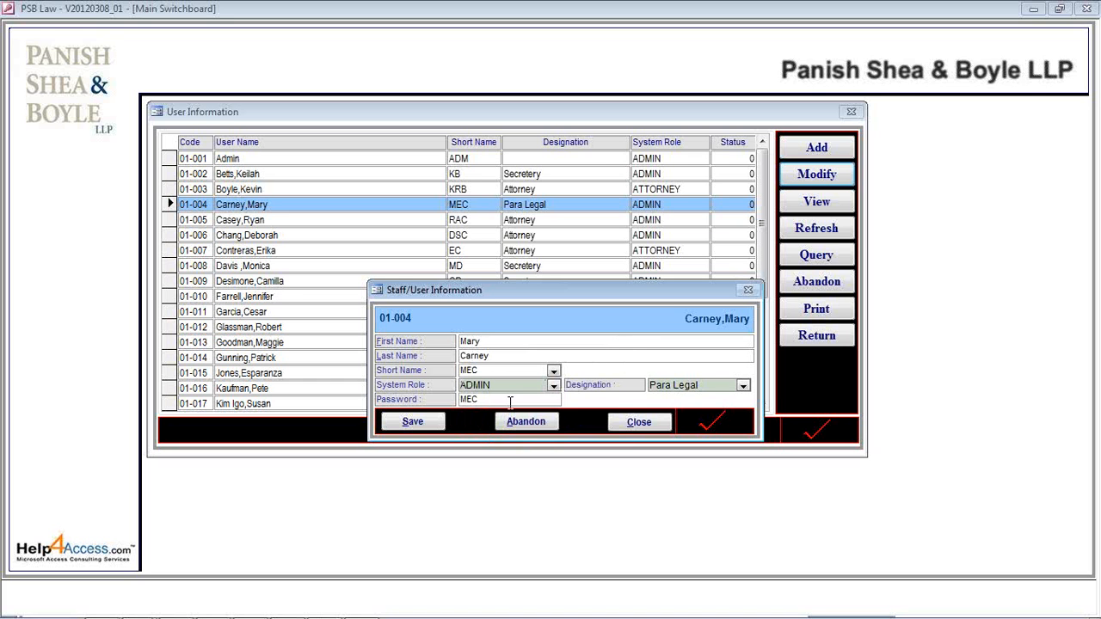
click(741, 386)
click(741, 386)
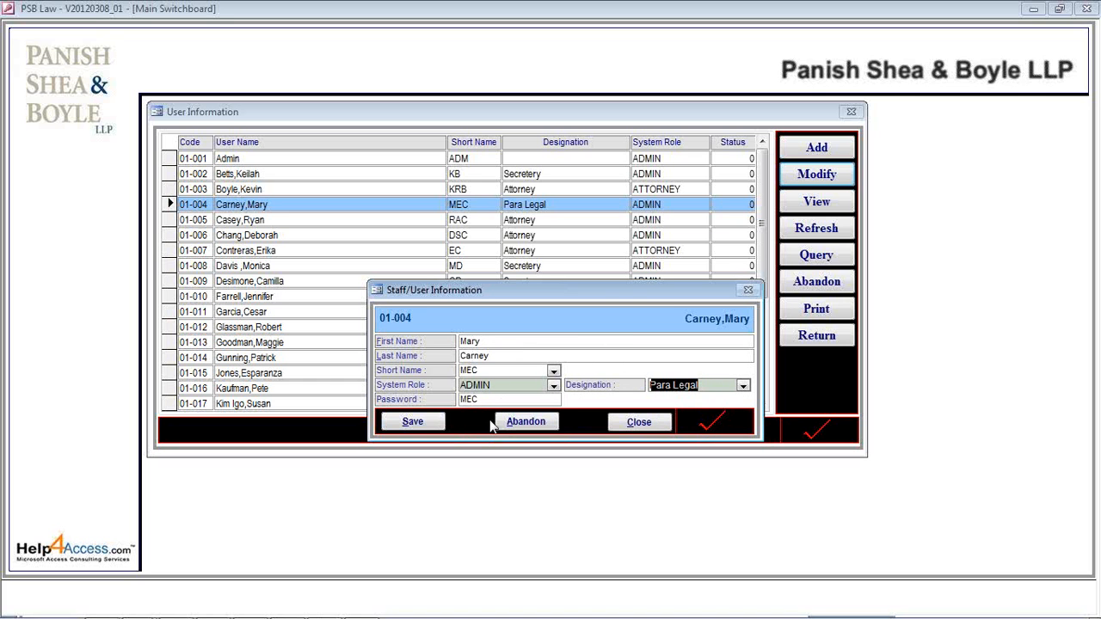
Save the fourth staff member's record, check the system role options again and close the record.
click(438, 423)
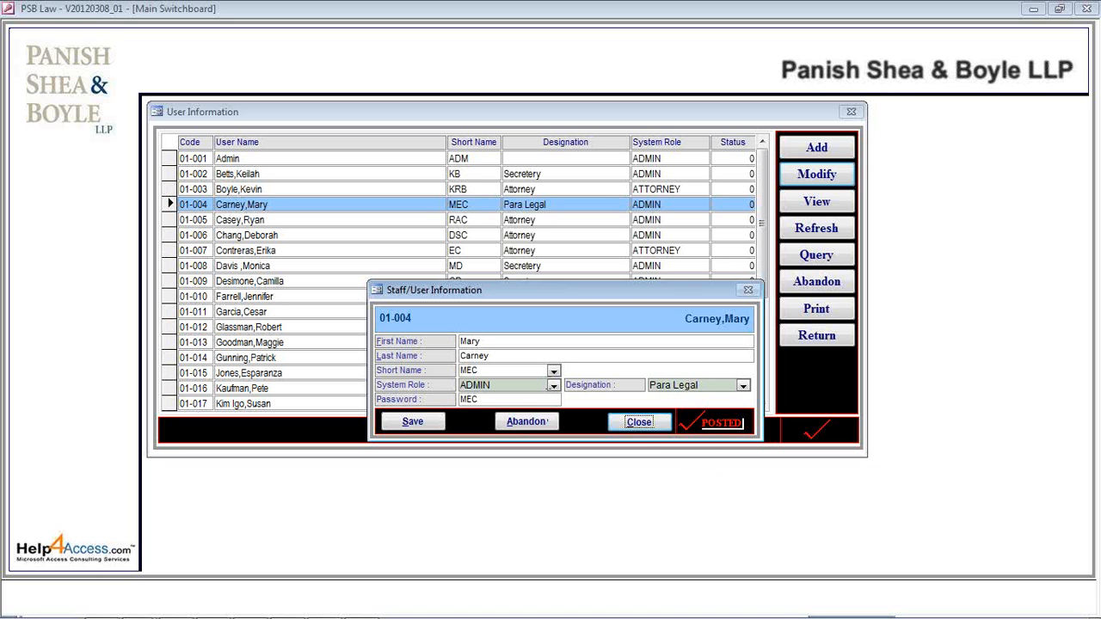
click(554, 387)
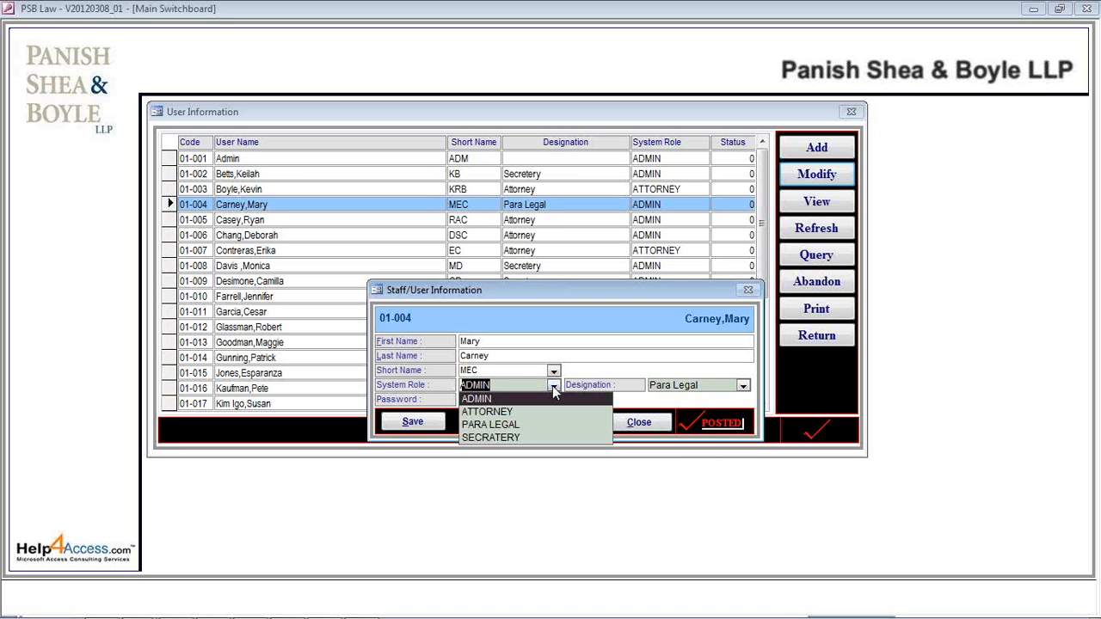
click(555, 391)
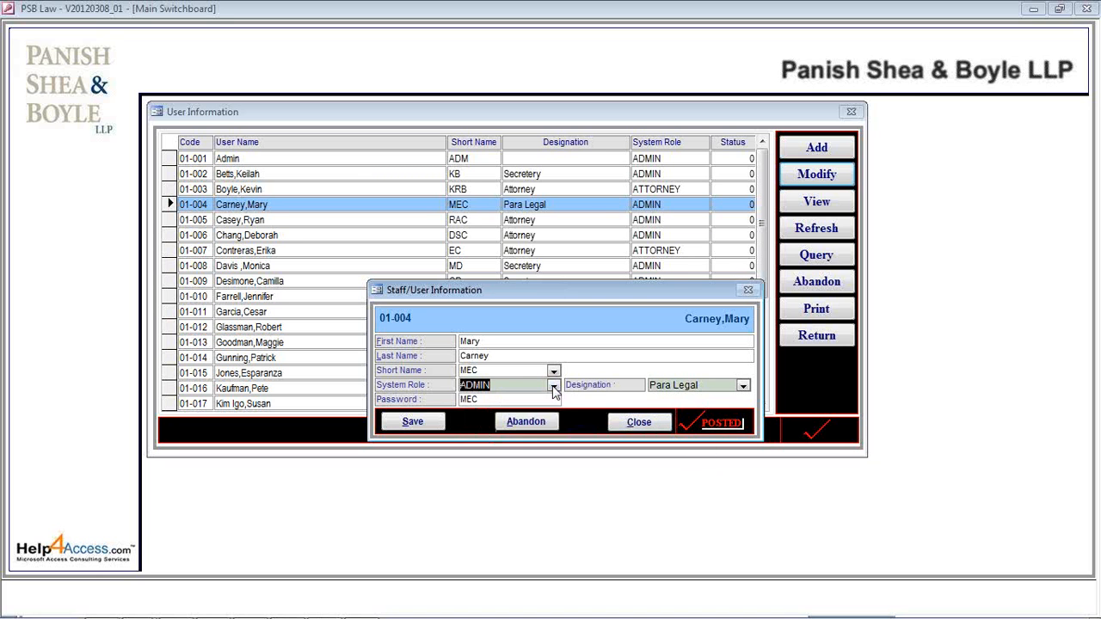
click(628, 424)
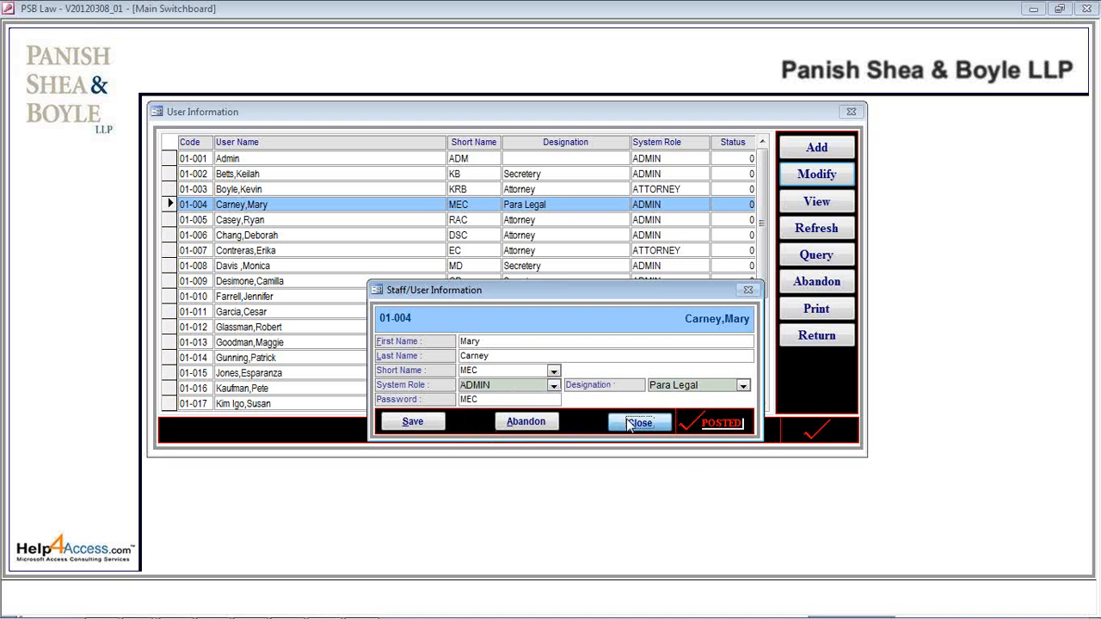
Leave the Staff Information list, reopen it to review the system roles and close it again.
click(810, 337)
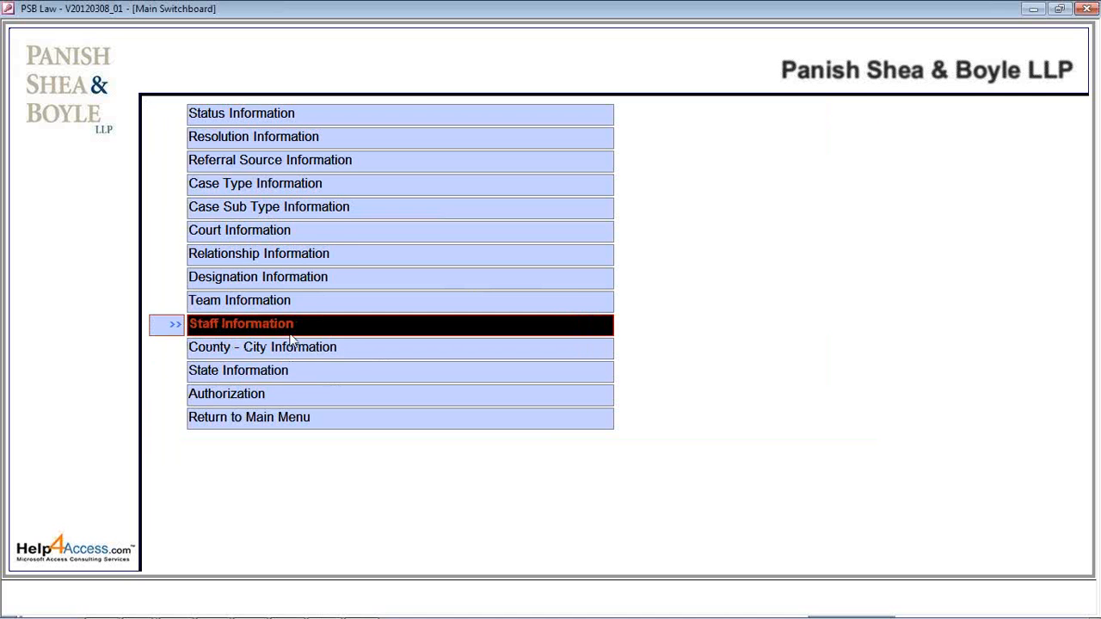
click(290, 333)
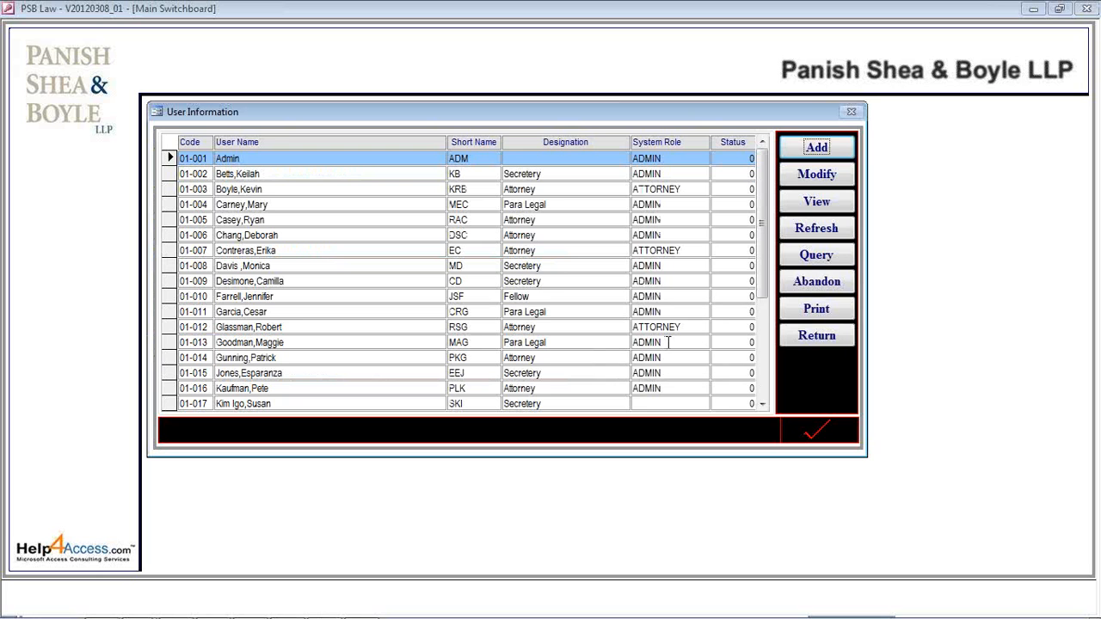
click(817, 342)
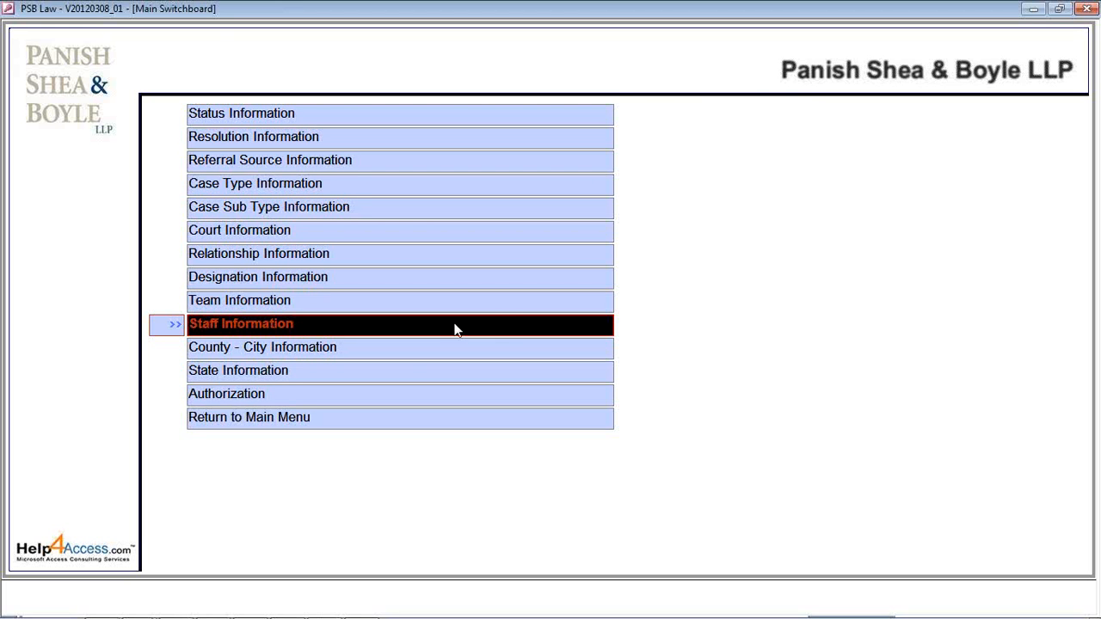
Return to the main menu and exit the application.
click(335, 420)
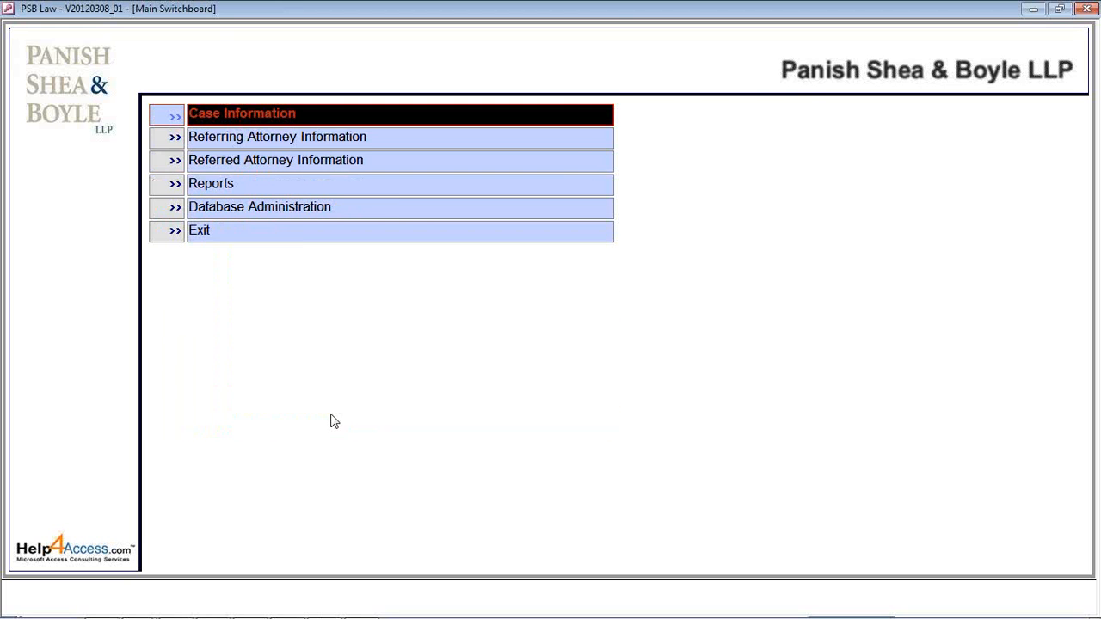
click(310, 244)
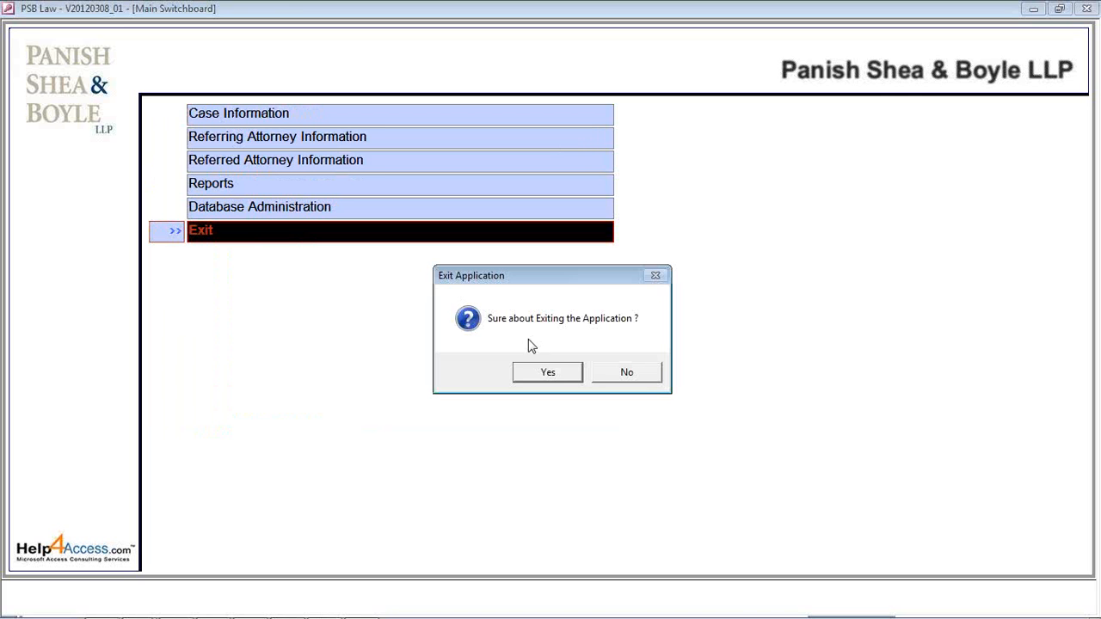